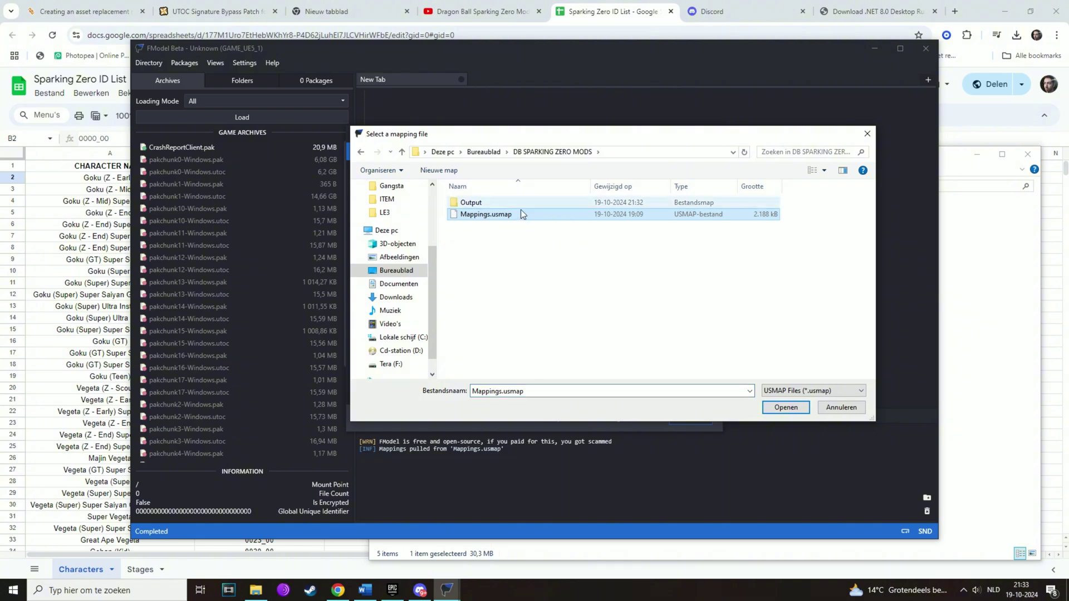
Load Mappings.usmap from the DB SPARKING ZERO MODS folder as the local mapping file, review the model settings and confirm them
{"action": "left_click", "coordinate": [786, 407]}
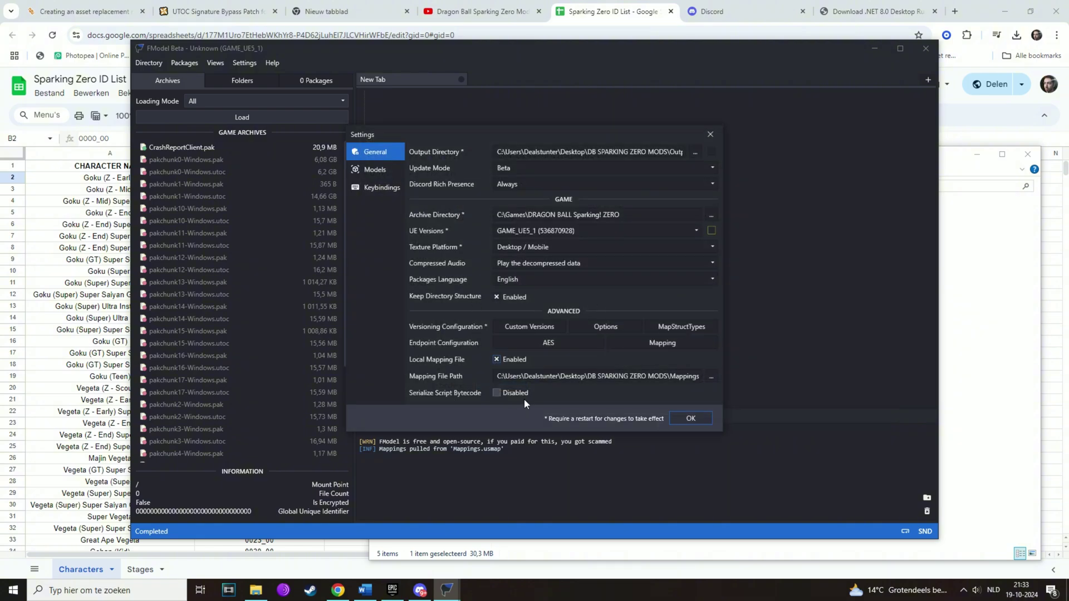
{"action": "left_click", "coordinate": [374, 170]}
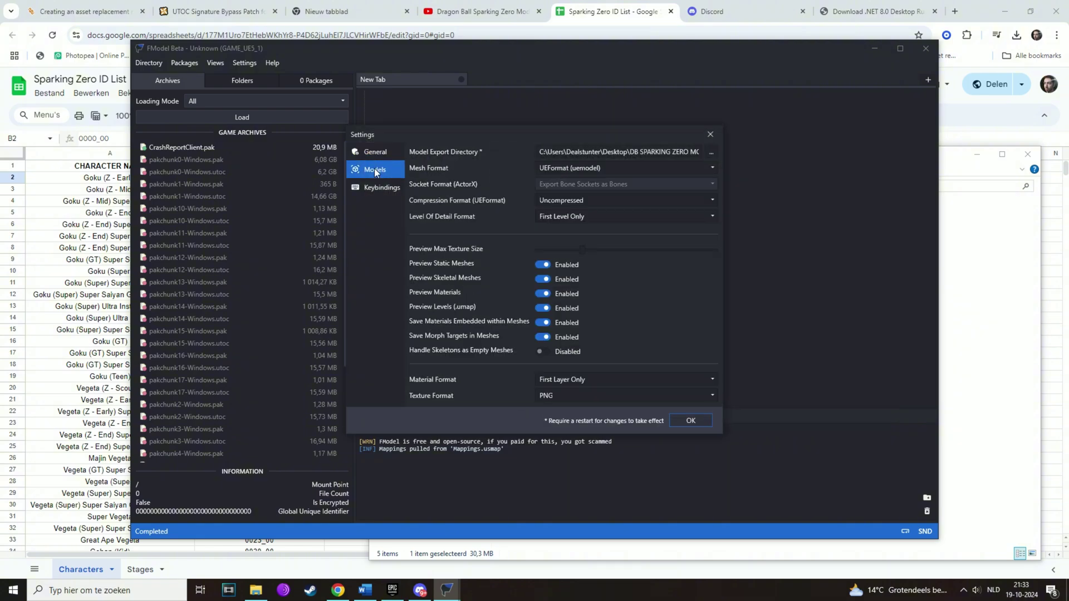
{"action": "left_click", "coordinate": [690, 420]}
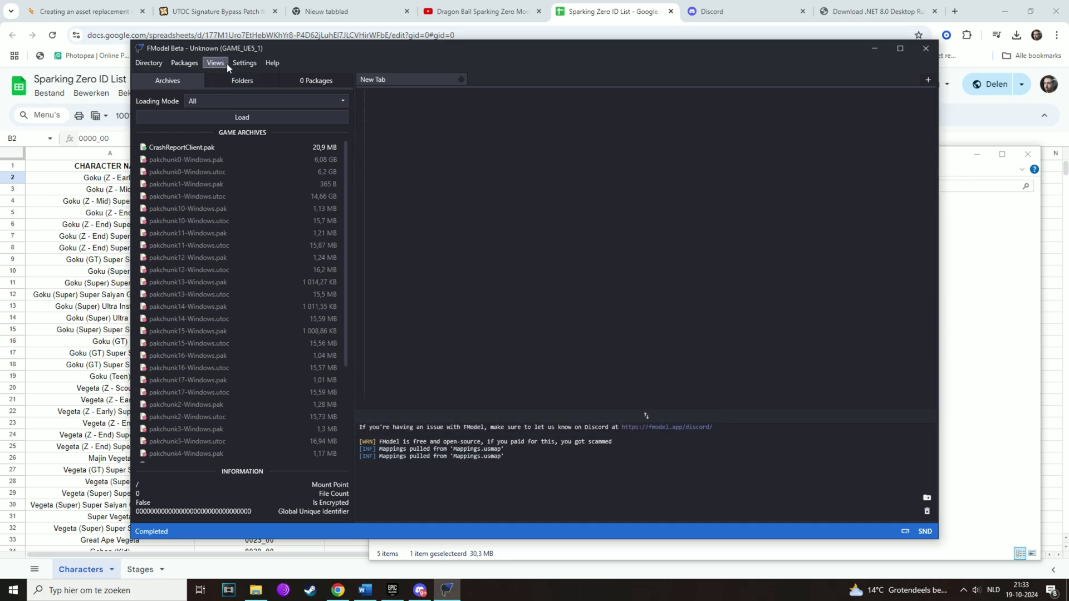
{"action": "left_click", "coordinate": [244, 62]}
{"action": "left_click", "coordinate": [568, 167]}
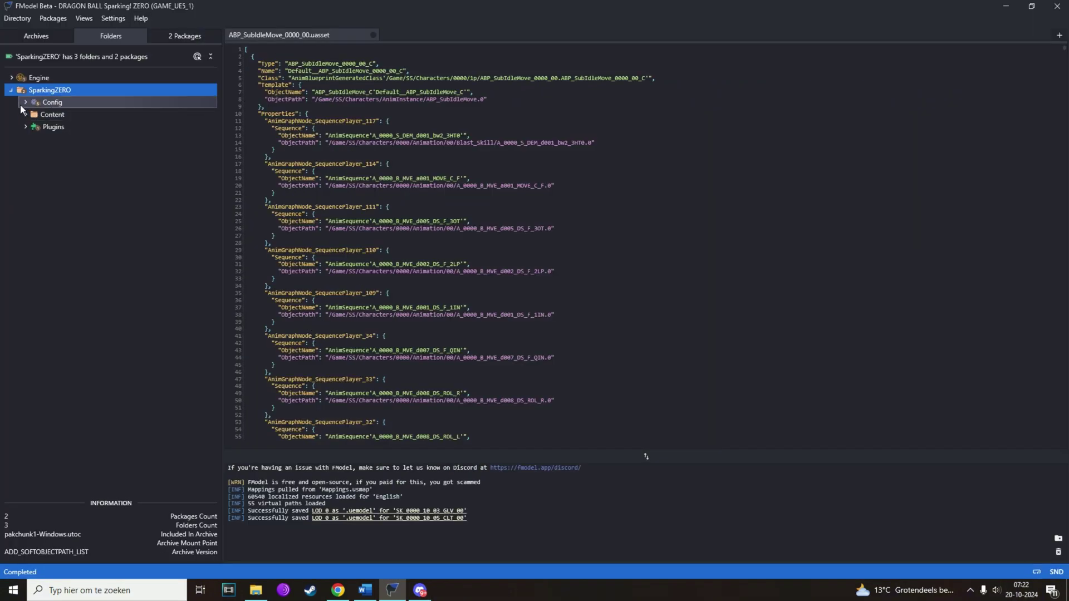
Browse the game archive to SparkingZERO/Content/SS/Characters/0000/1p and list the packages in that folder
{"action": "left_click", "coordinate": [25, 114]}
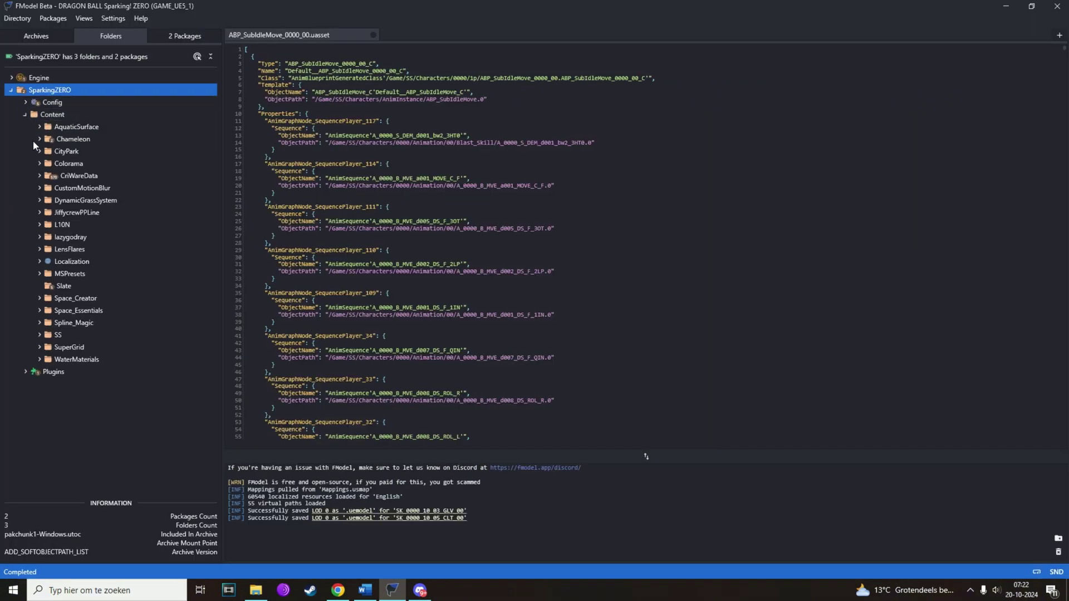
{"action": "left_click", "coordinate": [40, 336]}
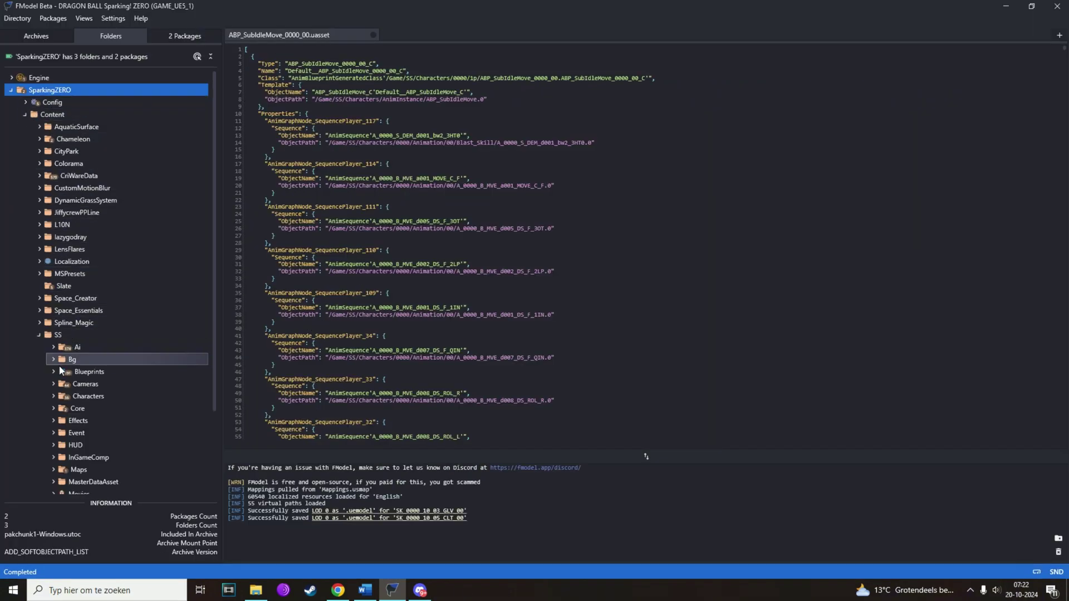
{"action": "left_click", "coordinate": [49, 396]}
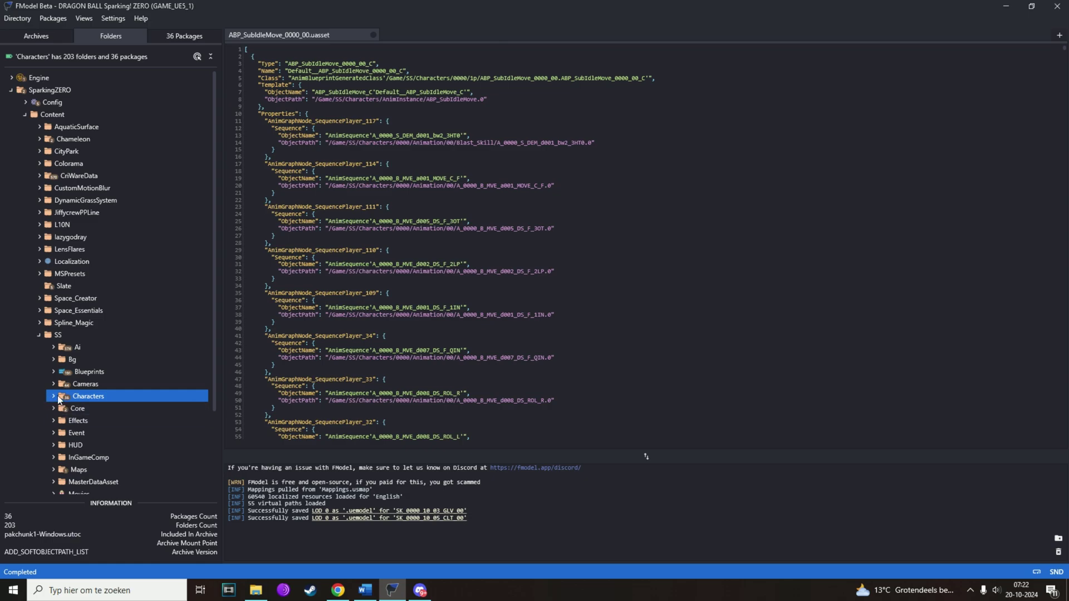
{"action": "left_click", "coordinate": [54, 396]}
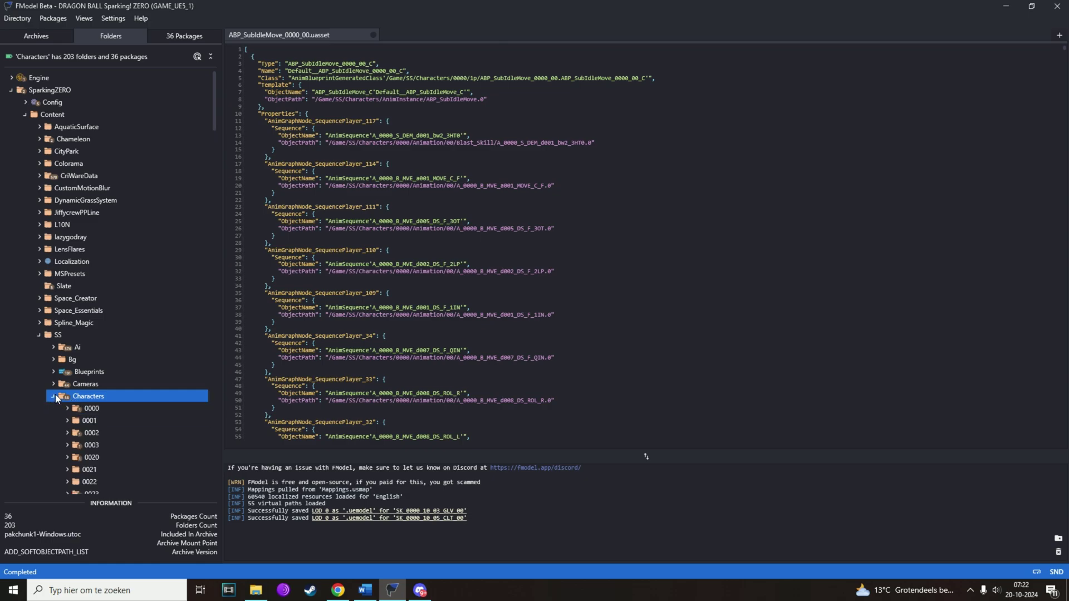
{"action": "scroll", "coordinate": [67, 335], "scroll_direction": "down", "scroll_amount": 3}
{"action": "left_click", "coordinate": [67, 301]}
{"action": "left_click", "coordinate": [81, 314]}
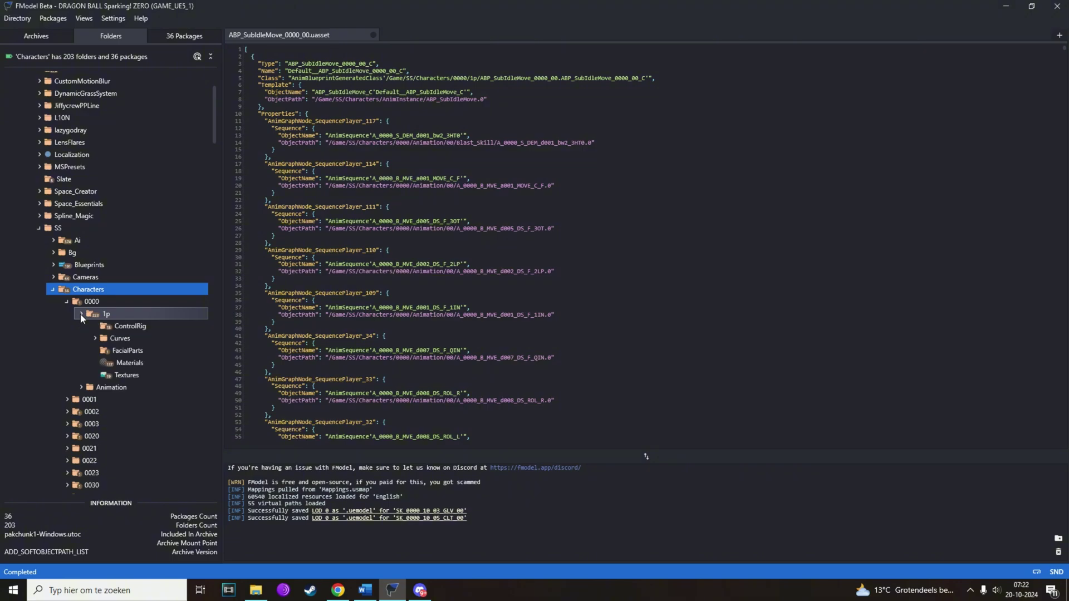
{"action": "left_click", "coordinate": [118, 314]}
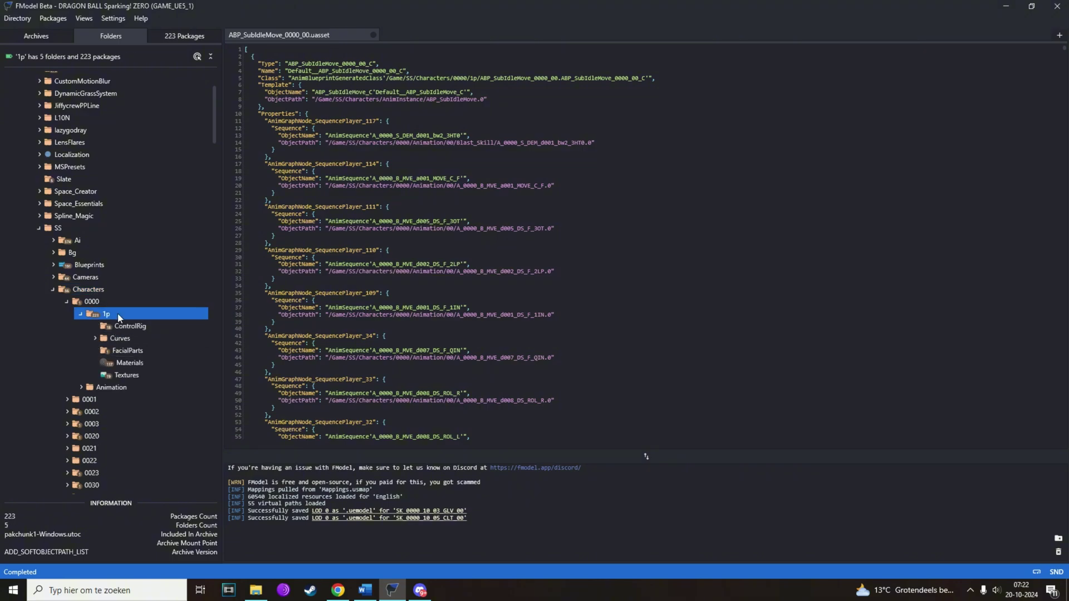
{"action": "right_click", "coordinate": [130, 315]}
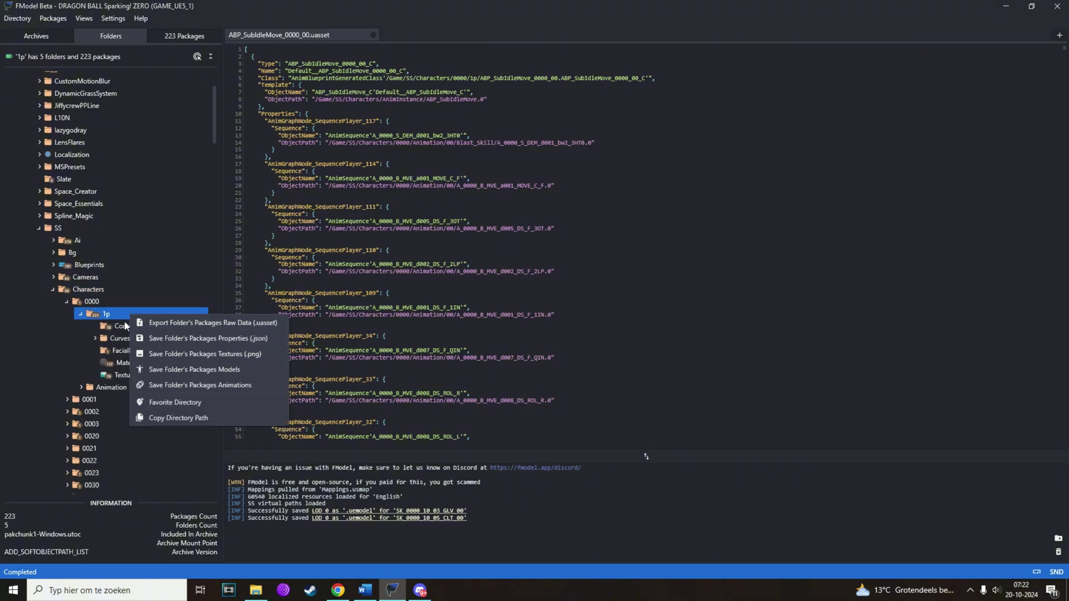
{"action": "left_click", "coordinate": [112, 312]}
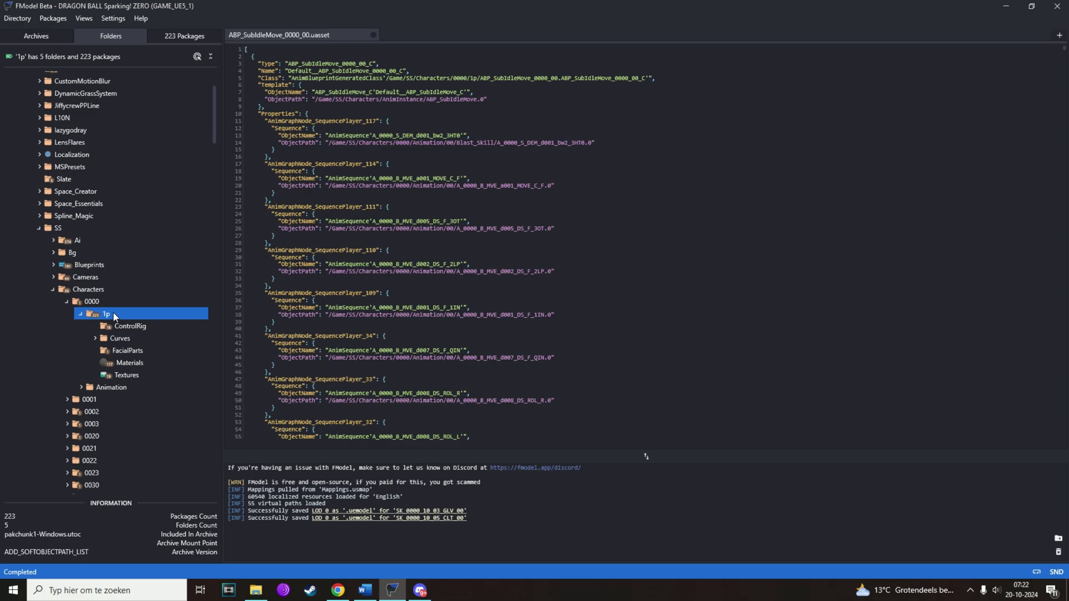
{"action": "left_click", "coordinate": [191, 38]}
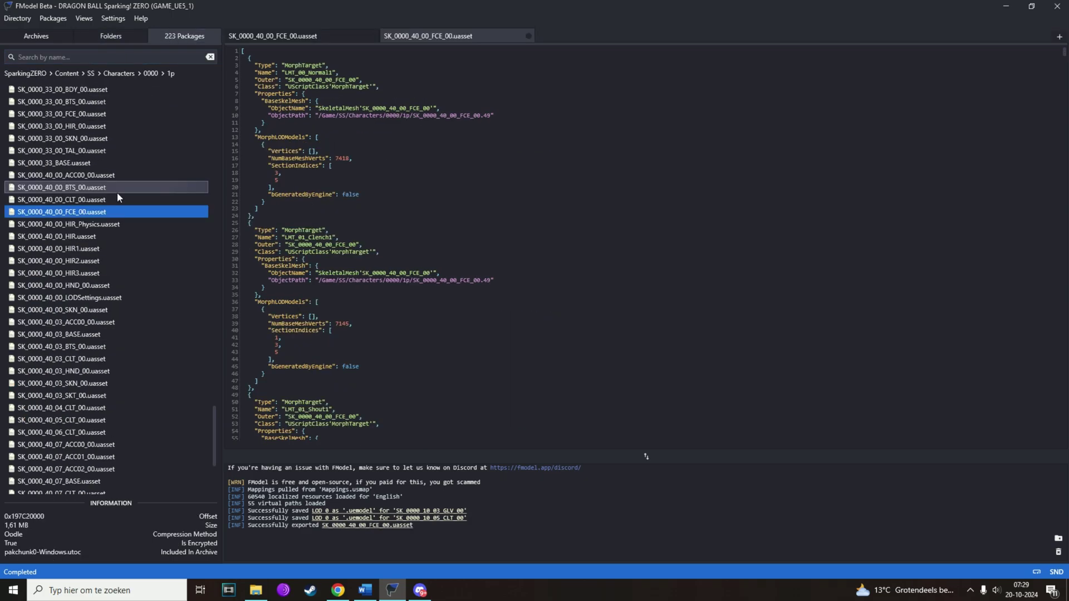
Extract SK_0000_40_00_FCE_00.uasset in a new tab and preview its face mesh in the 3D viewer
{"action": "right_click", "coordinate": [98, 213]}
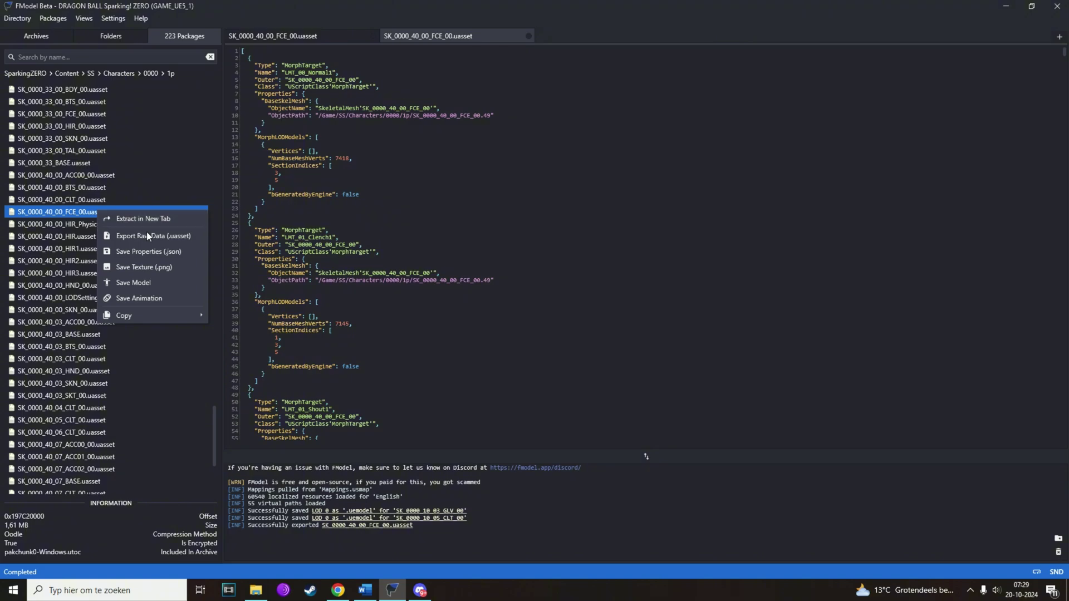
{"action": "left_click", "coordinate": [146, 219]}
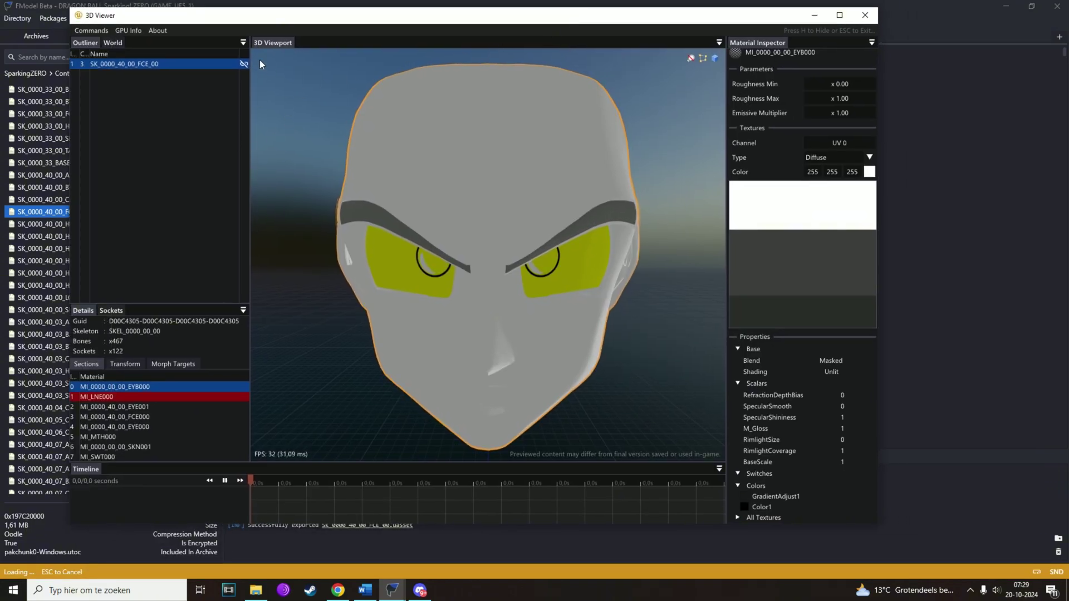
{"action": "right_click", "coordinate": [154, 66]}
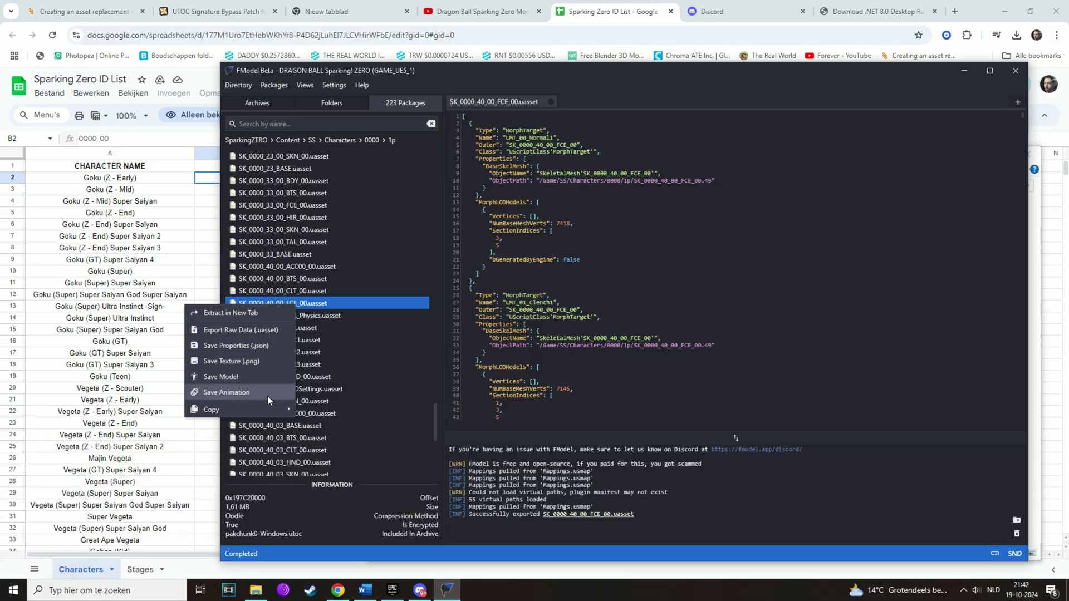
Save the model of SK_0000_40_00_FCE_00.uasset and export its raw data as .uasset
{"action": "left_click", "coordinate": [263, 376]}
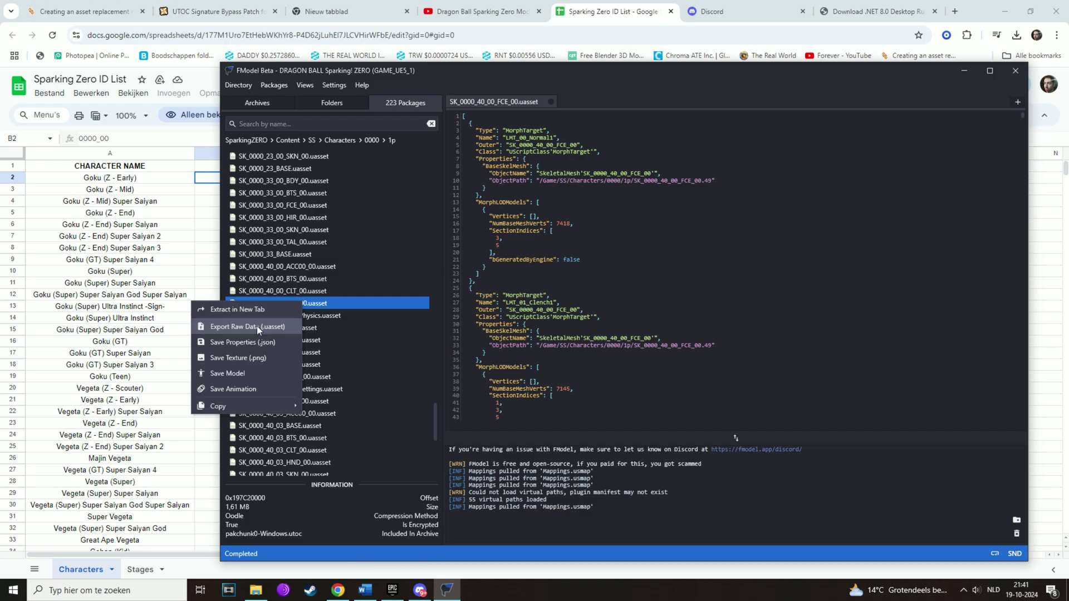
{"action": "left_click", "coordinate": [256, 325]}
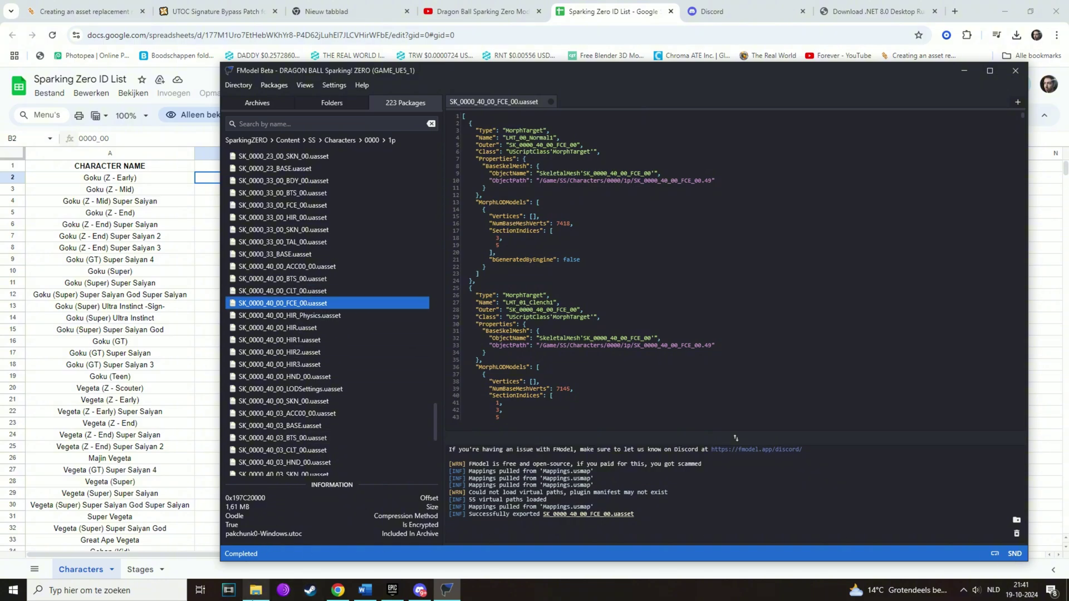
Switch to File Explorer and open the exported files under Output/Exports/SparkingZERO/Content/SS/Characters/0000
{"action": "left_click", "coordinate": [255, 590]}
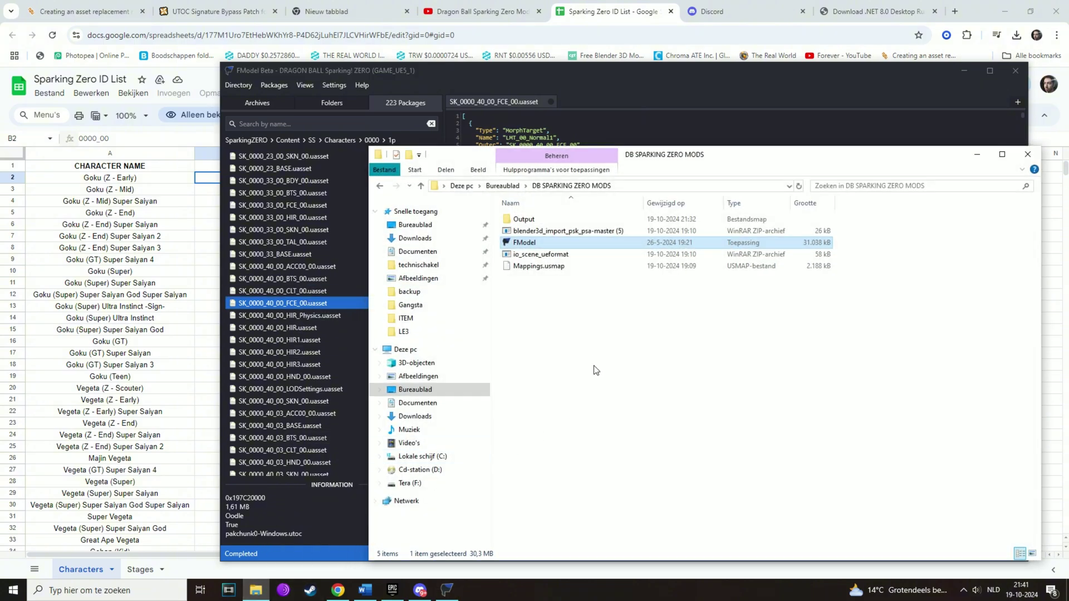
{"action": "double_click", "coordinate": [552, 218]}
{"action": "double_click", "coordinate": [552, 242]}
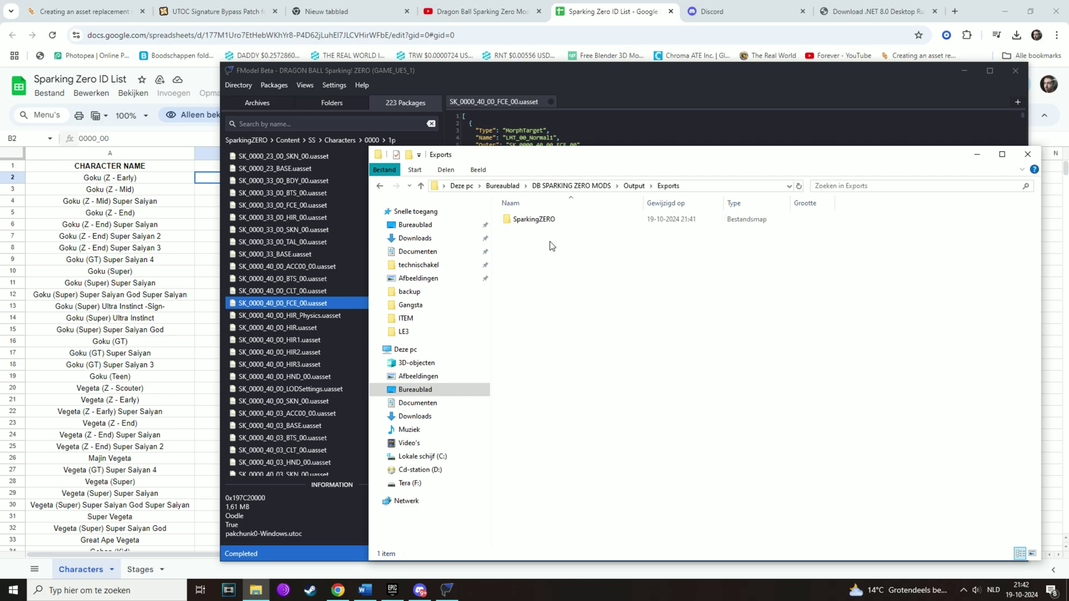
{"action": "double_click", "coordinate": [564, 220]}
{"action": "double_click", "coordinate": [564, 220]}
{"action": "double_click", "coordinate": [564, 220]}
{"action": "double_click", "coordinate": [563, 221]}
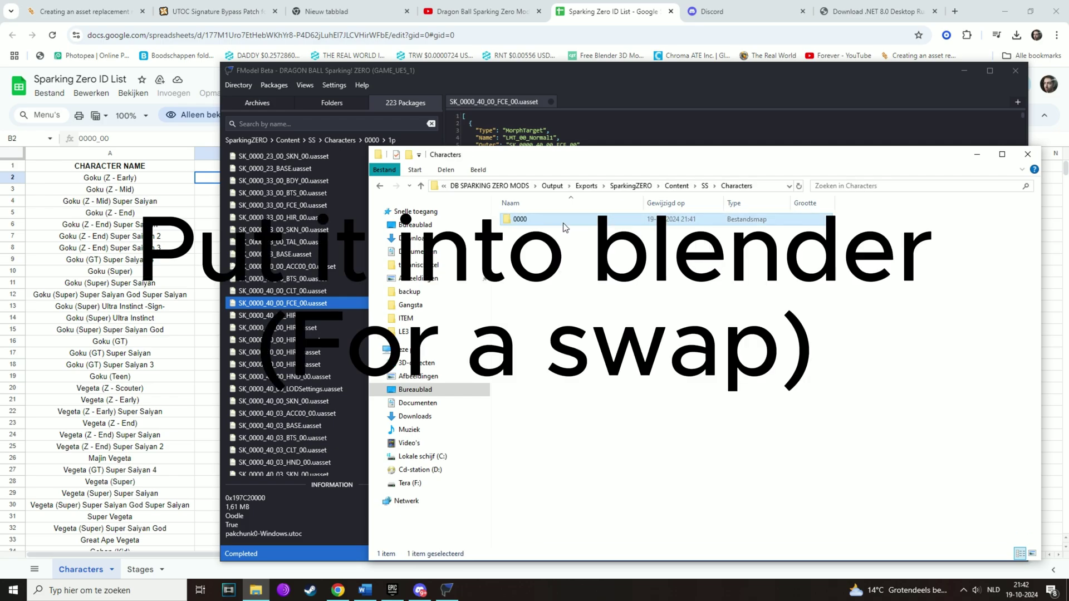
{"action": "double_click", "coordinate": [563, 220]}
{"action": "double_click", "coordinate": [564, 221]}
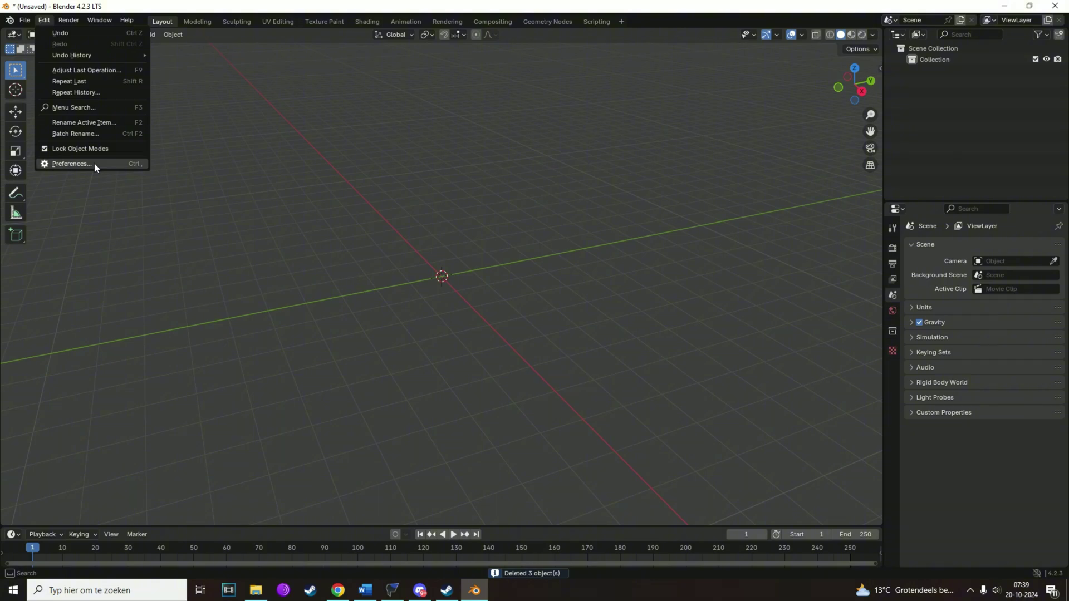
In Blender, install the add-ons blender3d_import_psk_psa-master (5).zip and io_scene_ueformat.zip from the DB SPARKING ZERO MODS folder
{"action": "left_click", "coordinate": [94, 163]}
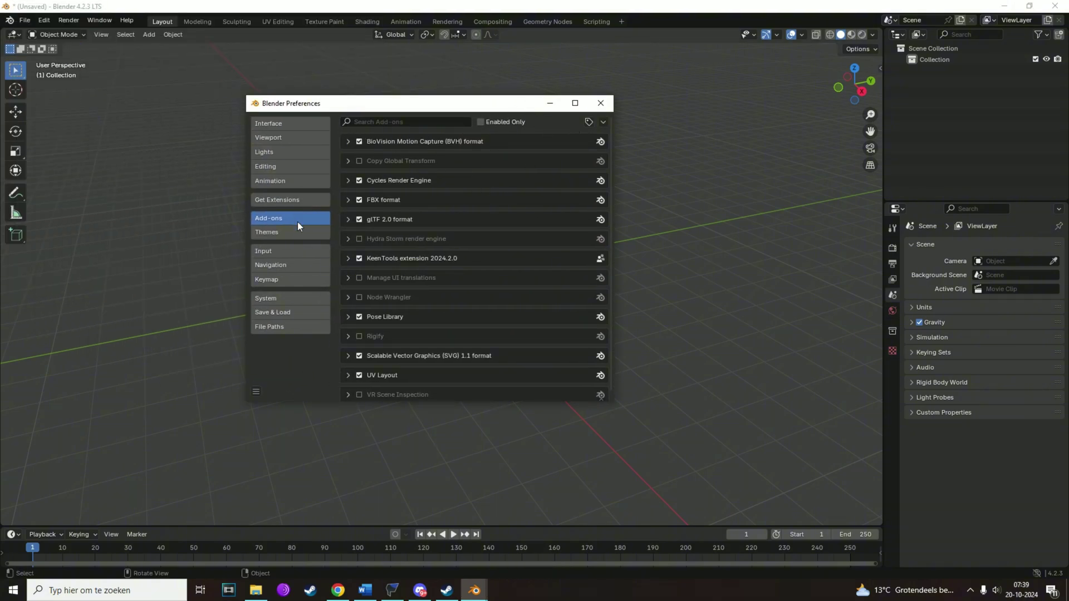
{"action": "scroll", "coordinate": [529, 185], "scroll_direction": "down", "scroll_amount": 1}
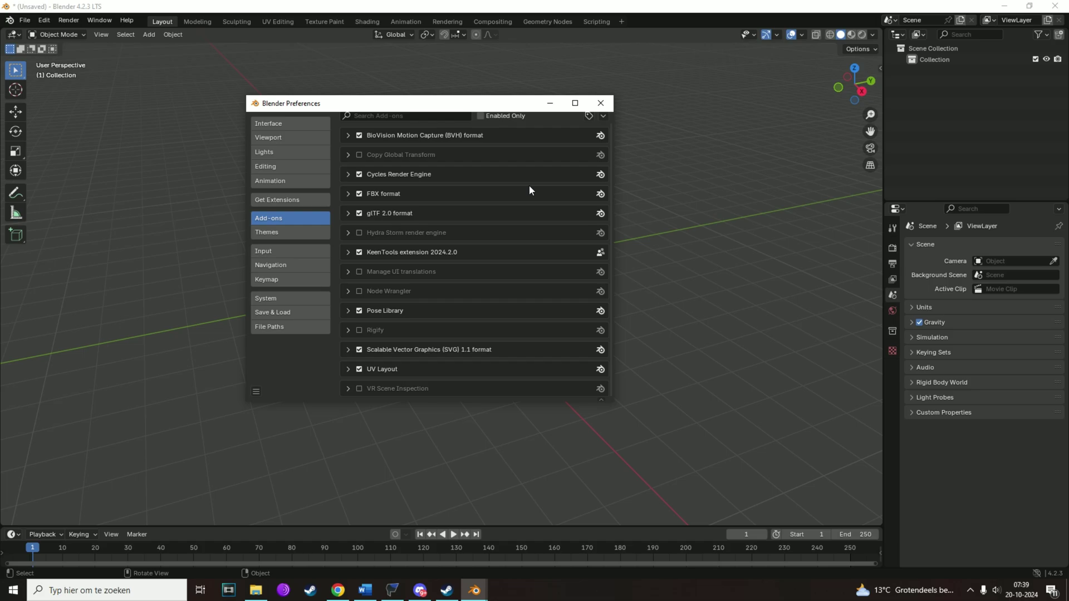
{"action": "left_click", "coordinate": [604, 116]}
{"action": "left_click", "coordinate": [544, 148]}
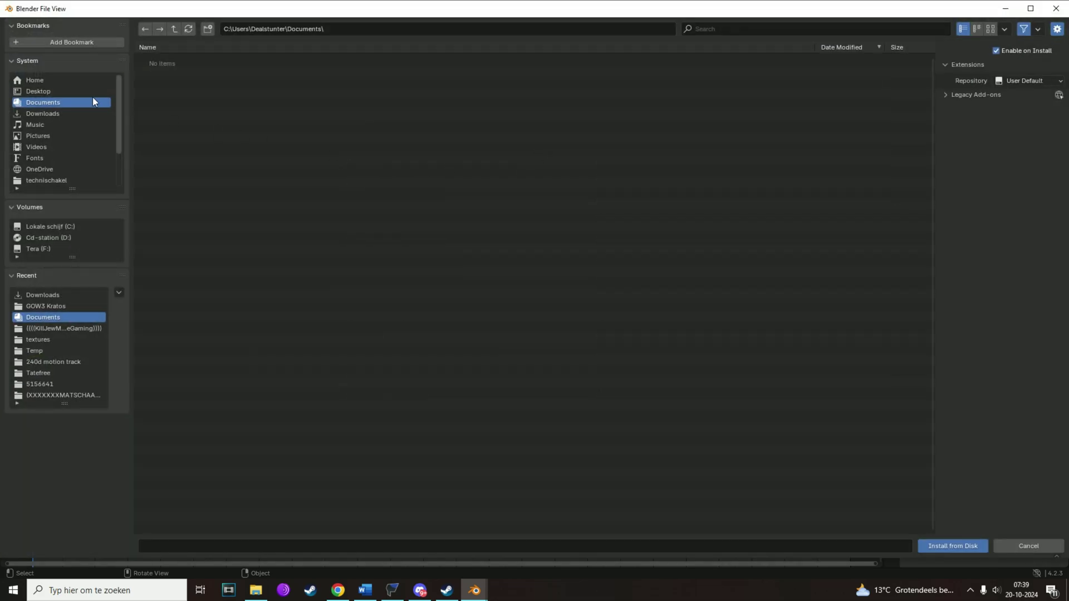
{"action": "left_click", "coordinate": [39, 92]}
{"action": "left_click", "coordinate": [212, 63]}
{"action": "left_click", "coordinate": [326, 71]}
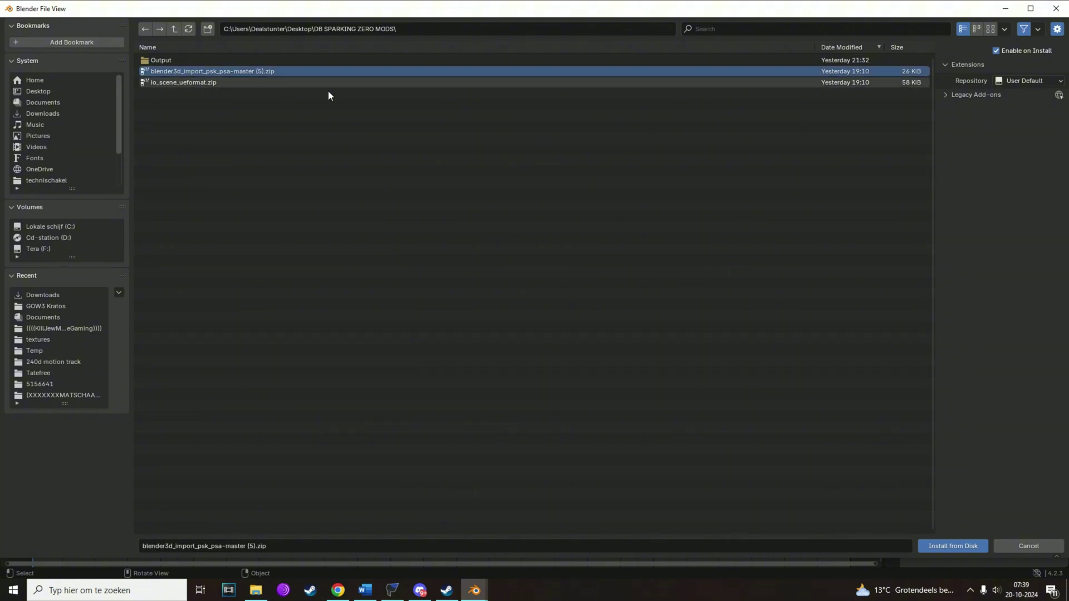
{"action": "left_click", "coordinate": [946, 548]}
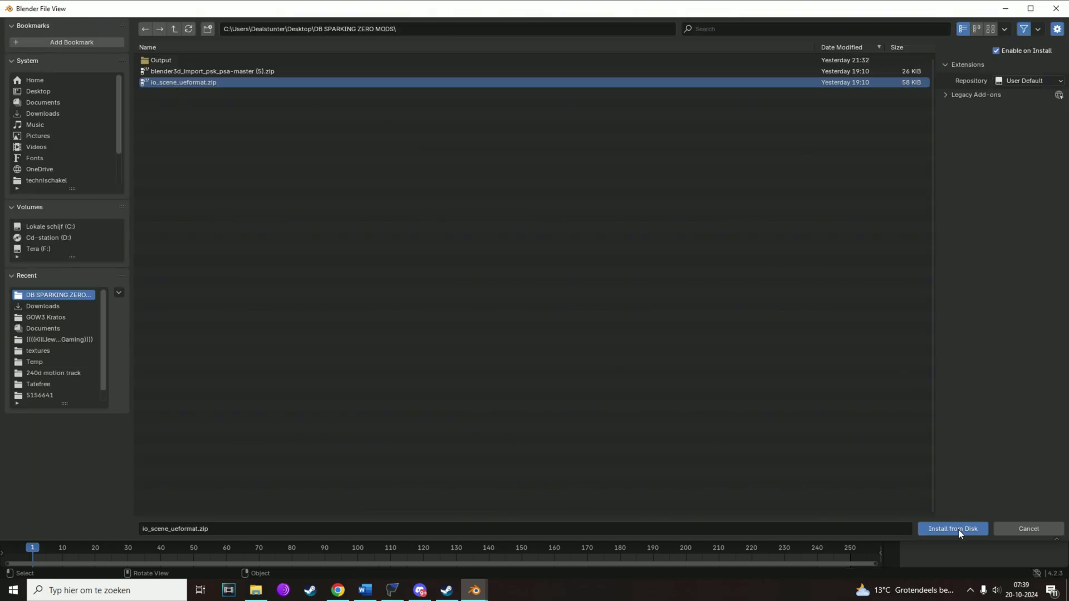
{"action": "left_click", "coordinate": [958, 530]}
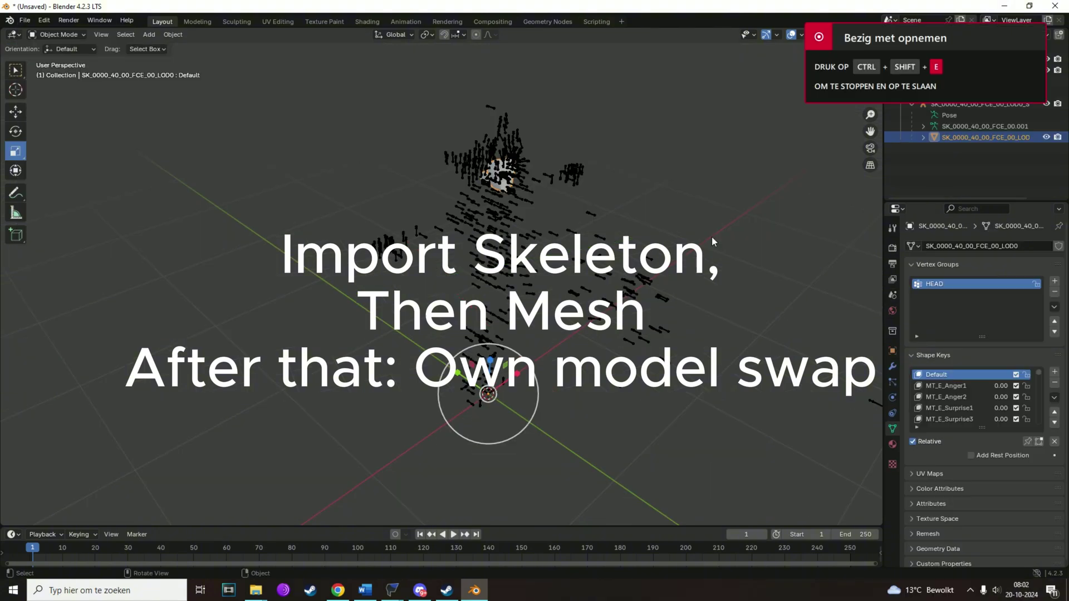
Scale up the imported face mesh SK_0000_40_00_FCE_00_LOD0 to match the size of the skeleton
{"action": "left_click", "coordinate": [712, 236]}
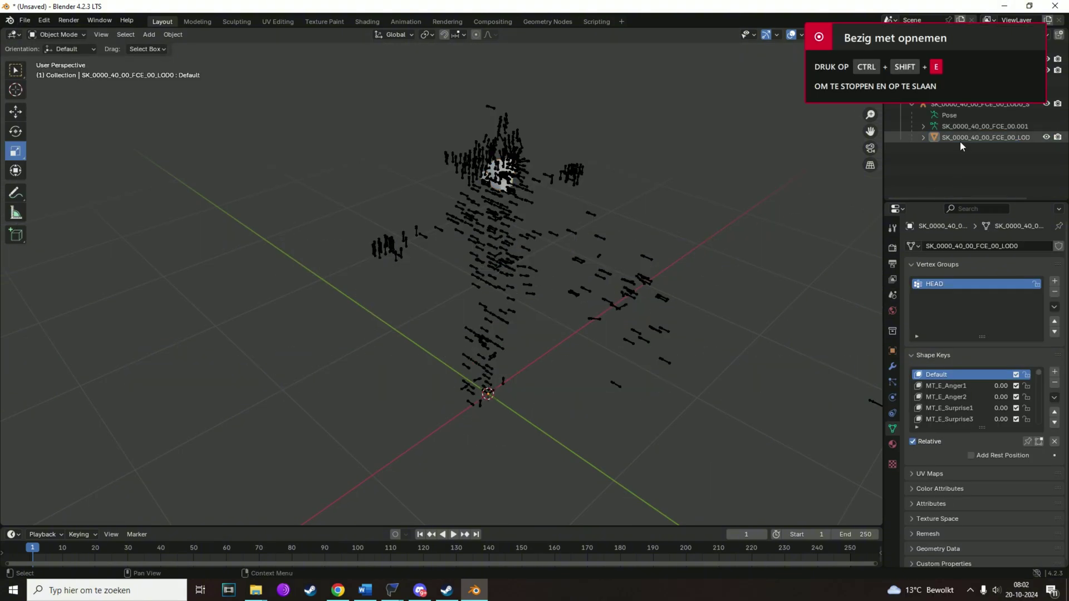
{"action": "middle_click_drag", "start_coordinate": [740, 216], "coordinate": [700, 192]}
{"action": "left_click", "coordinate": [986, 137]}
{"action": "key", "text": "s"}
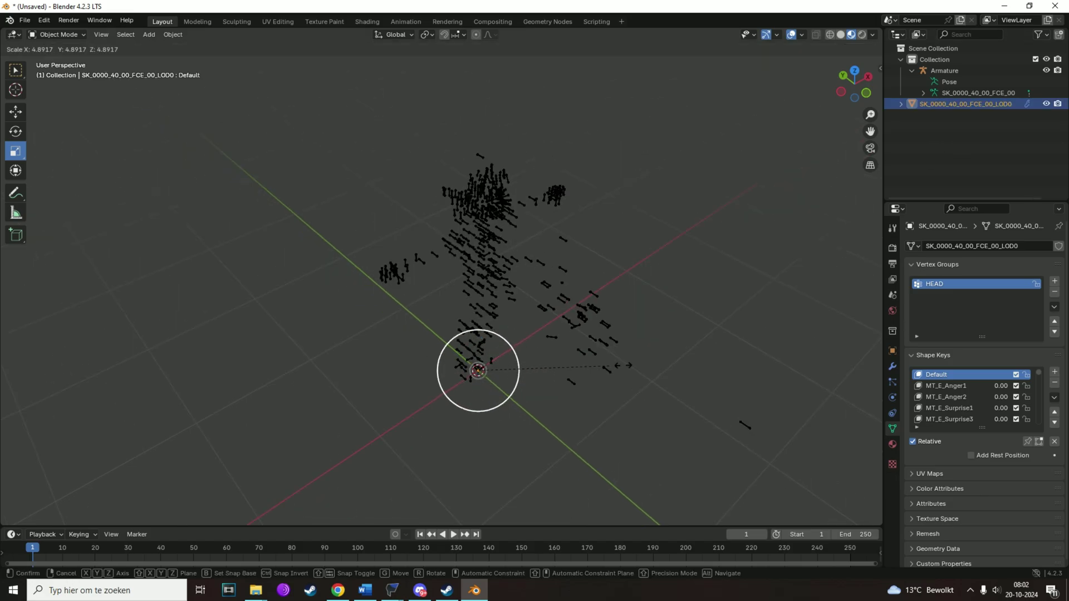
{"action": "left_click", "coordinate": [485, 234]}
Parent the face mesh to the armature with automatic weights
{"action": "left_click", "coordinate": [523, 254]}
{"action": "key", "text": "ctrl+j"}
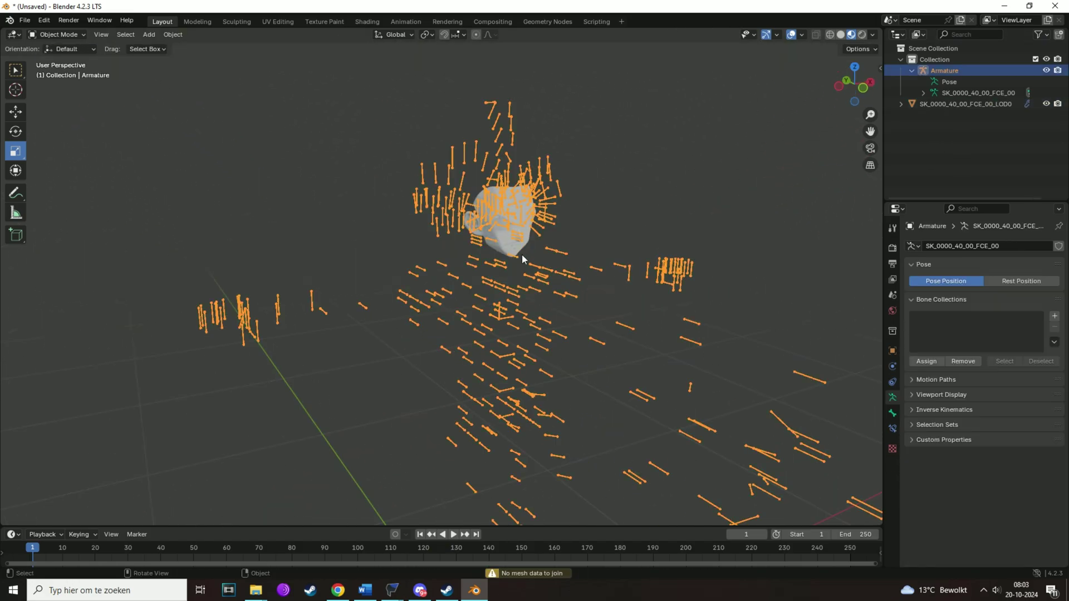
{"action": "left_click", "coordinate": [530, 233]}
{"action": "left_click", "coordinate": [539, 196], "text": "shift"}
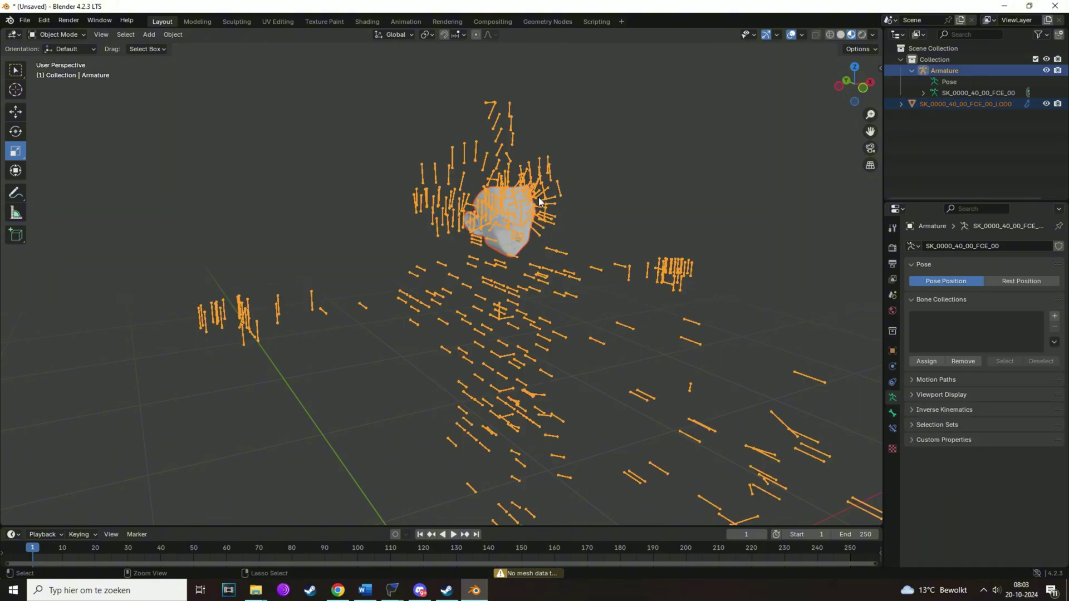
{"action": "key", "text": "ctrl+p"}
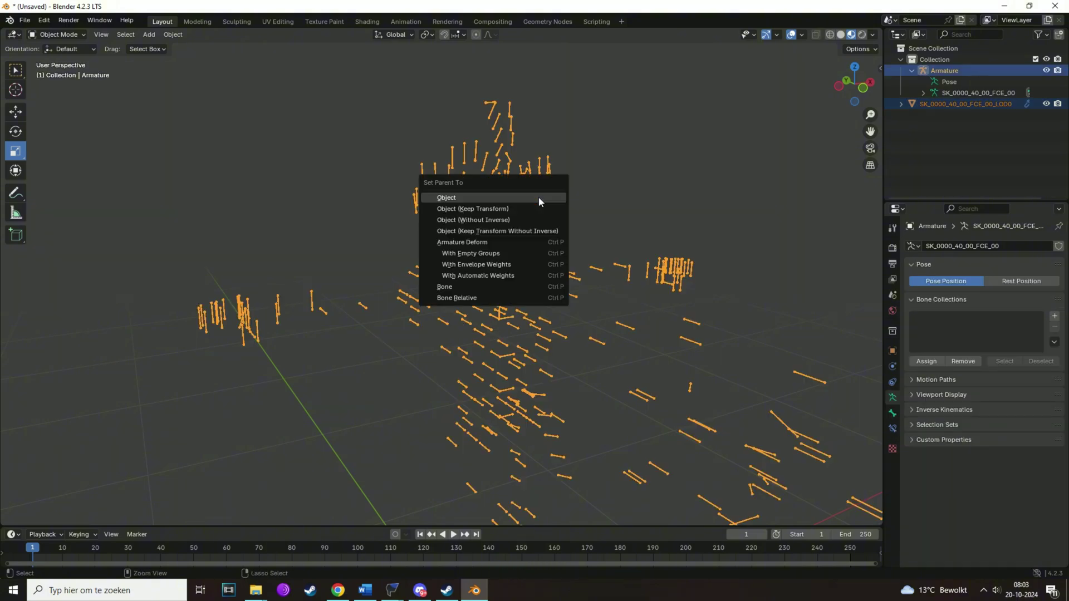
{"action": "left_click", "coordinate": [516, 277]}
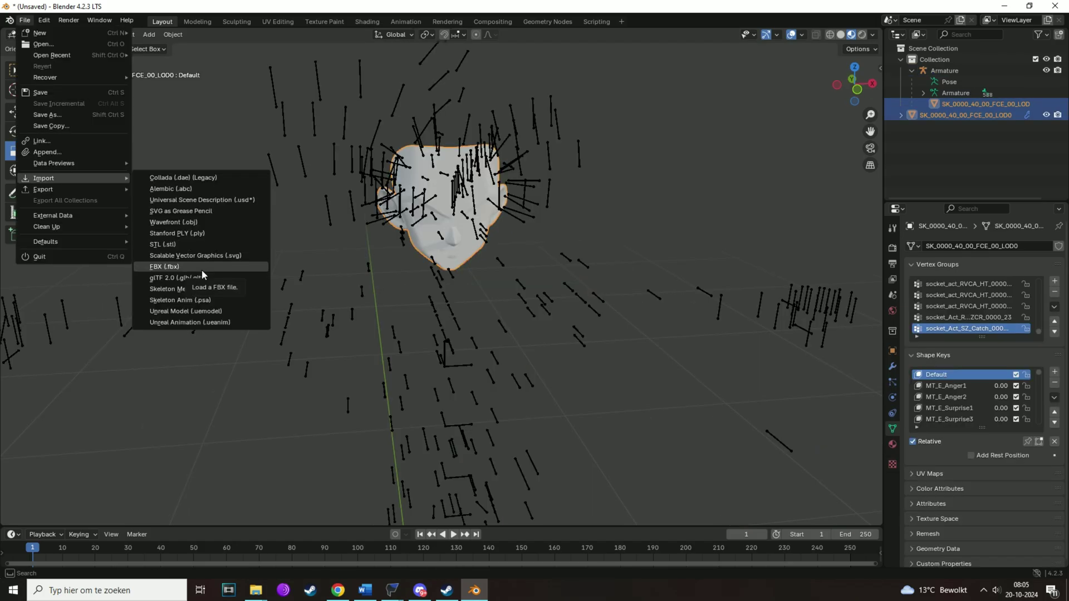
Import the custom head model HEAD_R.obj from the Documents folder as Wavefront OBJ
{"action": "left_click", "coordinate": [206, 223]}
{"action": "scroll", "coordinate": [206, 223], "scroll_direction": "down", "scroll_amount": 15}
{"action": "left_click", "coordinate": [205, 370]}
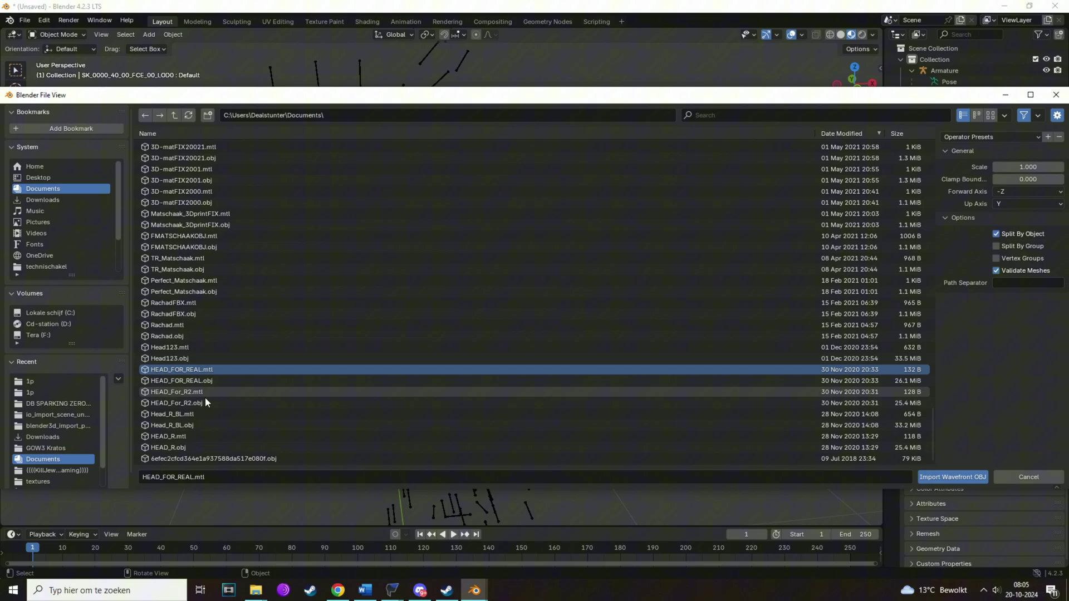
{"action": "left_click", "coordinate": [189, 447]}
{"action": "left_click", "coordinate": [963, 481]}
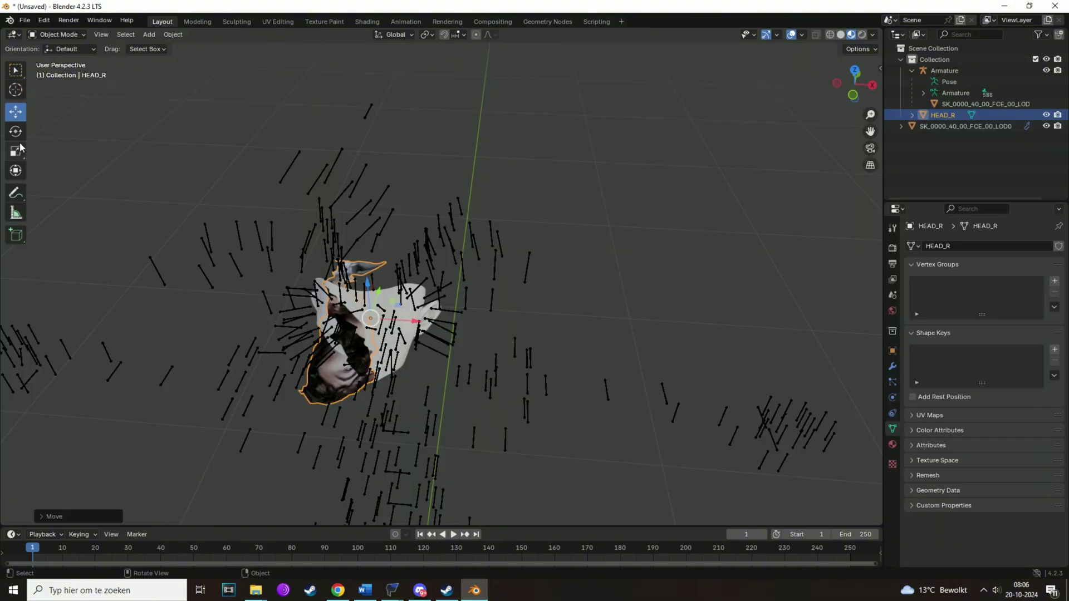
Position the imported HEAD_R mesh over the original face mesh, adjusting it along the Y axis
{"action": "left_click_drag", "start_coordinate": [401, 340], "coordinate": [510, 301]}
{"action": "key", "text": "y"}
{"action": "scroll", "coordinate": [423, 312], "scroll_direction": "up", "scroll_amount": 3}
{"action": "middle_click_drag", "start_coordinate": [510, 301], "coordinate": [533, 347]}
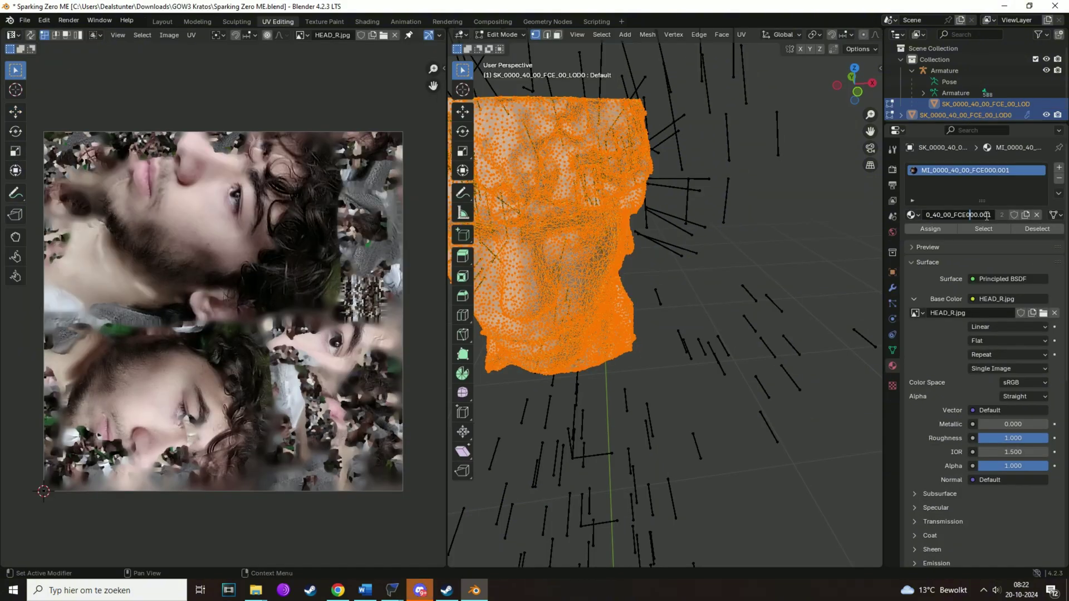
Rename the custom head's material to MI_0000_40_00_FCE000 to match the original face material
{"action": "key", "text": "Return"}
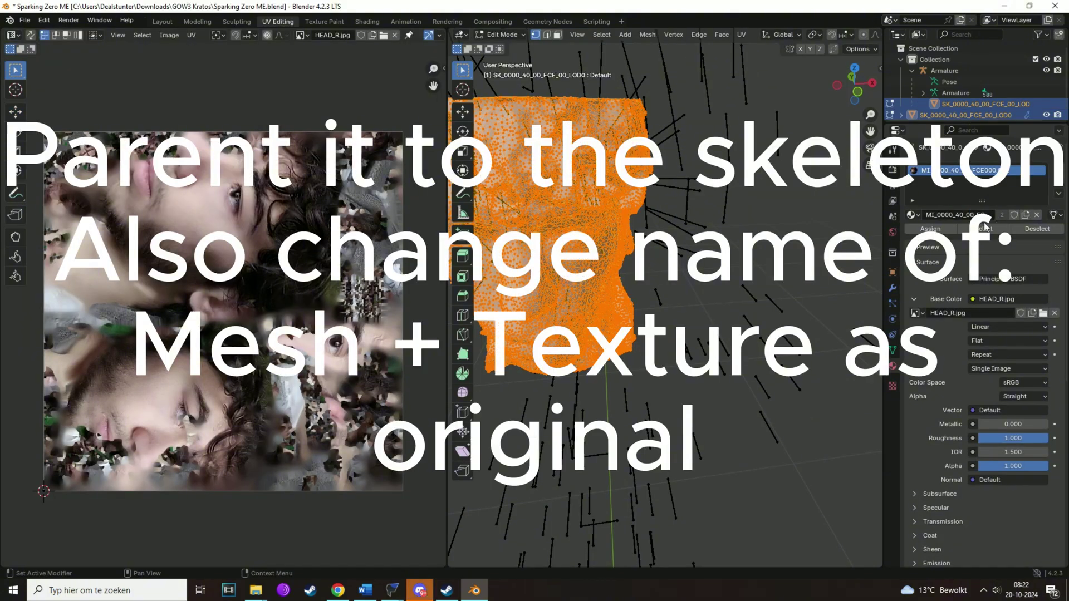
{"action": "left_click", "coordinate": [913, 215]}
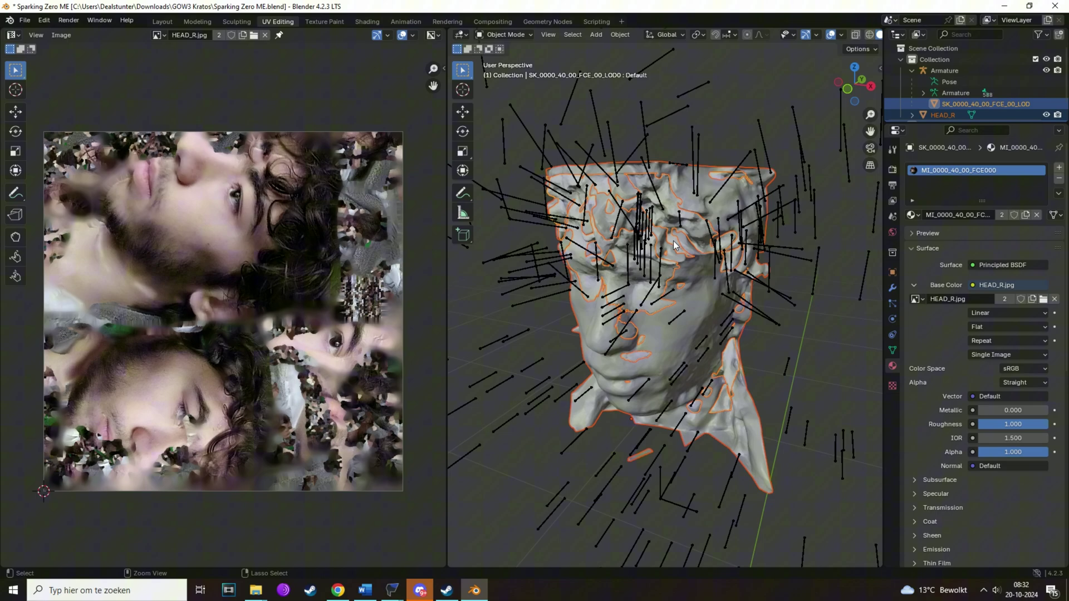
Join HEAD_R into the face mesh SK_0000_40_00_FCE_00_LOD0 and check the merged geometry in Edit Mode
{"action": "key", "text": "ctrl+j"}
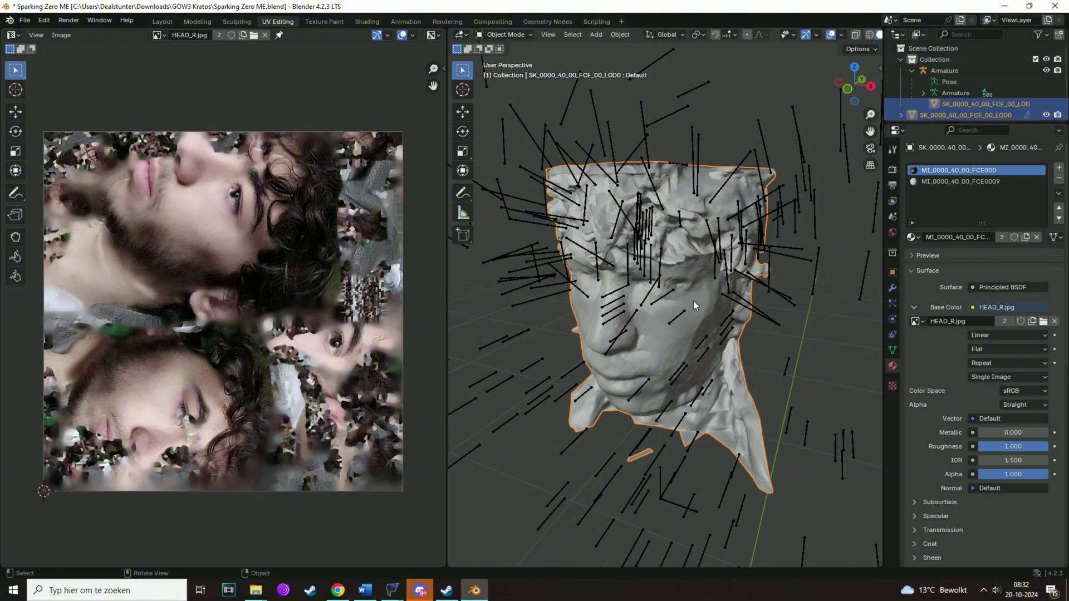
{"action": "key", "text": "Tab"}
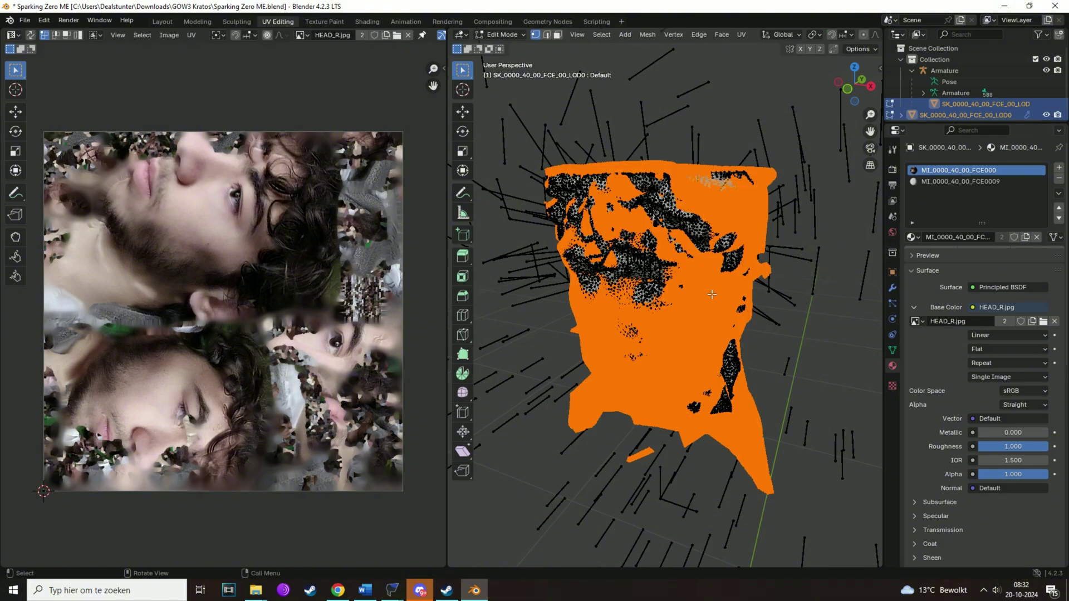
{"action": "key", "text": "Tab"}
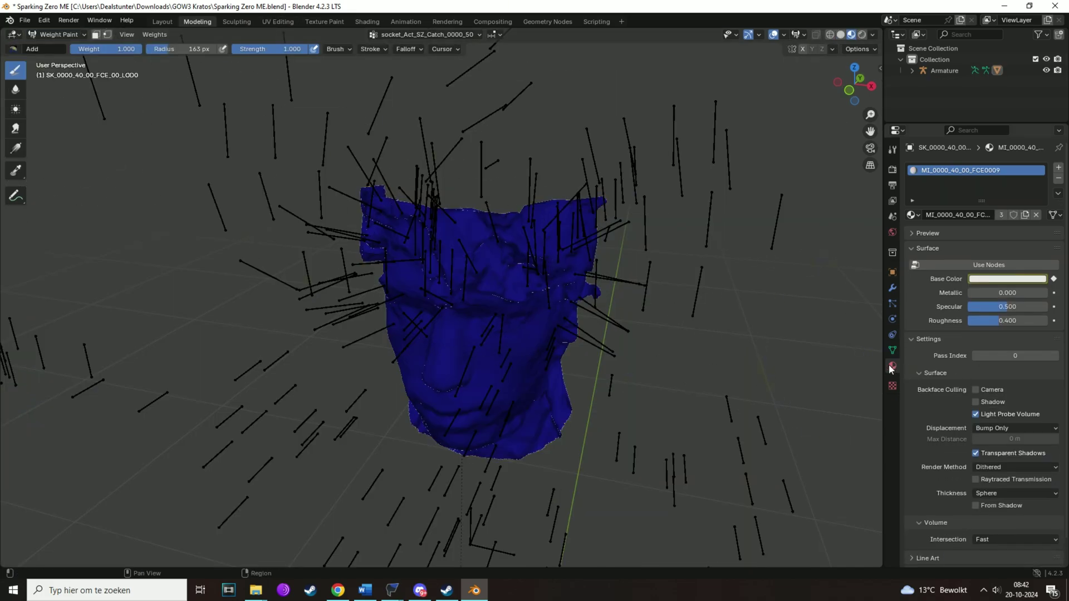
Look through the head mesh's vertex groups for the HEAD group while in Weight Paint mode
{"action": "left_click", "coordinate": [893, 351]}
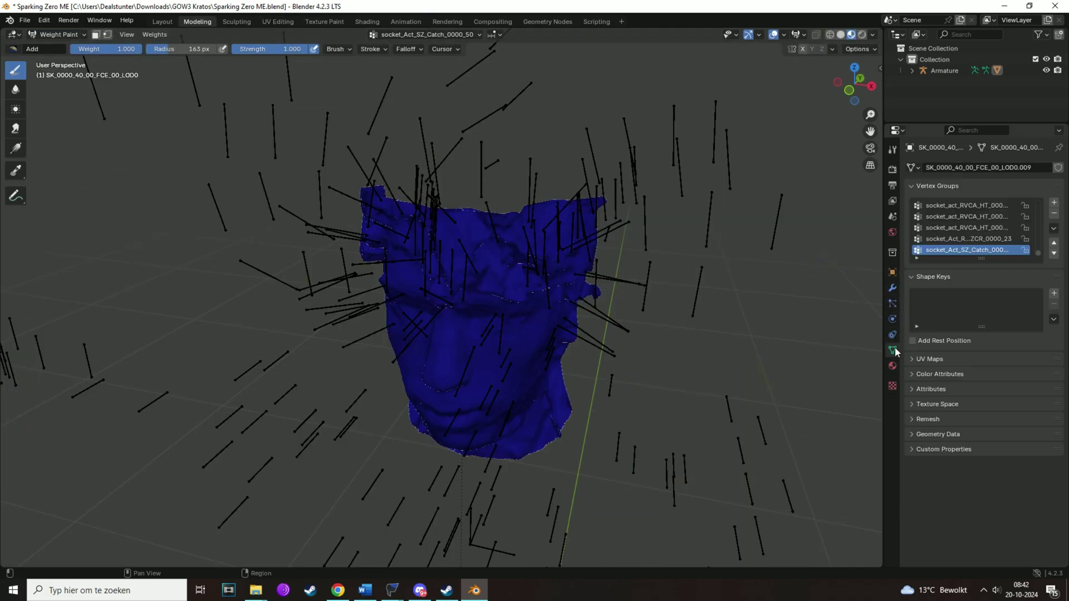
{"action": "left_click", "coordinate": [893, 366]}
{"action": "left_click", "coordinate": [893, 350]}
{"action": "scroll", "coordinate": [989, 226], "scroll_direction": "up", "scroll_amount": 5}
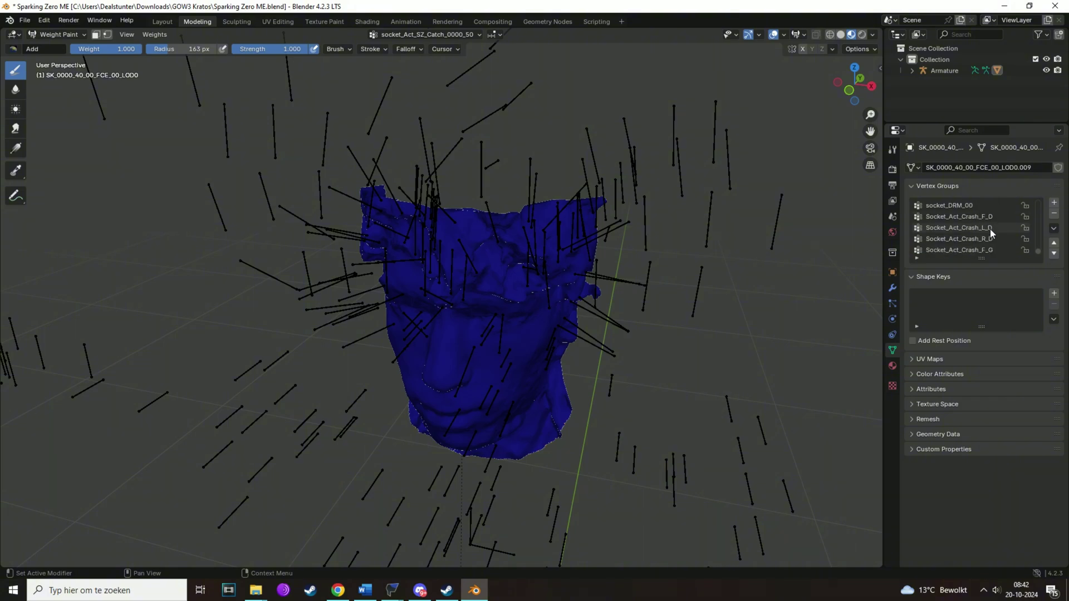
{"action": "left_click_drag", "start_coordinate": [1035, 254], "coordinate": [1036, 233]}
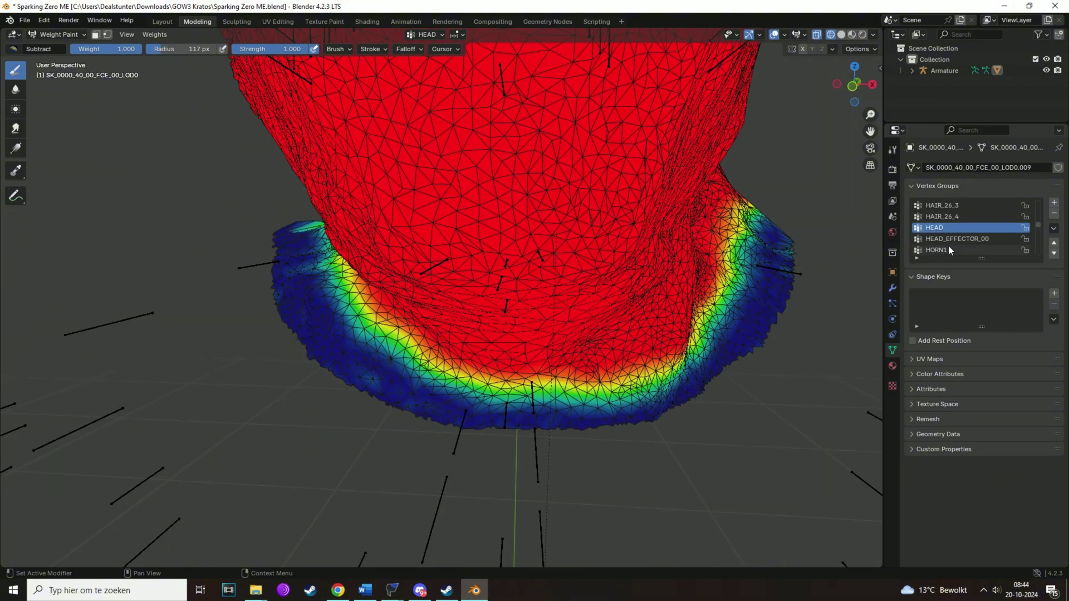
Paint weights for the NECK vertex group along the neck's lower edge using the Add brush with weight 1.000
{"action": "scroll", "coordinate": [947, 246], "scroll_direction": "down", "scroll_amount": 6}
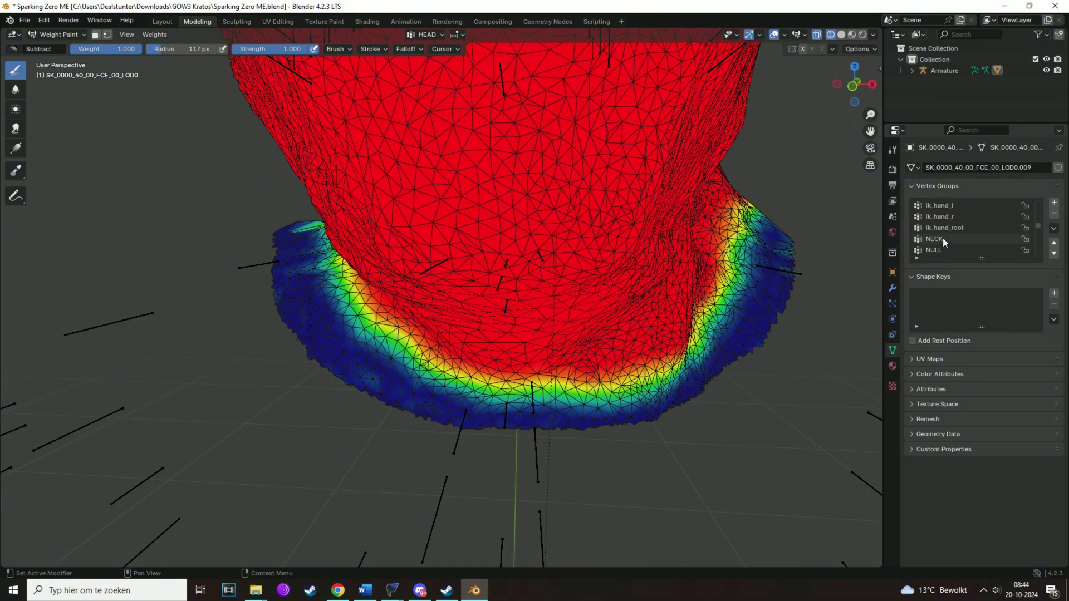
{"action": "left_click", "coordinate": [944, 239]}
{"action": "left_click", "coordinate": [14, 49]}
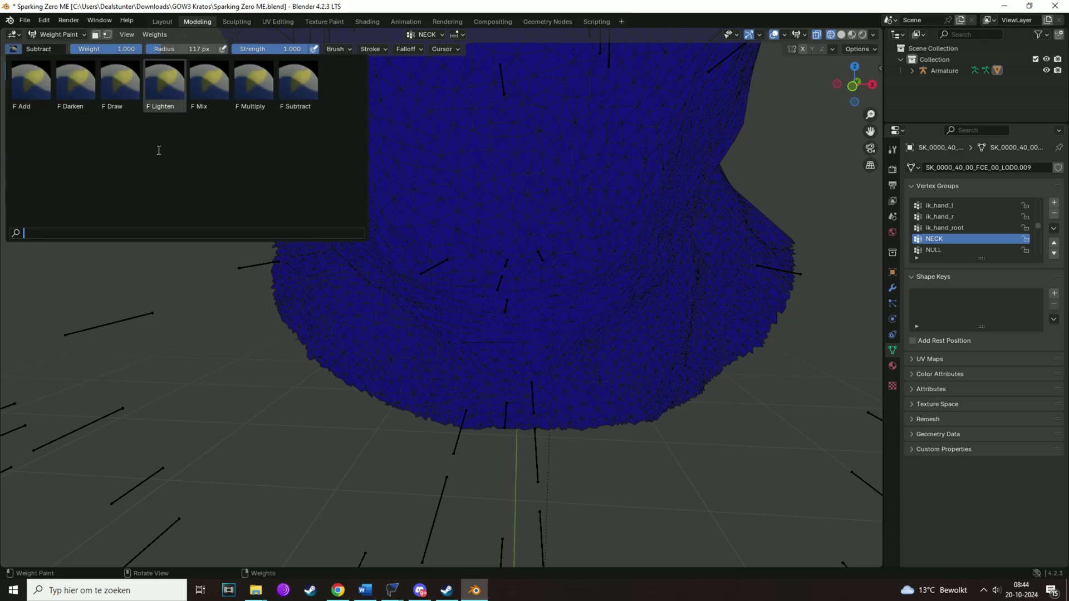
{"action": "left_click", "coordinate": [31, 83]}
{"action": "mouse_move", "coordinate": [278, 222]}
{"action": "left_mouse_down"}
{"action": "mouse_move", "coordinate": [291, 287]}
{"action": "mouse_move", "coordinate": [351, 391]}
{"action": "mouse_move", "coordinate": [527, 416]}
{"action": "mouse_move", "coordinate": [744, 375]}
{"action": "mouse_move", "coordinate": [797, 237]}
{"action": "mouse_move", "coordinate": [741, 331]}
{"action": "mouse_move", "coordinate": [674, 393]}
{"action": "mouse_move", "coordinate": [426, 411]}
{"action": "mouse_move", "coordinate": [310, 372]}
{"action": "mouse_move", "coordinate": [343, 367]}
{"action": "left_mouse_up"}
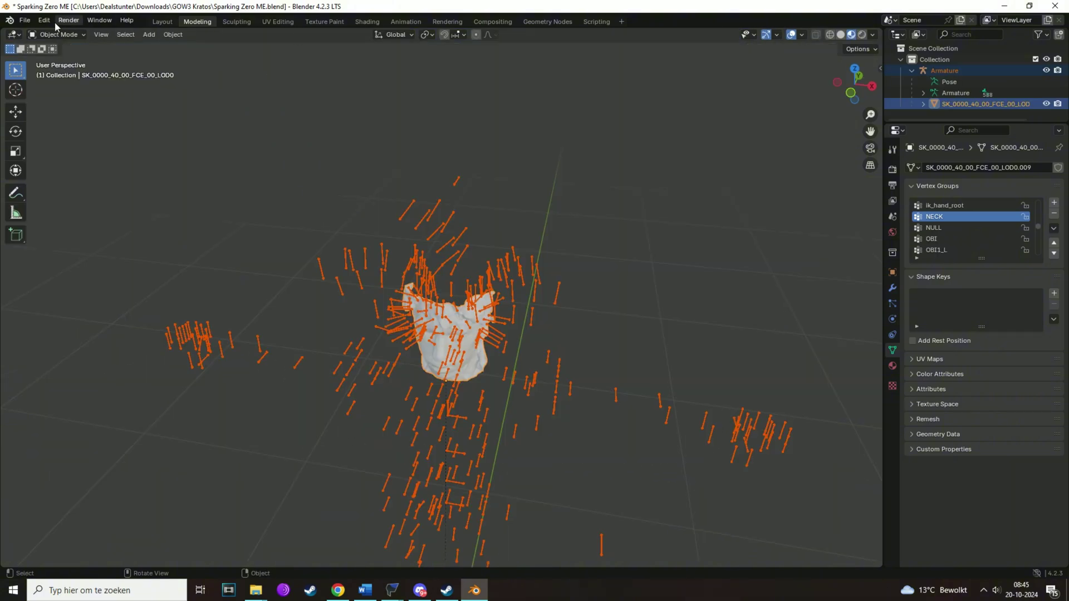
Export the head and armature as SK_0000_40_00_FCE_00_LOD0.fbx into the FBX export from blender folder, with Add Leaf Bones disabled
{"action": "left_click", "coordinate": [25, 20]}
{"action": "mouse_move", "coordinate": [62, 186]}
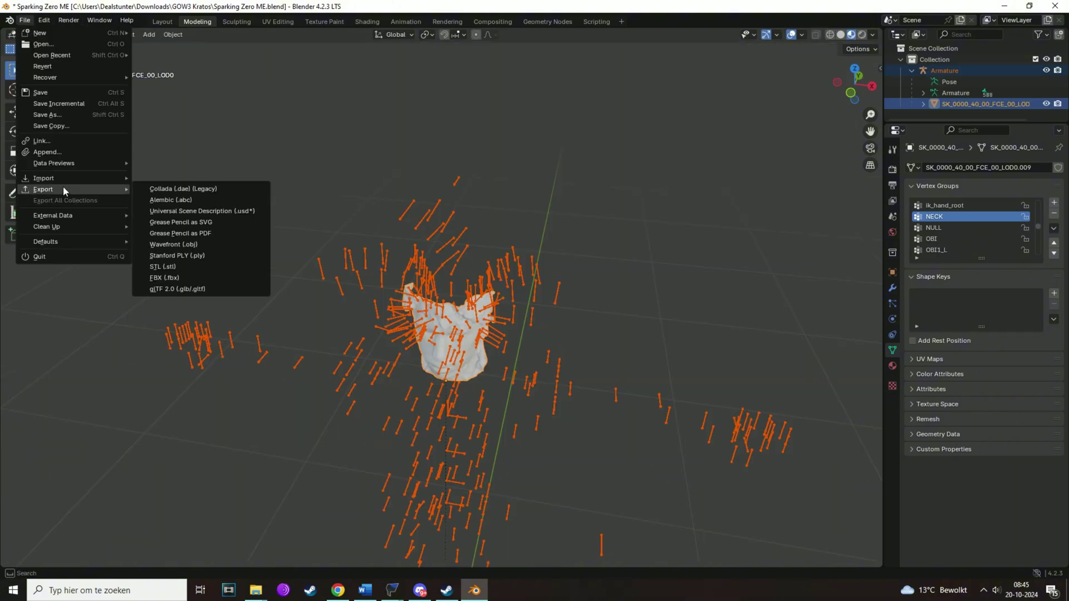
{"action": "left_click", "coordinate": [187, 276]}
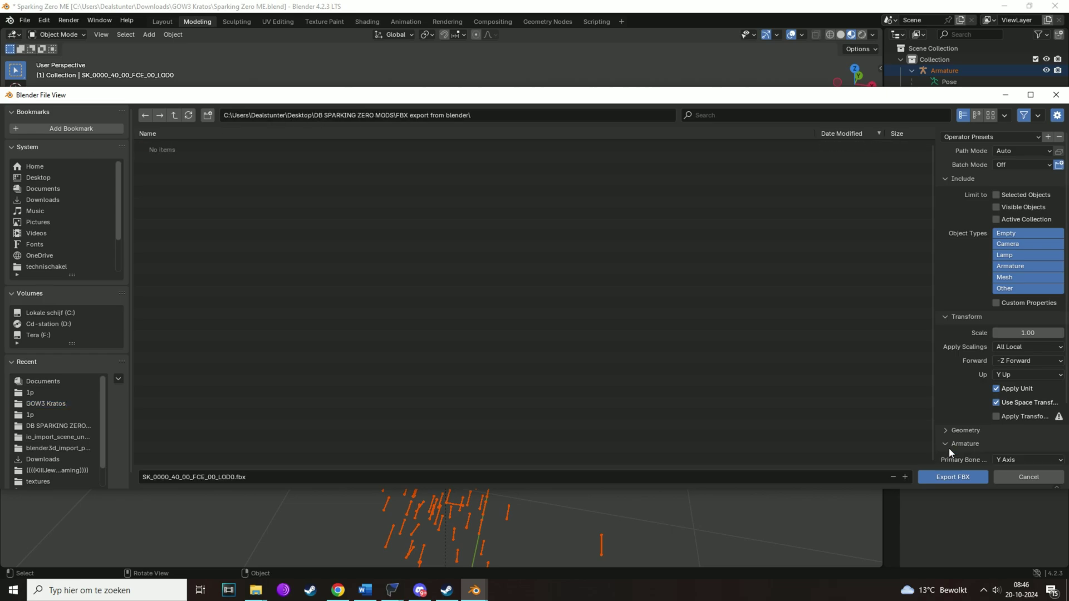
{"action": "left_click", "coordinate": [957, 440]}
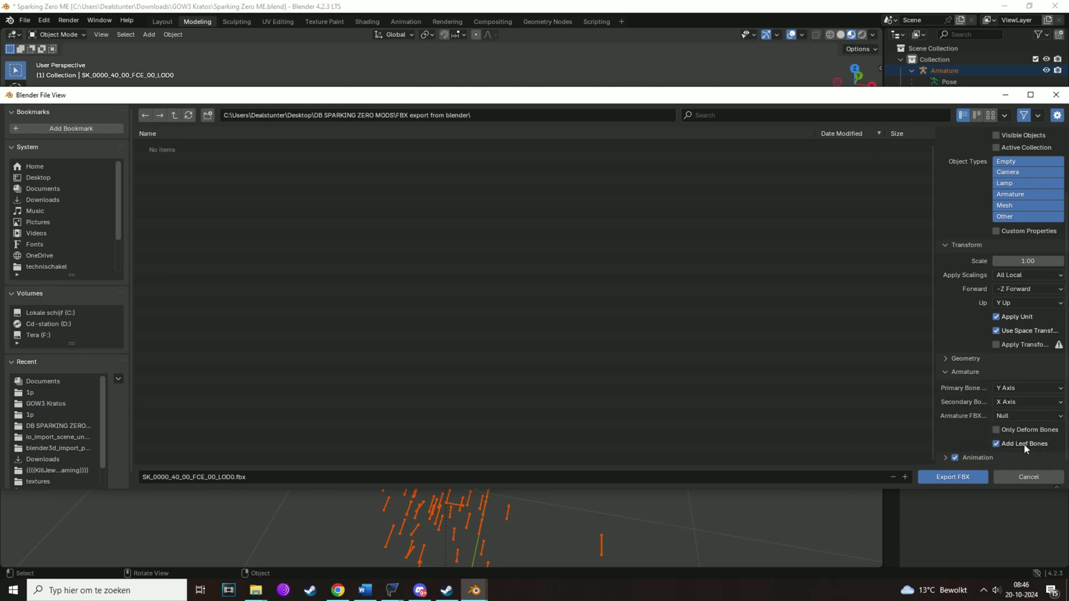
{"action": "scroll", "coordinate": [953, 451], "scroll_direction": "down", "scroll_amount": 4}
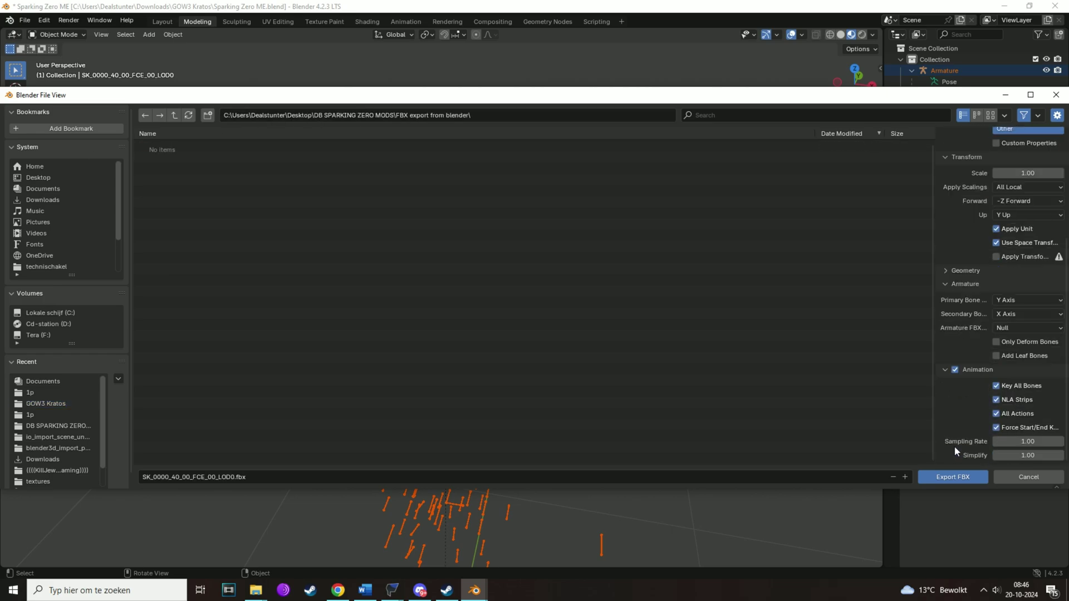
{"action": "scroll", "coordinate": [956, 445], "scroll_direction": "up", "scroll_amount": 7}
{"action": "left_click", "coordinate": [963, 477]}
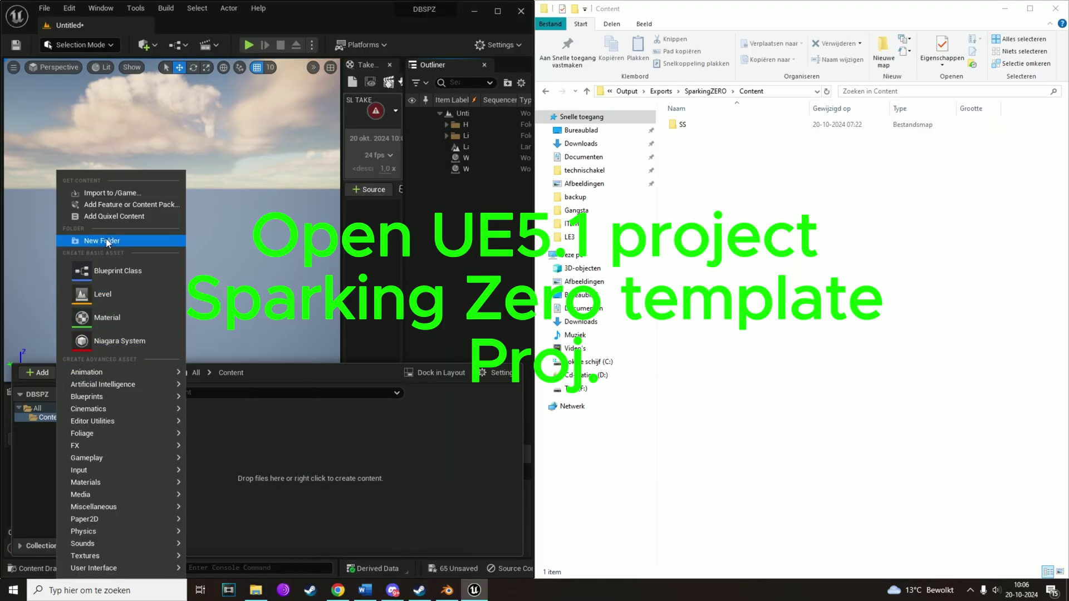
Switch to the DBSPZ project in Unreal Engine and create a folder named SS inside Content
{"action": "left_click", "coordinate": [84, 241]}
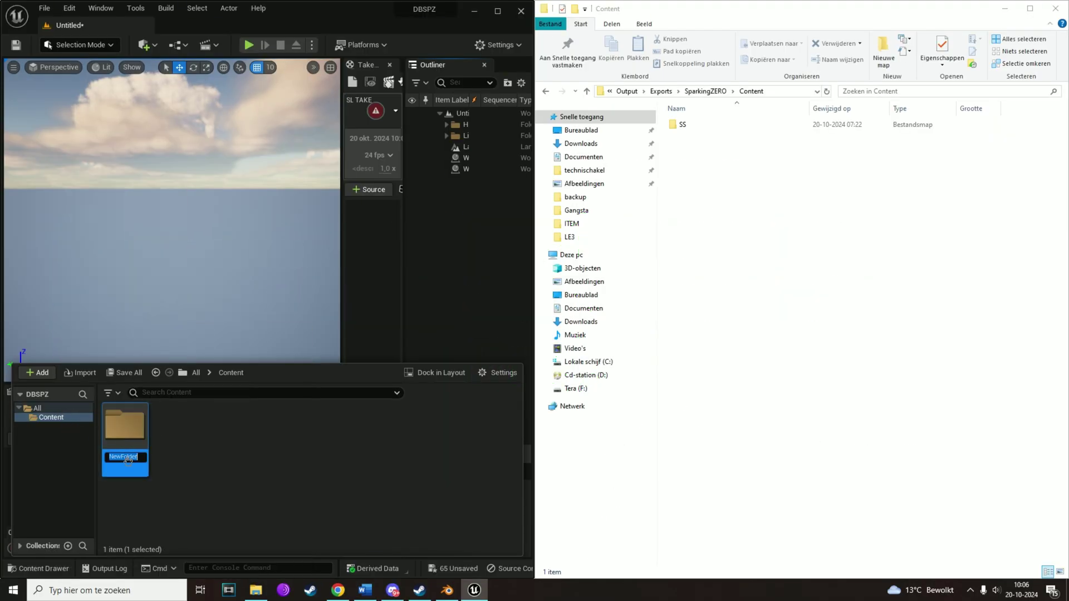
{"action": "type", "text": "SS"}
{"action": "key", "text": "Return"}
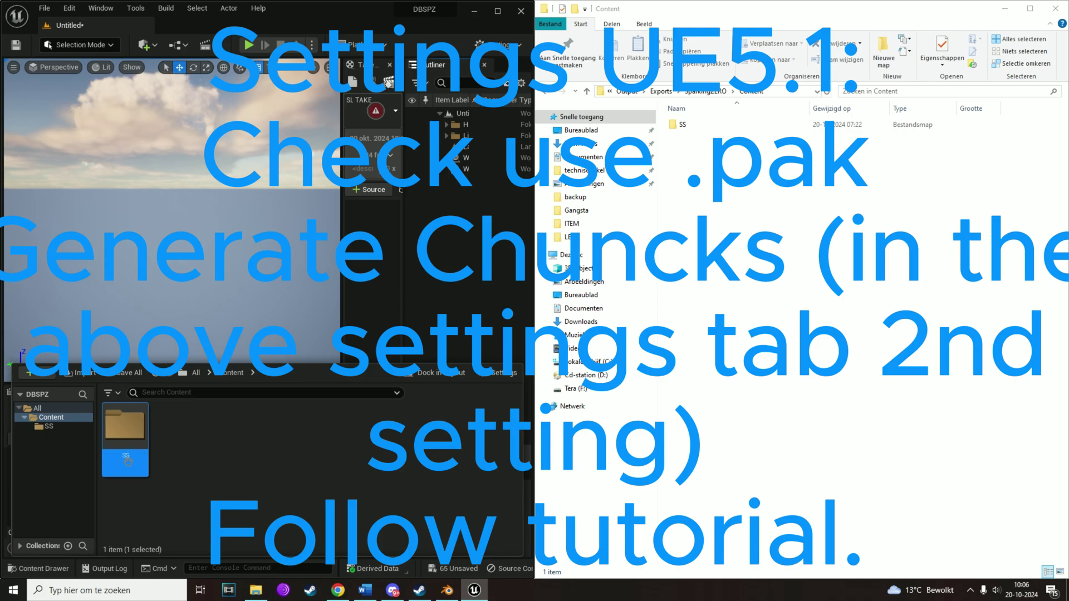
Create a new folder inside SS and name it Characters, matching the exported folder structure in File Explorer
{"action": "double_click", "coordinate": [128, 461]}
{"action": "left_click", "coordinate": [50, 372]}
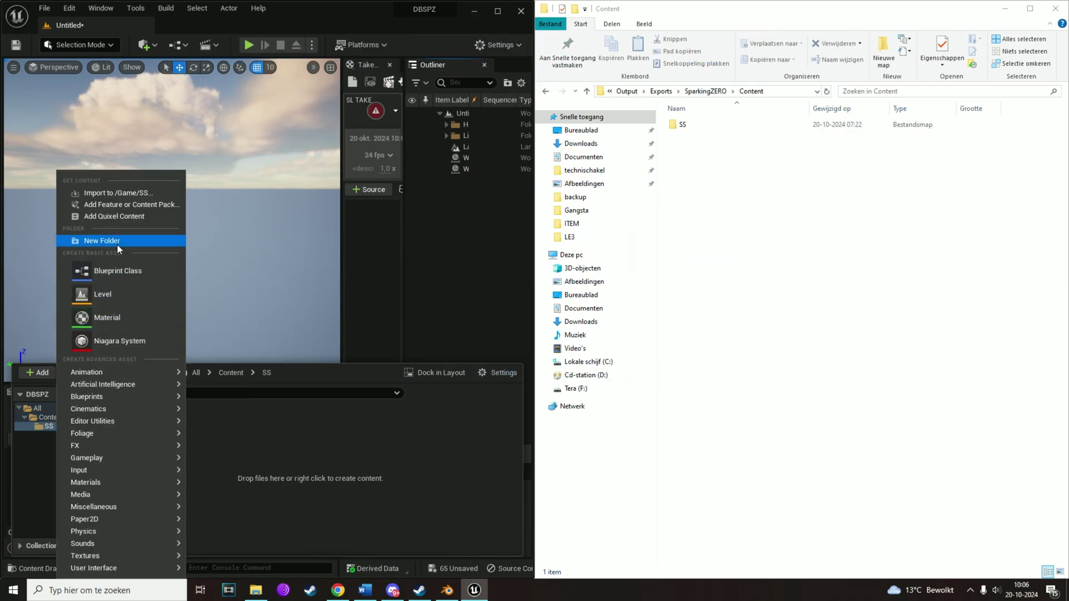
{"action": "left_click", "coordinate": [143, 192]}
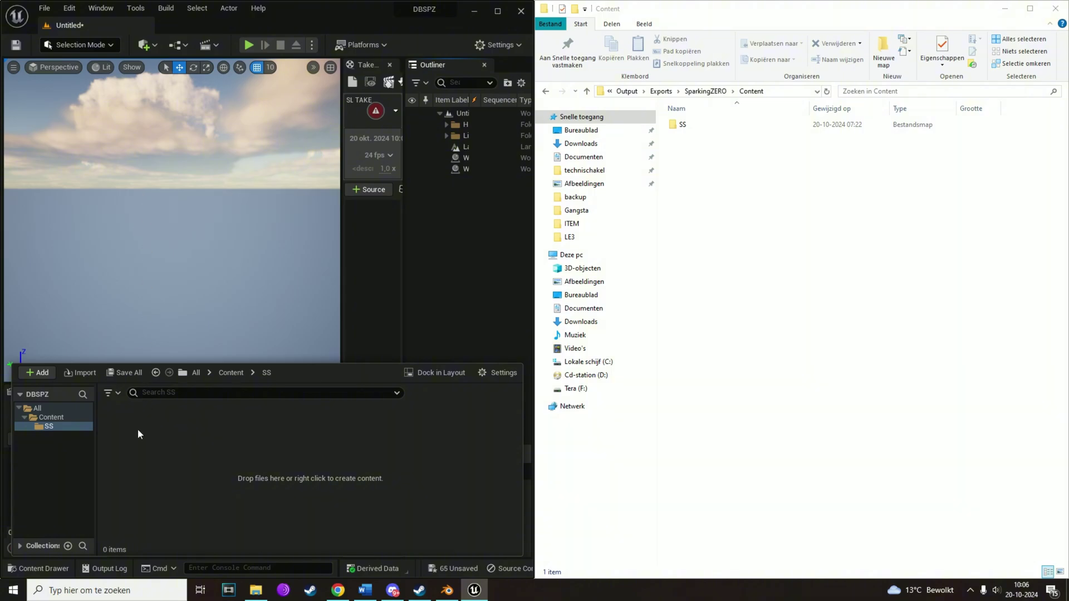
{"action": "key", "text": "Escape"}
{"action": "left_click", "coordinate": [37, 372]}
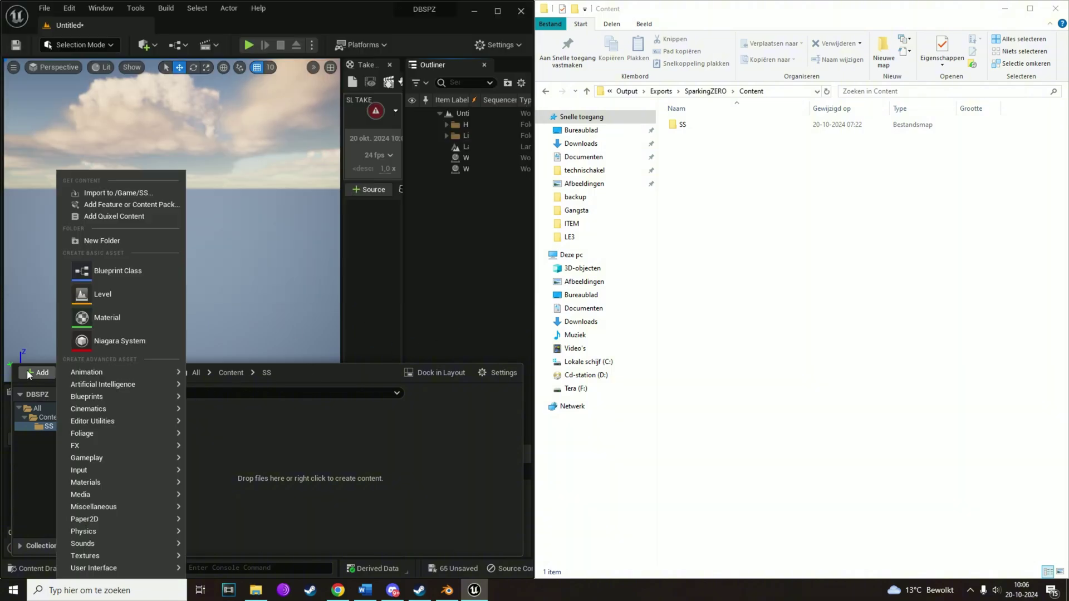
{"action": "left_click", "coordinate": [127, 243]}
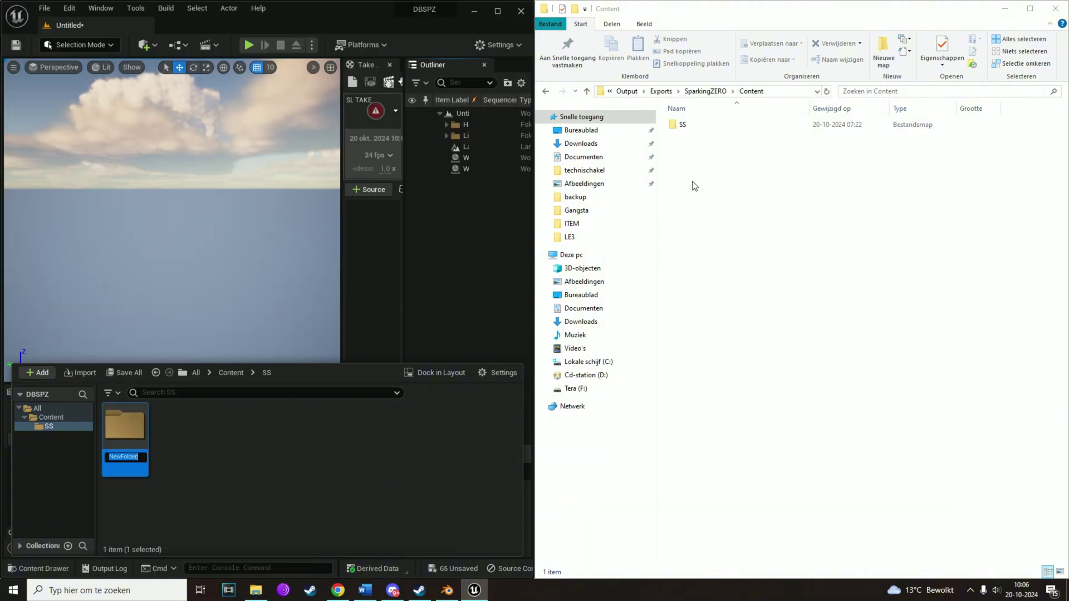
{"action": "double_click", "coordinate": [700, 124]}
{"action": "left_click", "coordinate": [700, 125]}
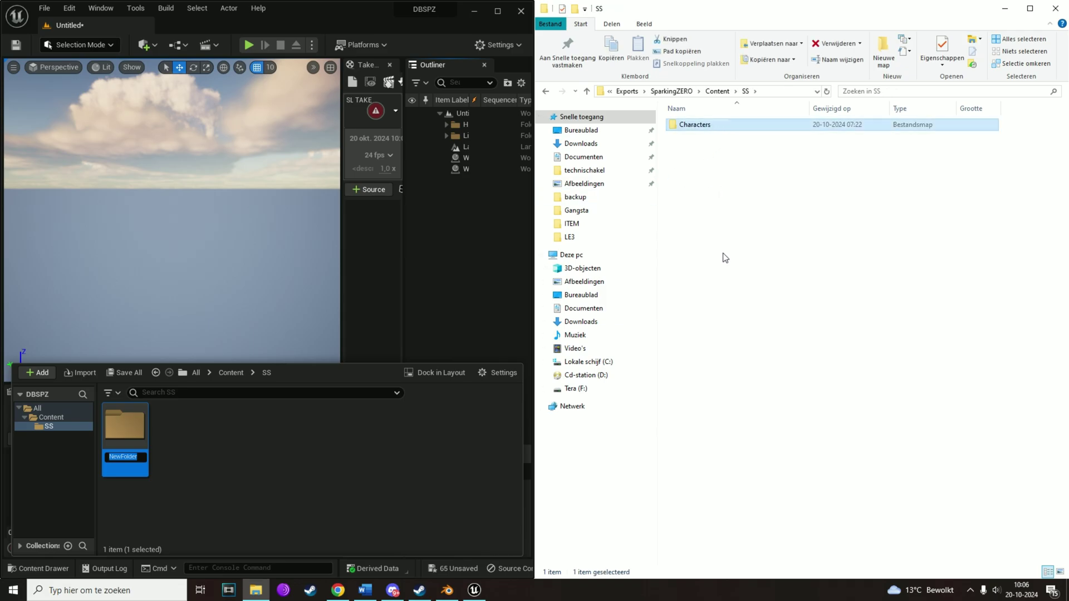
{"action": "key", "text": "F2"}
{"action": "left_click", "coordinate": [135, 455]}
{"action": "left_click", "coordinate": [143, 456]}
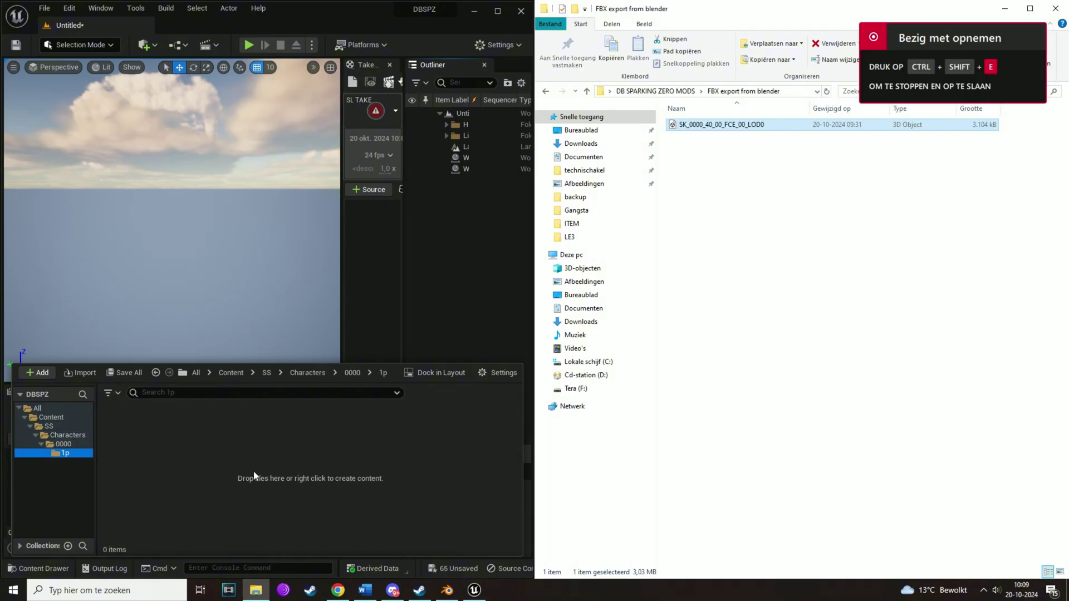
Import SK_0000_40_00_FCE_00_LOD0.fbx into Characters/0000/1p as a skeletal mesh with morph targets and the Import Normals and Tangents method
{"action": "left_click_drag", "start_coordinate": [253, 472], "coordinate": [252, 471]}
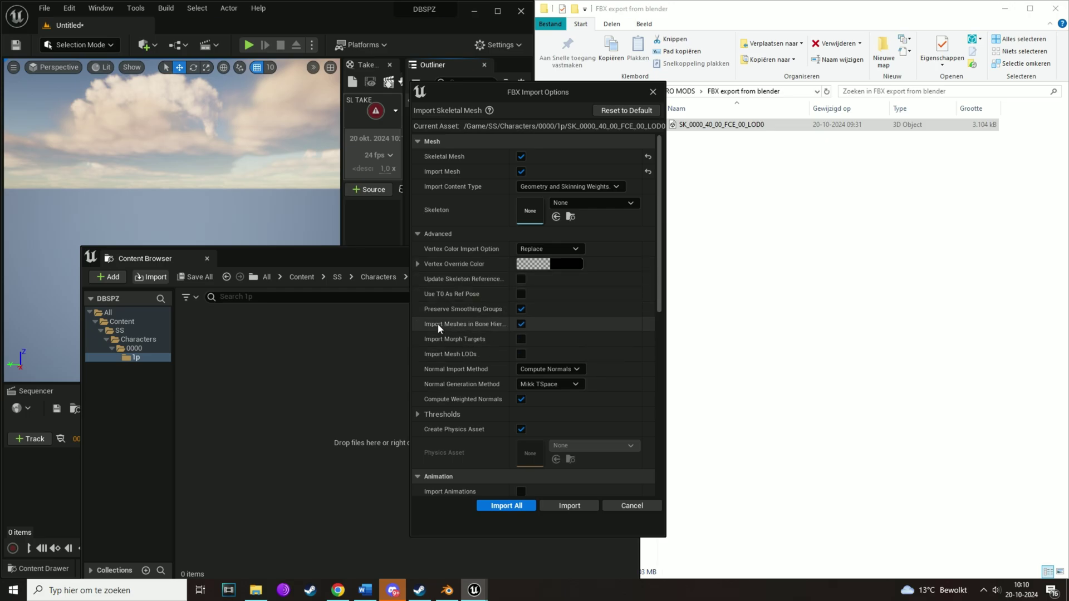
{"action": "left_click", "coordinate": [522, 340]}
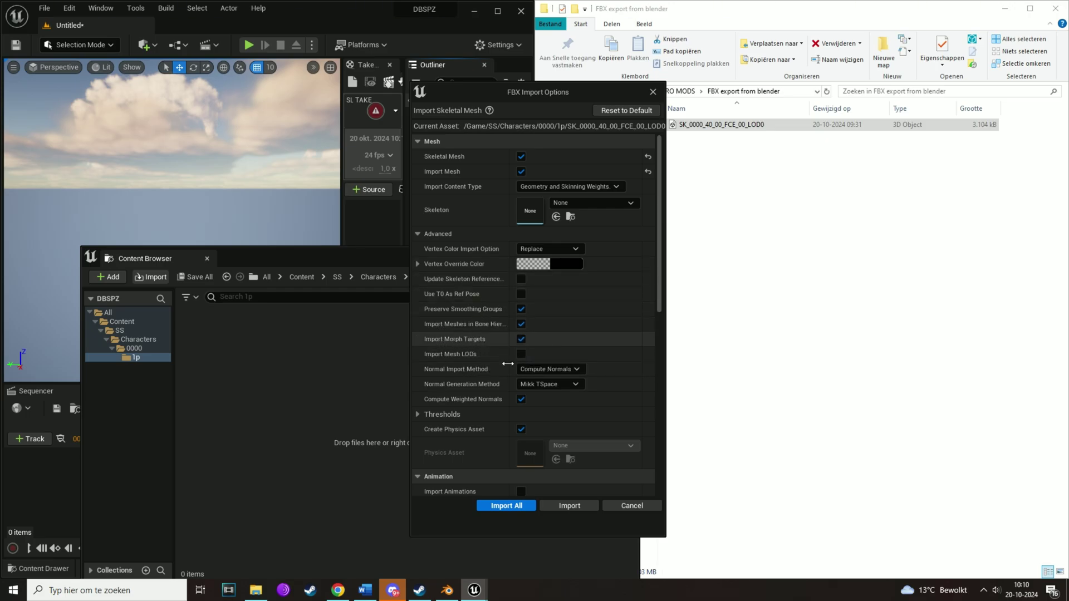
{"action": "left_click", "coordinate": [564, 370]}
{"action": "left_click", "coordinate": [562, 401]}
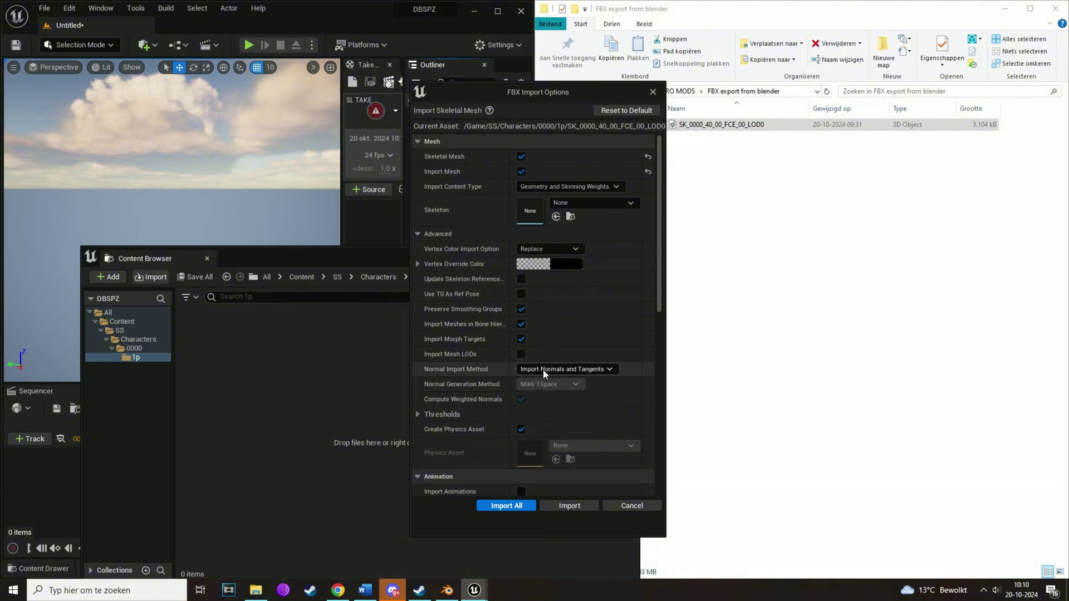
{"action": "left_click", "coordinate": [519, 507]}
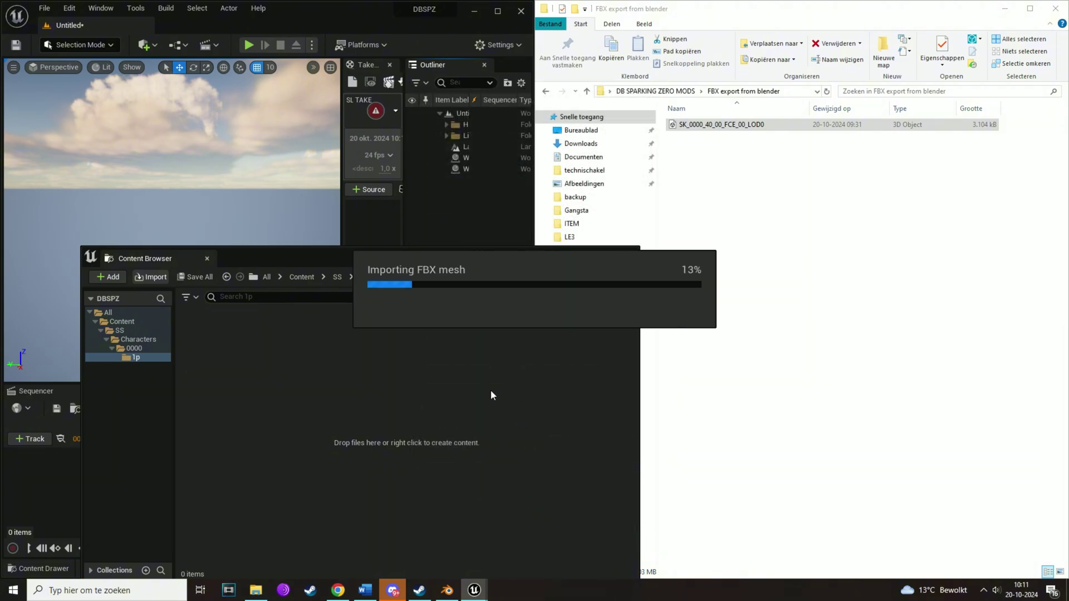
{"action": "left_click_drag", "start_coordinate": [515, 422], "coordinate": [780, 420]}
{"action": "left_click", "coordinate": [799, 132]}
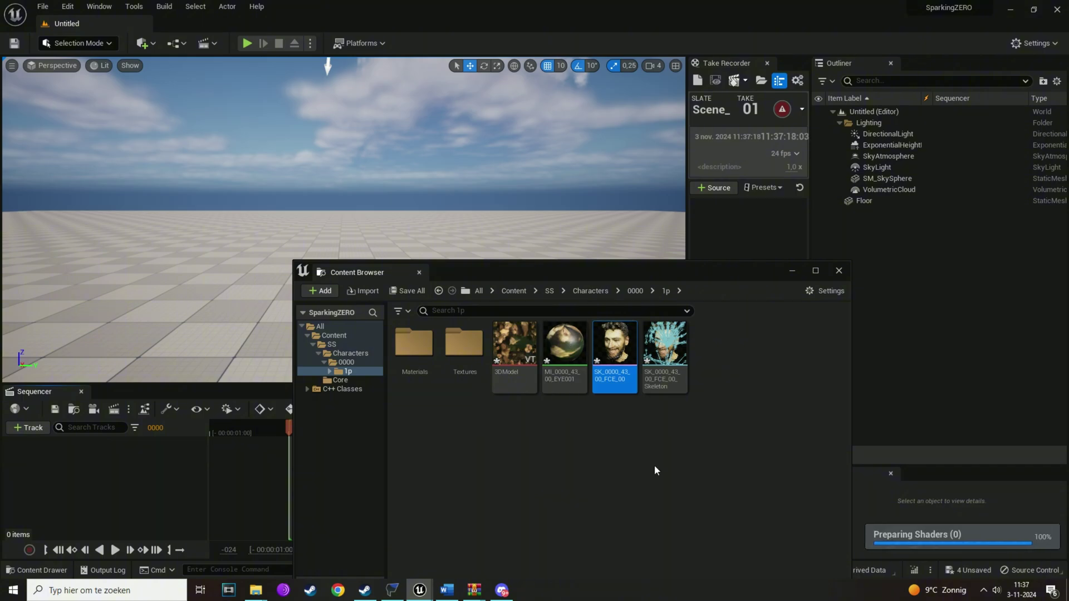
Sort the 3DModel texture and the MI_0000_43_00_EYE001 material into the Textures and Materials folders of 1p
{"action": "left_click_drag", "start_coordinate": [515, 343], "coordinate": [425, 362]}
{"action": "left_click", "coordinate": [501, 374]}
{"action": "left_click", "coordinate": [476, 378]}
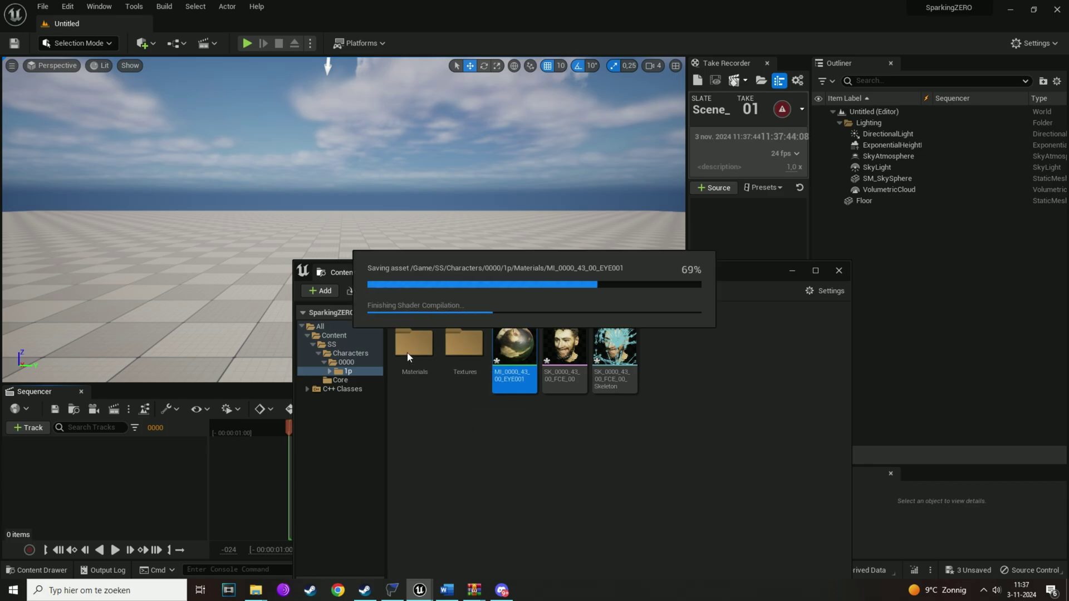
Browse the DB SPARKING ZERO MODS exports in File Explorer to SparkingZERO/Content/SS/Characters/0000/1p
{"action": "mouse_move", "coordinate": [260, 593]}
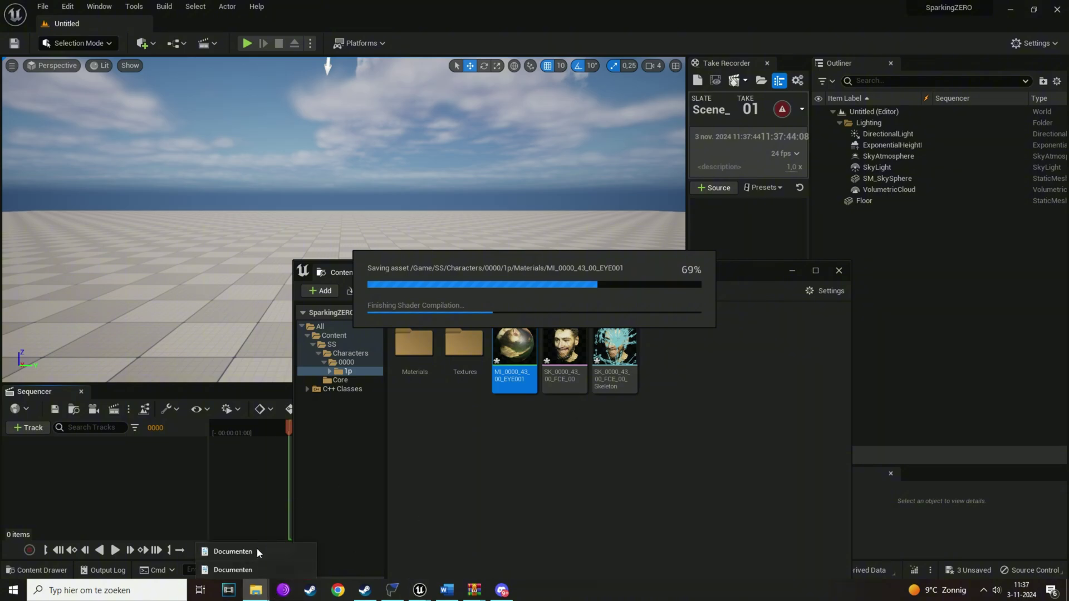
{"action": "left_click", "coordinate": [260, 554]}
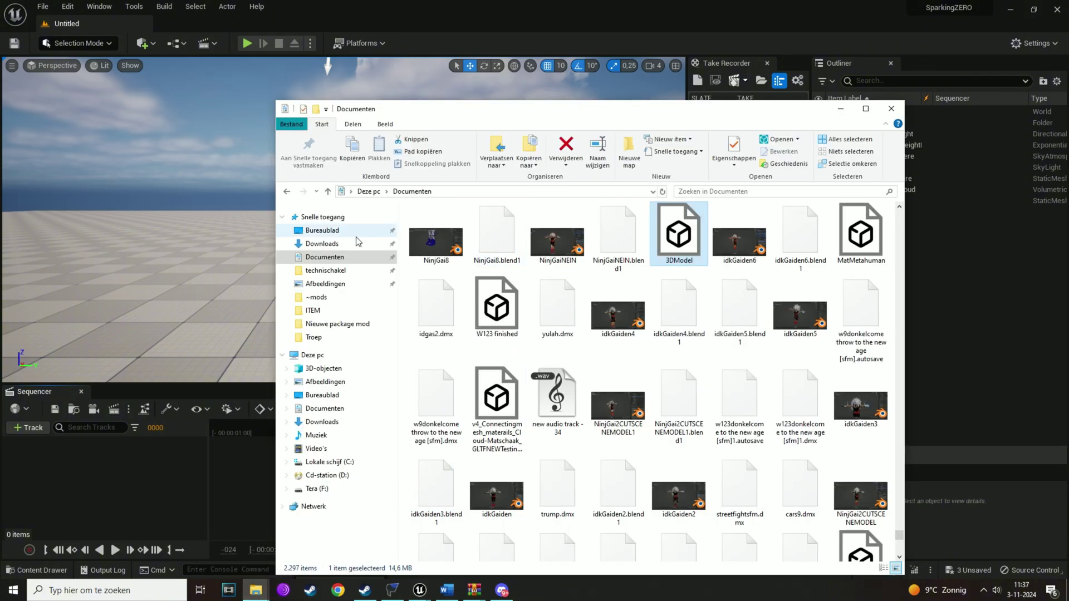
{"action": "left_click", "coordinate": [323, 230]}
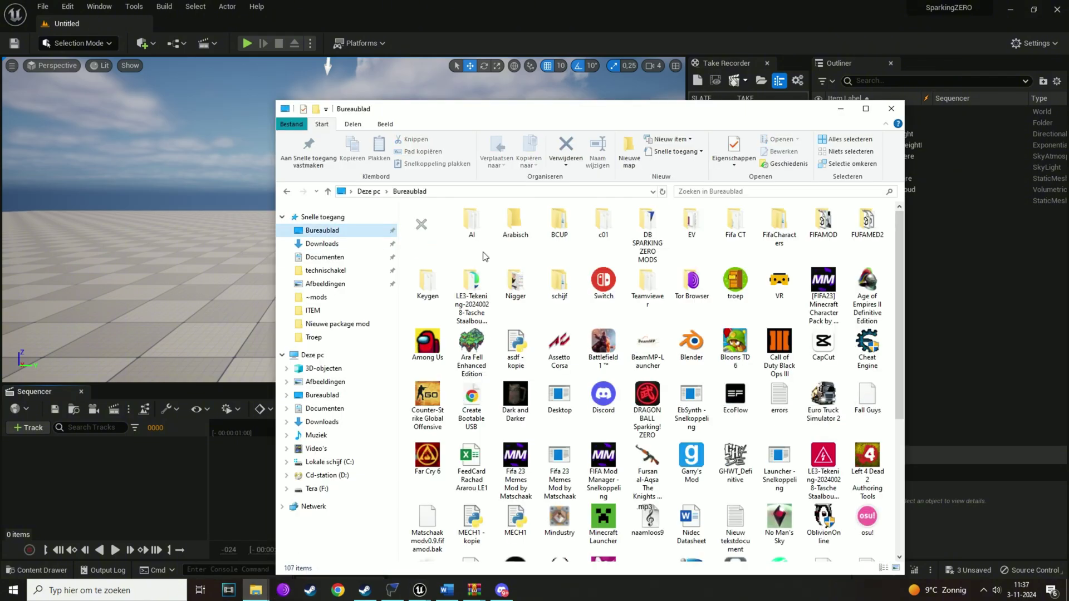
{"action": "double_click", "coordinate": [649, 226]}
{"action": "double_click", "coordinate": [443, 236]}
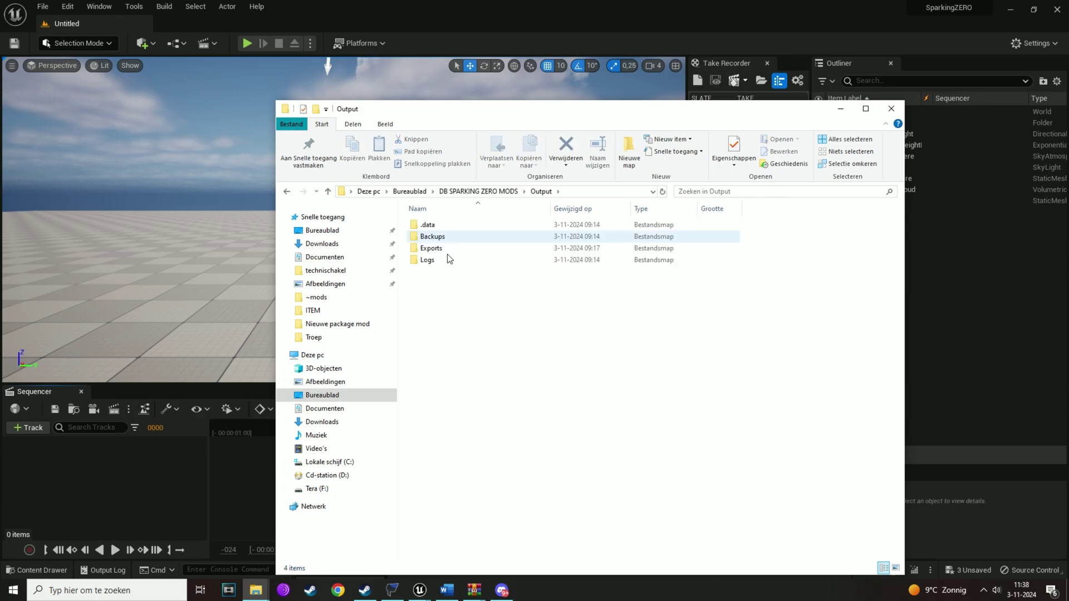
{"action": "double_click", "coordinate": [446, 248]}
{"action": "double_click", "coordinate": [457, 237]}
{"action": "double_click", "coordinate": [460, 225]}
{"action": "double_click", "coordinate": [461, 225]}
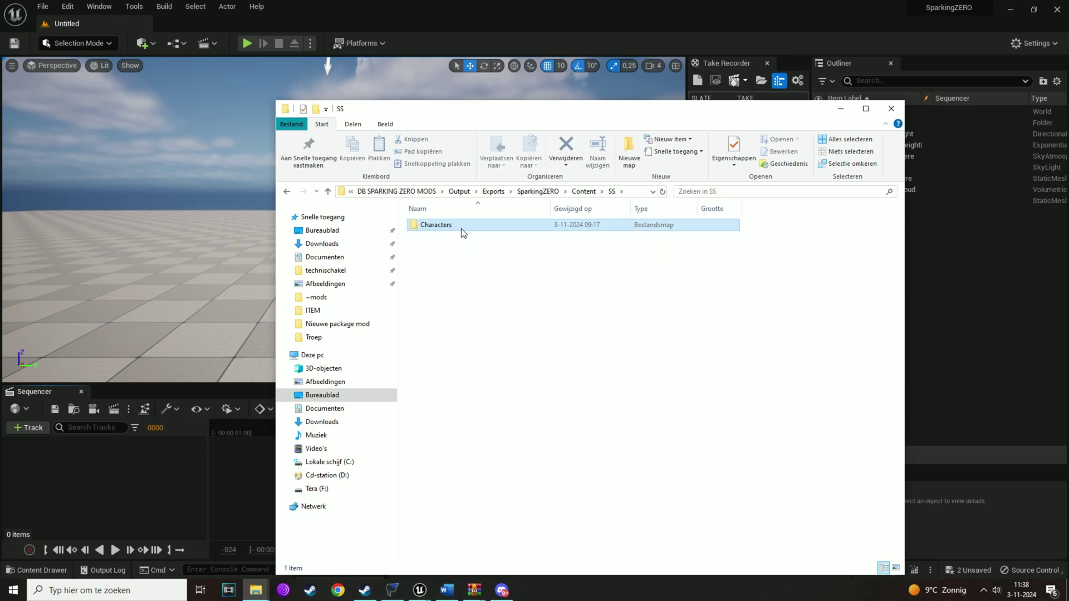
{"action": "double_click", "coordinate": [461, 227]}
{"action": "double_click", "coordinate": [457, 227]}
{"action": "double_click", "coordinate": [457, 225]}
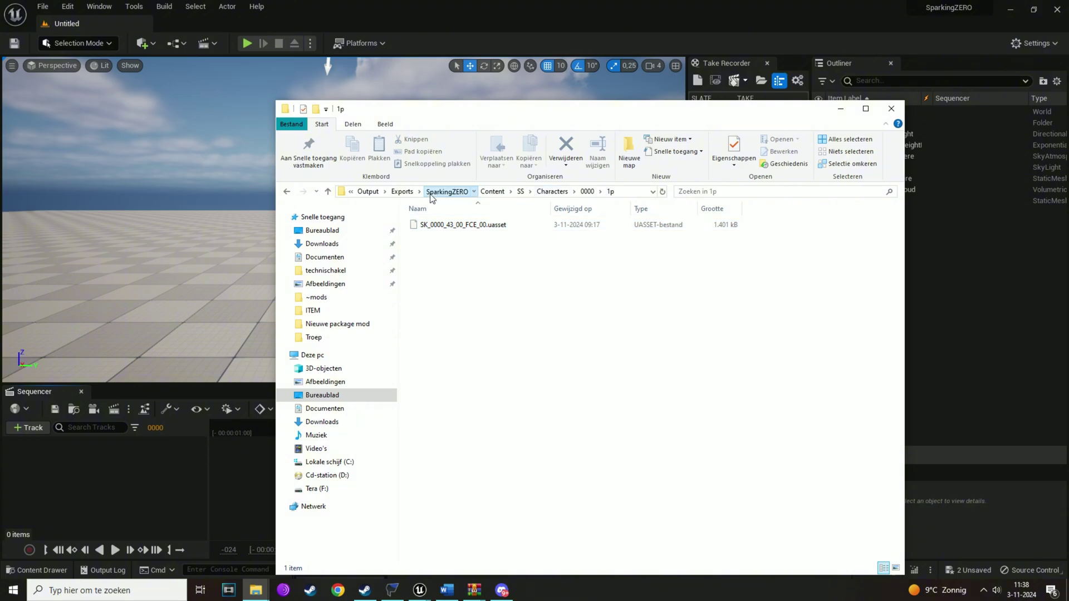
Open the exported Game/SS/Characters/Common/Textures folder and select the T_Eye_01 and T_Eye_02 textures
{"action": "left_click", "coordinate": [447, 192]}
{"action": "key", "text": "alt+Up"}
{"action": "double_click", "coordinate": [443, 226]}
{"action": "double_click", "coordinate": [445, 227]}
{"action": "double_click", "coordinate": [446, 229]}
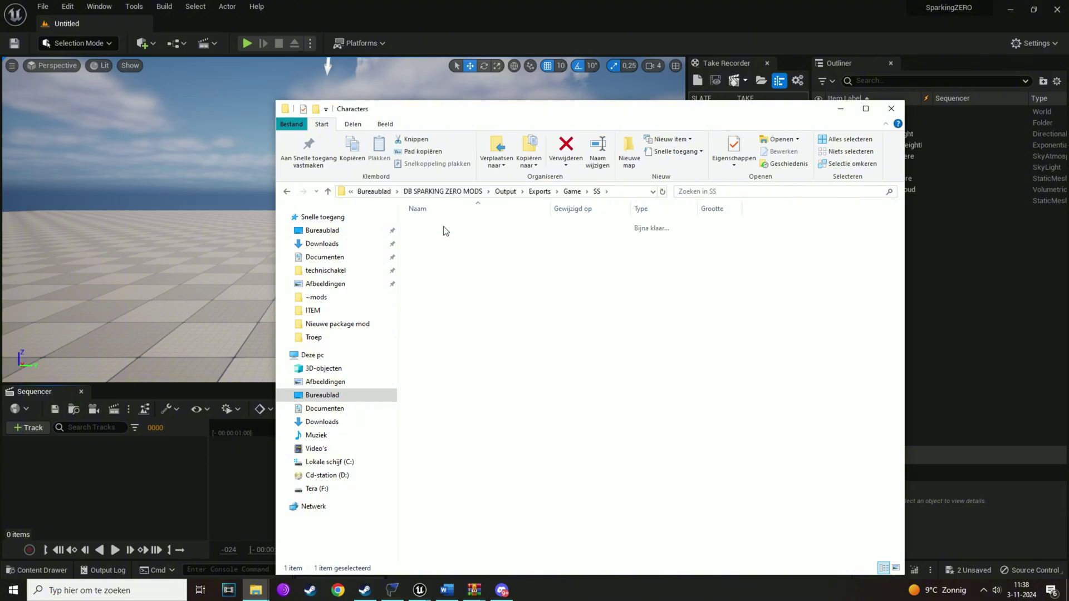
{"action": "double_click", "coordinate": [446, 229]}
{"action": "double_click", "coordinate": [443, 228]}
{"action": "double_click", "coordinate": [448, 240]}
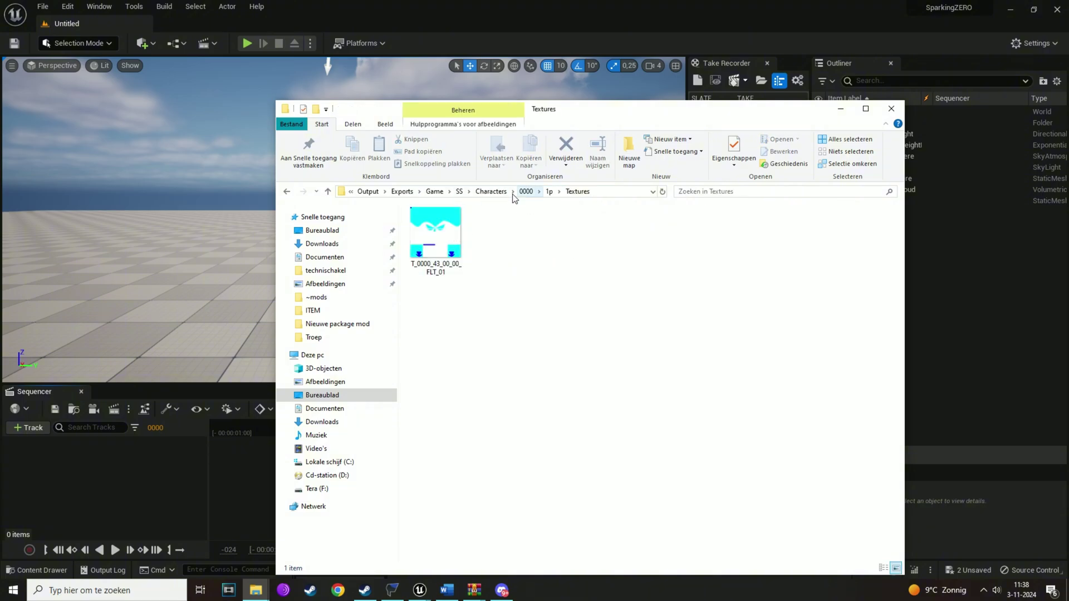
{"action": "left_click", "coordinate": [491, 191]}
{"action": "double_click", "coordinate": [440, 239]}
{"action": "double_click", "coordinate": [440, 240]}
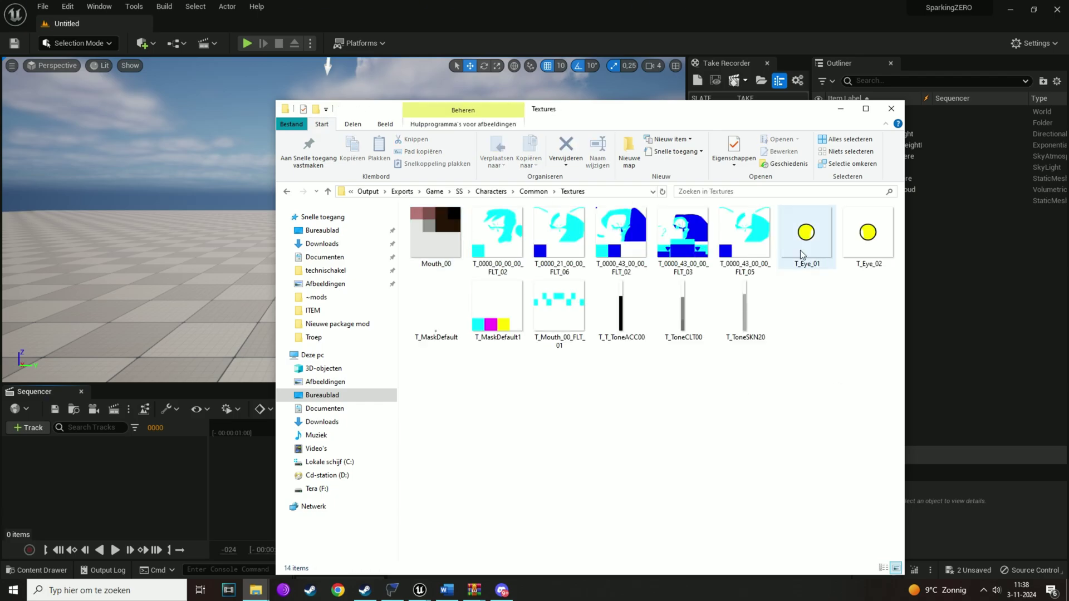
{"action": "left_click", "coordinate": [805, 234]}
{"action": "left_click", "coordinate": [867, 234], "text": "ctrl"}
Open photopea.com in Chrome and load the T_Eye_02 texture from the exported Common/Textures folder into it
{"action": "left_click", "coordinate": [338, 591]}
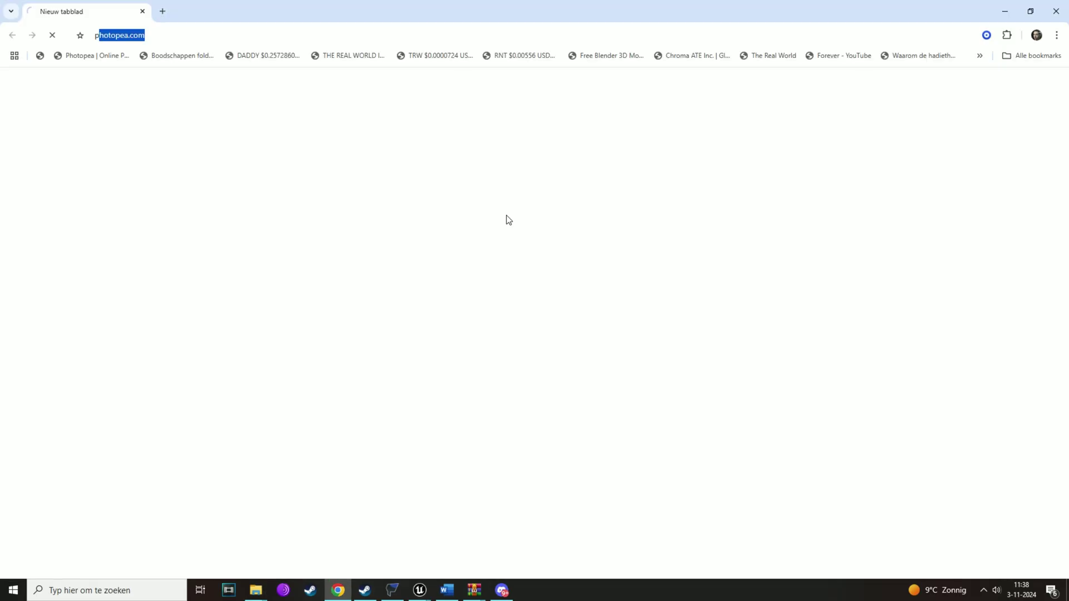
{"action": "key", "text": "Return"}
{"action": "mouse_move", "coordinate": [256, 589]}
{"action": "left_click", "coordinate": [270, 572]}
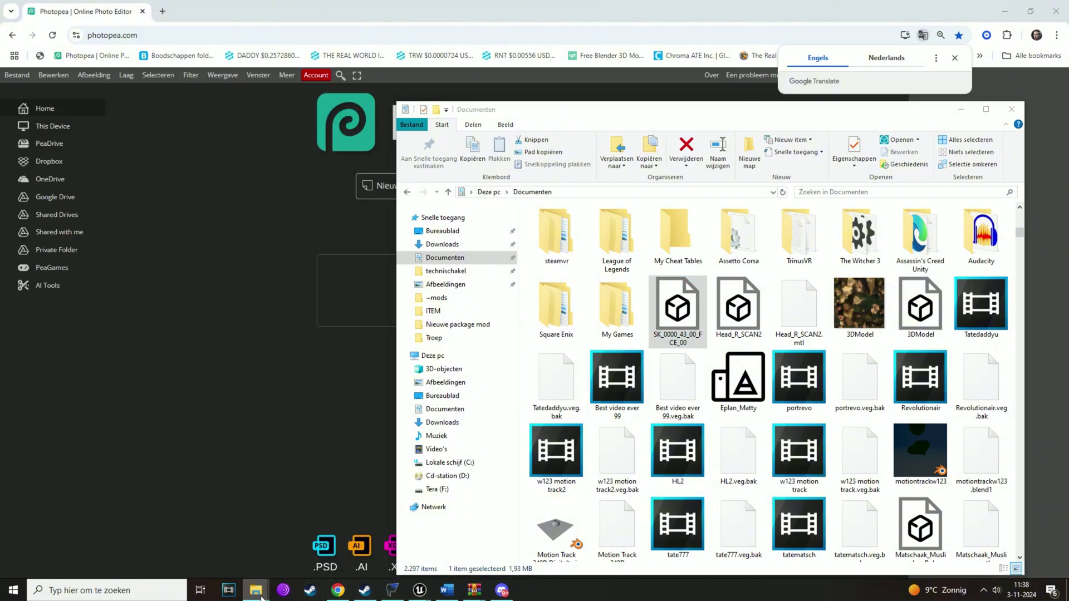
{"action": "left_click", "coordinate": [226, 551]}
{"action": "left_click", "coordinate": [805, 236], "text": "ctrl"}
{"action": "left_click", "coordinate": [806, 236]}
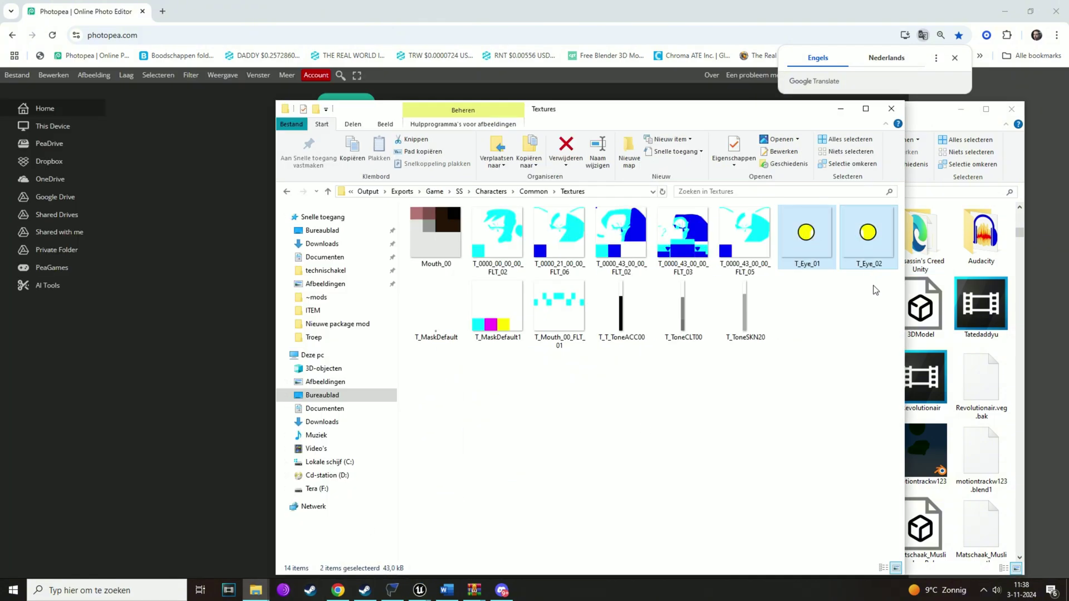
{"action": "left_click", "coordinate": [868, 236]}
{"action": "left_click_drag", "start_coordinate": [868, 236], "coordinate": [249, 258]}
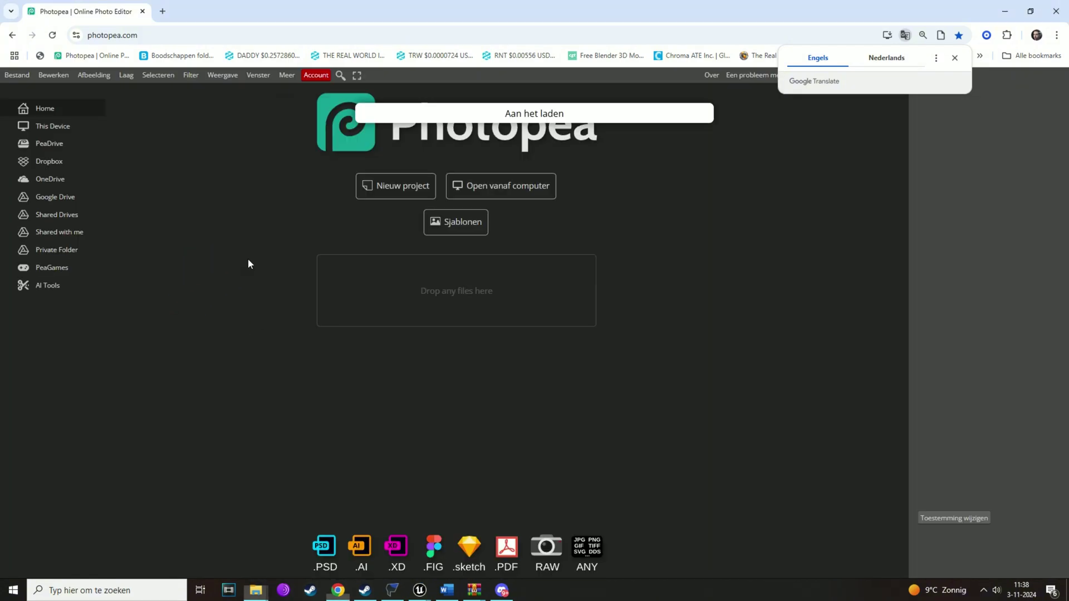
Place the 3DModel image from Documents as a layer over the T_Eye_02 texture in Photopea
{"action": "mouse_move", "coordinate": [261, 583]}
{"action": "left_click", "coordinate": [233, 570]}
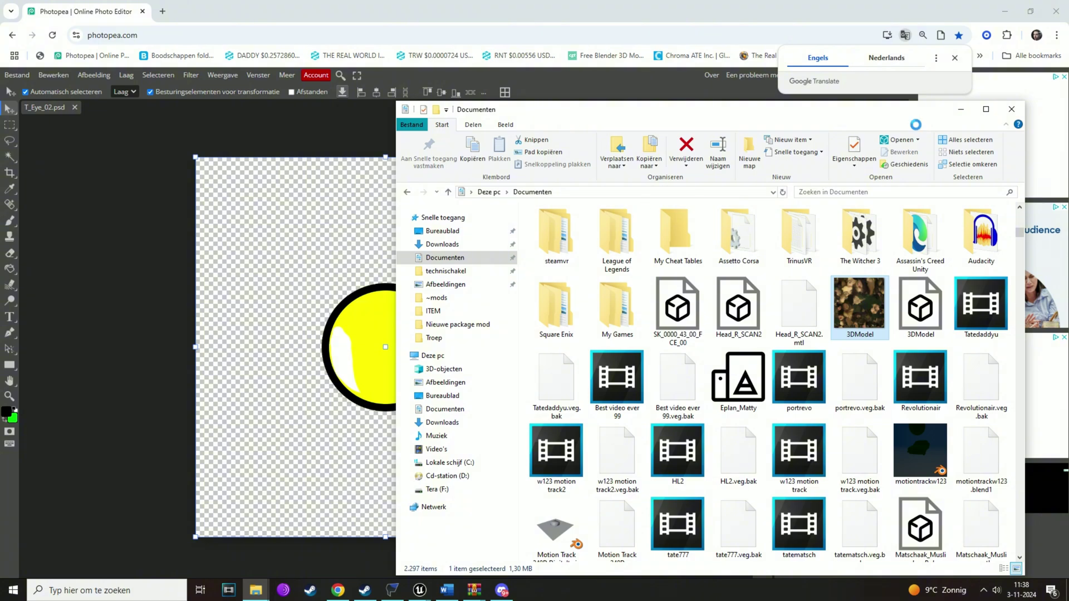
{"action": "left_click", "coordinate": [384, 348]}
{"action": "left_click", "coordinate": [256, 591]}
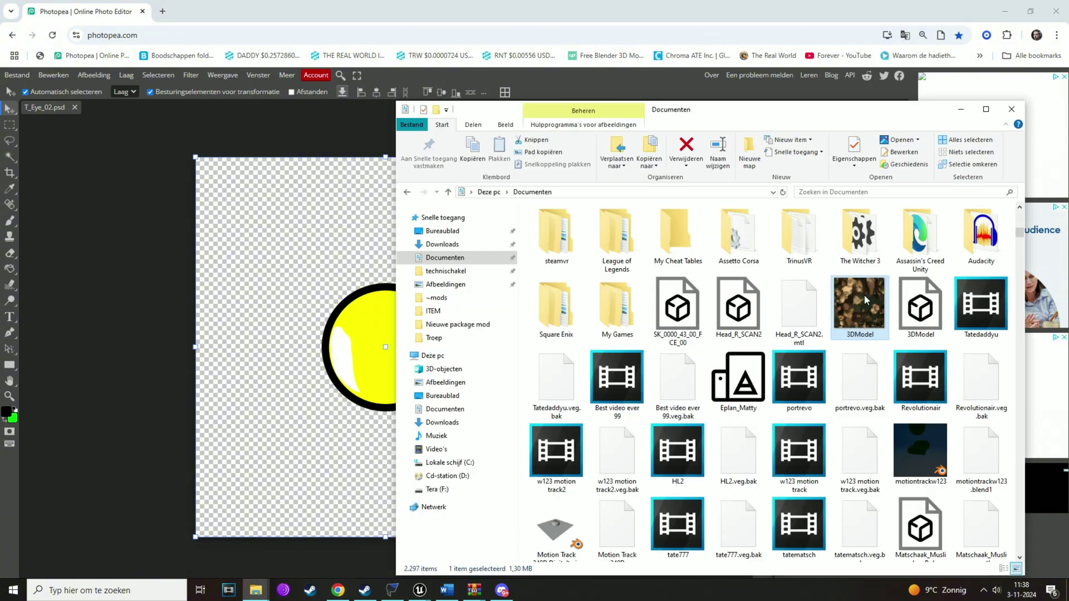
{"action": "left_click_drag", "start_coordinate": [864, 299], "coordinate": [328, 324]}
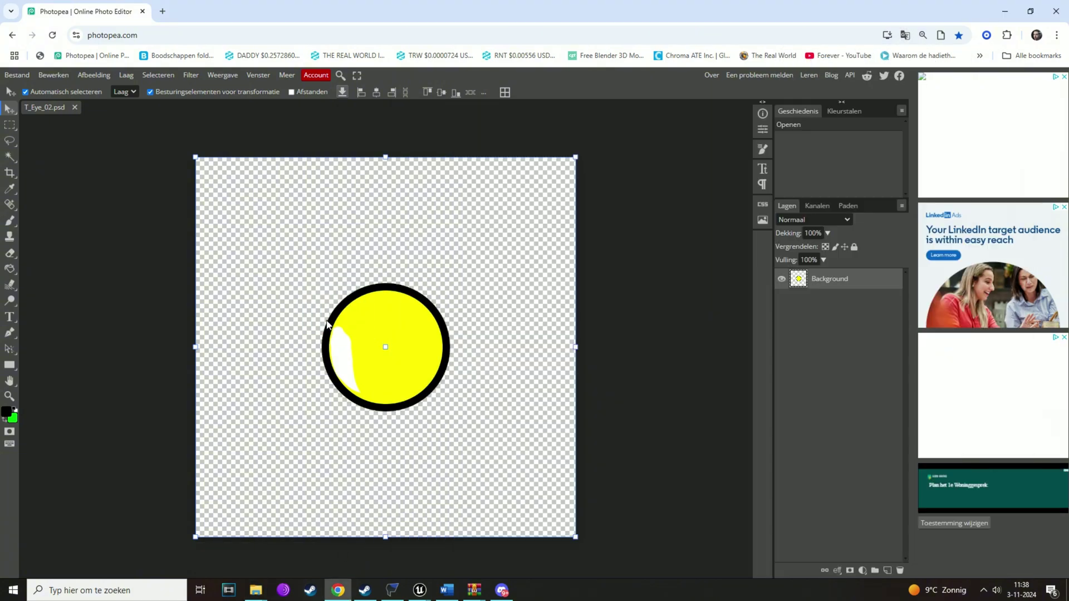
Check the file type of the 3DModel image in its file properties before choosing an export format
{"action": "left_click", "coordinate": [17, 75]}
{"action": "mouse_move", "coordinate": [61, 220]}
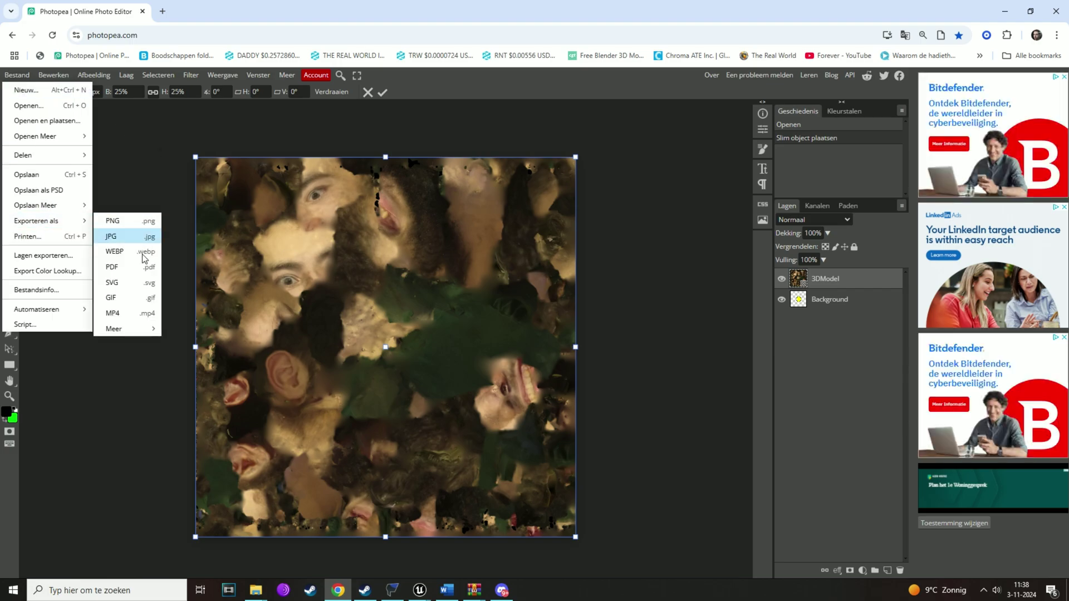
{"action": "left_click", "coordinate": [256, 590]}
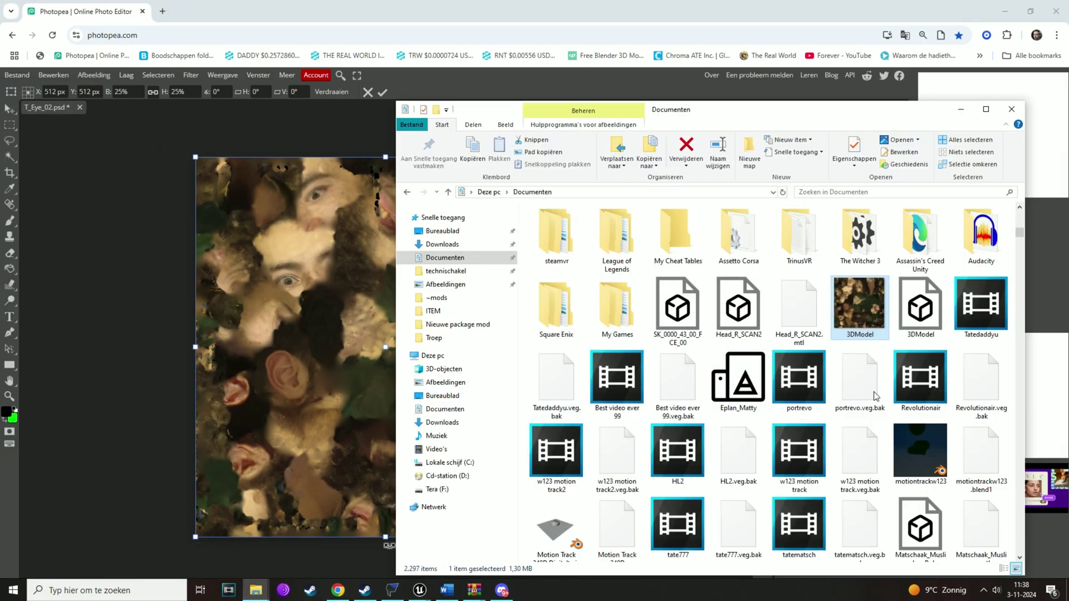
{"action": "right_click", "coordinate": [871, 319]}
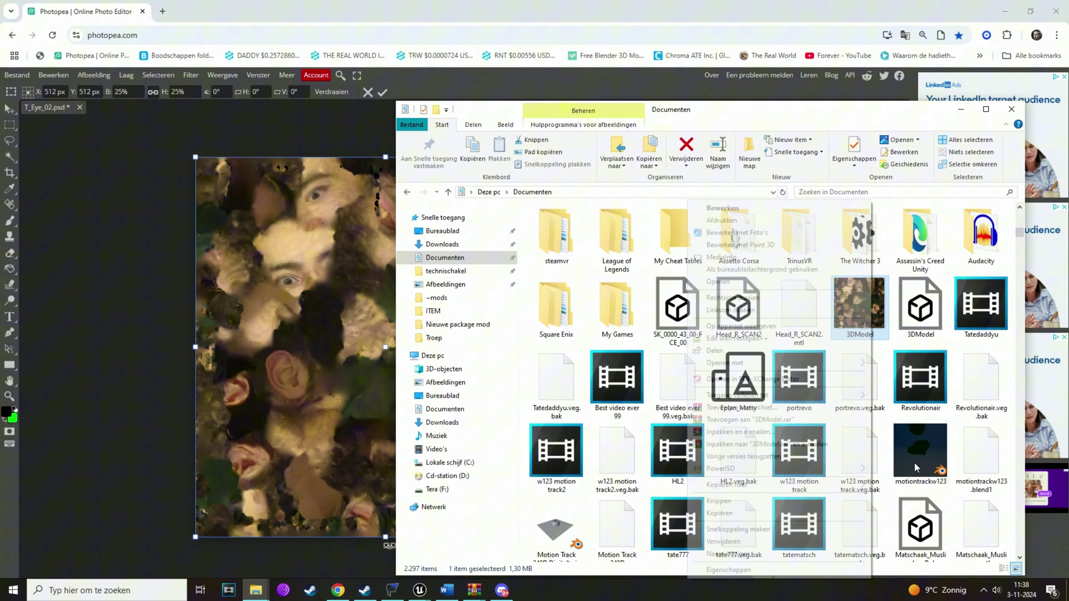
{"action": "left_click", "coordinate": [729, 570]}
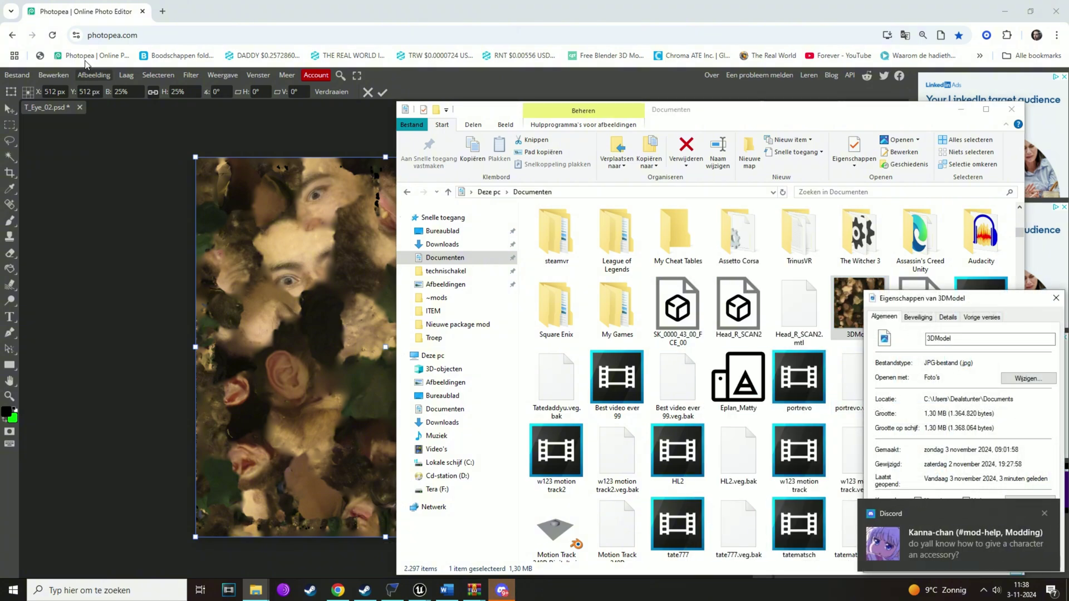
Export the composited texture from Photopea as T_Eye_02 in JPG format at 1024 × 1024 px and 90% quality
{"action": "left_click", "coordinate": [16, 75]}
{"action": "mouse_move", "coordinate": [47, 226]}
{"action": "left_click", "coordinate": [111, 237]}
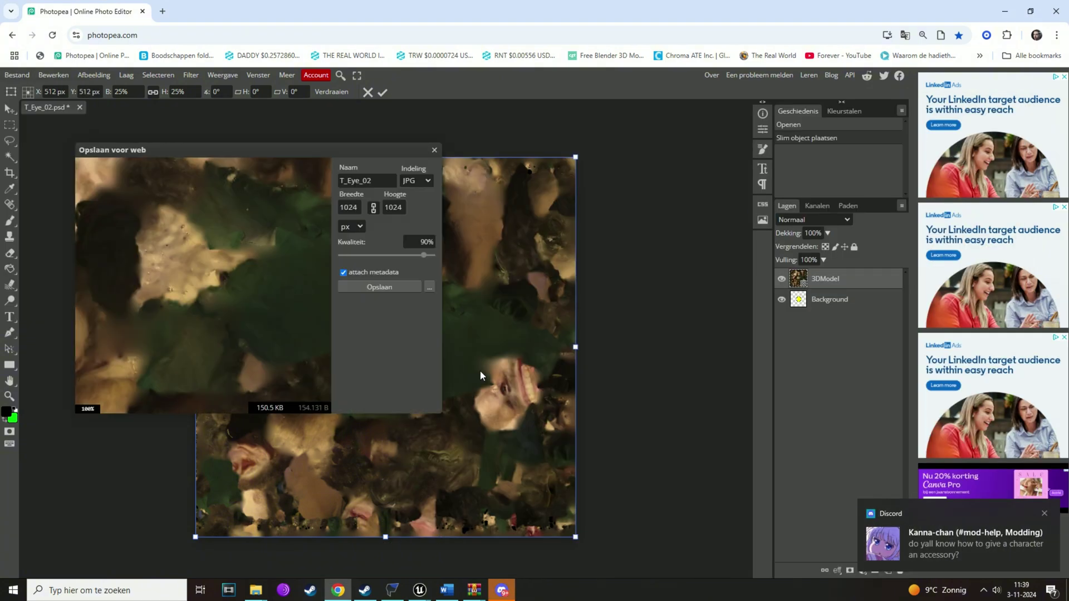
{"action": "left_click", "coordinate": [386, 285]}
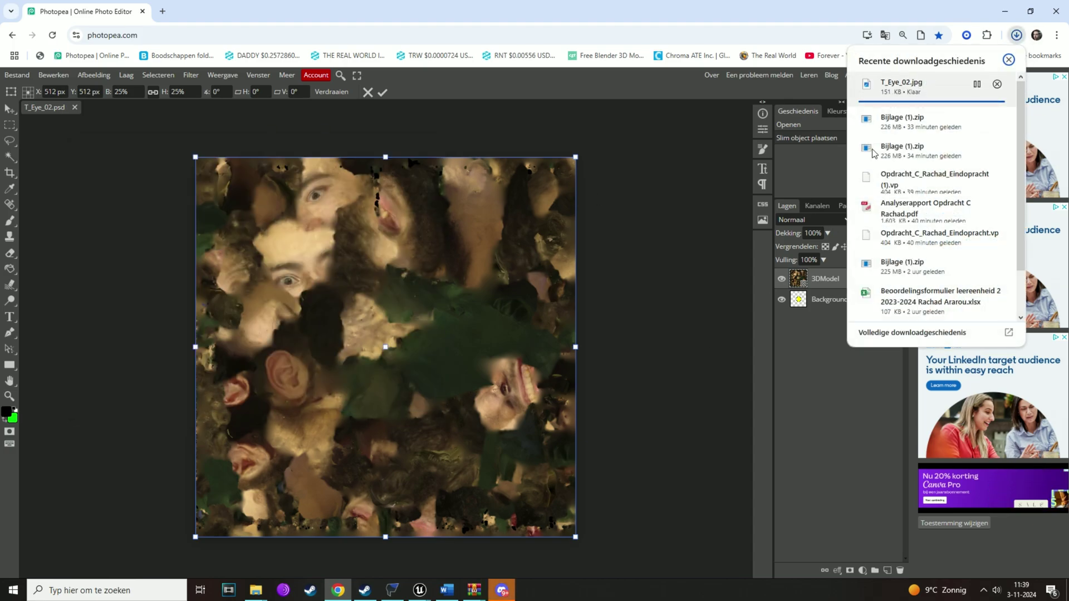
Switch to the SparkingZERO project in Unreal Engine and import T_Eye_02 from Downloads into the Textures folder of 1p
{"action": "left_click", "coordinate": [420, 589]}
{"action": "left_click", "coordinate": [424, 570]}
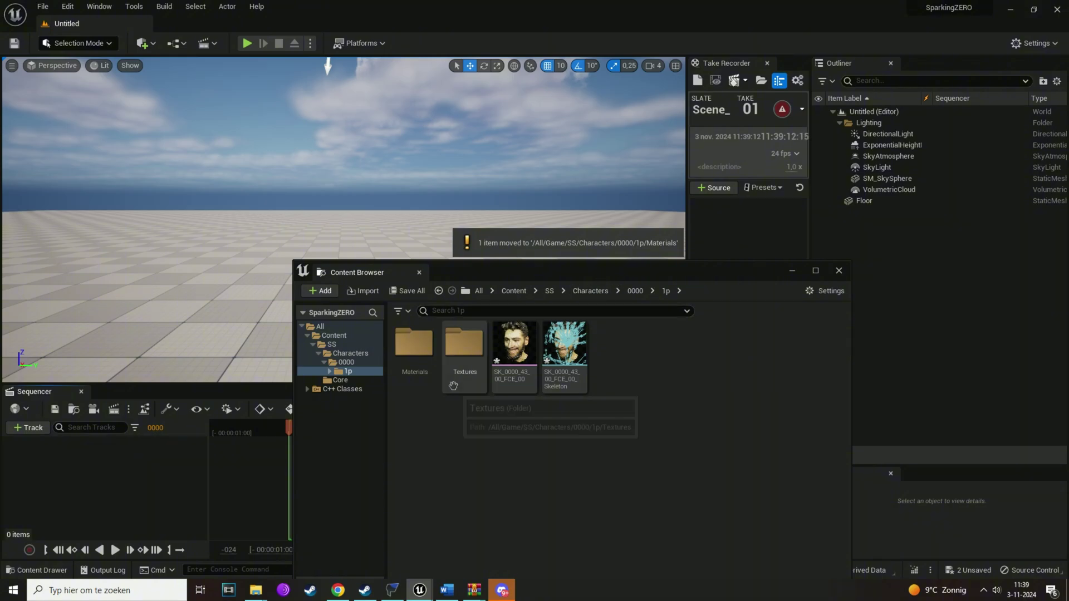
{"action": "double_click", "coordinate": [461, 352]}
{"action": "left_click", "coordinate": [256, 590]}
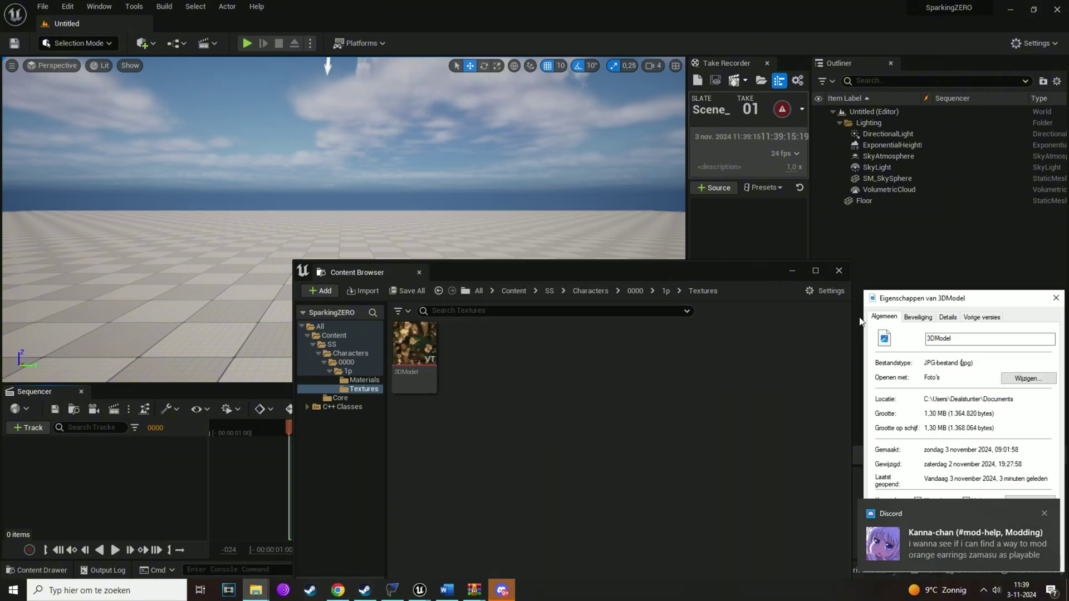
{"action": "left_click", "coordinate": [257, 590]}
{"action": "left_click_drag", "start_coordinate": [818, 106], "coordinate": [949, 124]}
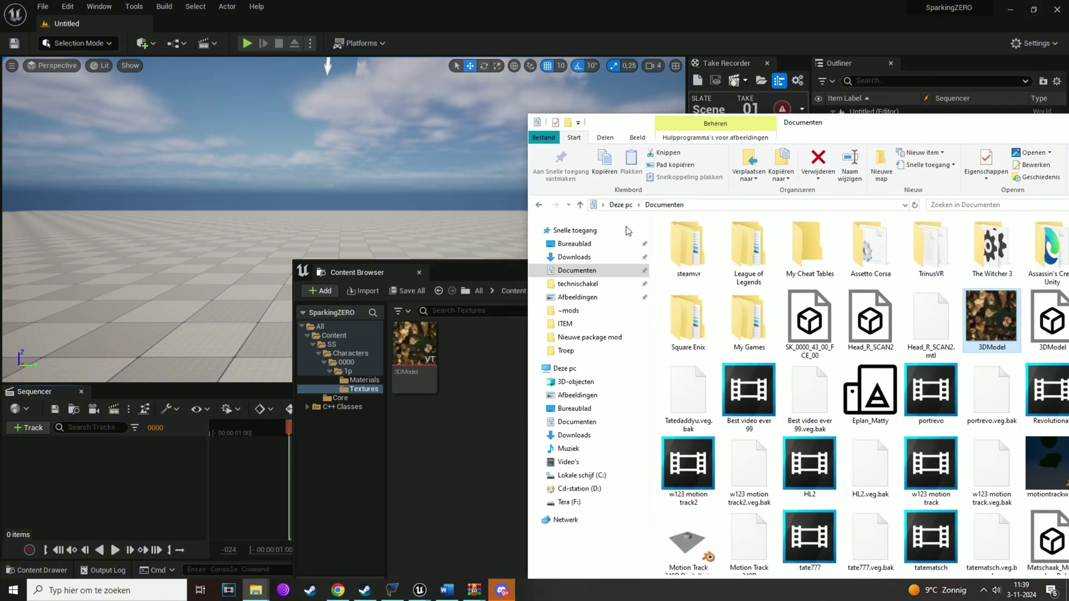
{"action": "left_click", "coordinate": [574, 257]}
{"action": "left_click_drag", "start_coordinate": [698, 260], "coordinate": [484, 393]}
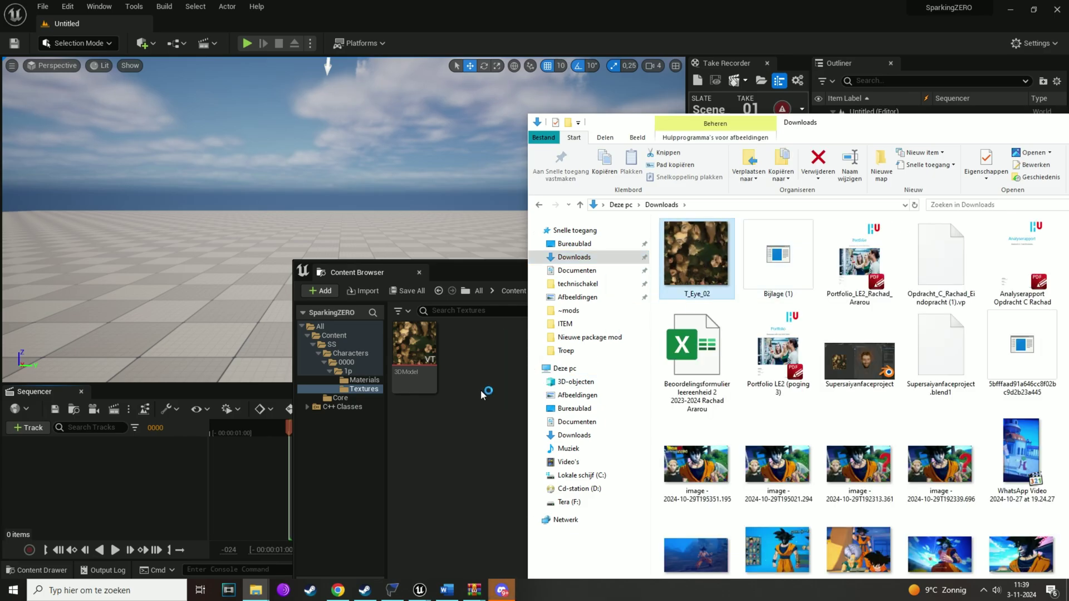
{"action": "left_click_drag", "start_coordinate": [690, 276], "coordinate": [449, 474]}
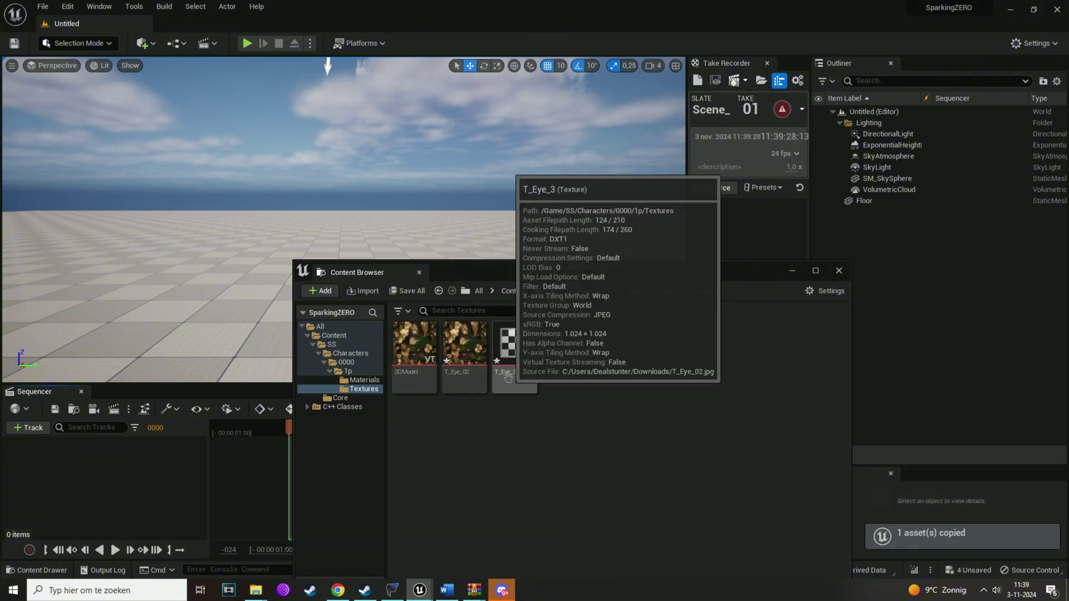
Rename the duplicate of the T_Eye_02 texture as T_Eye_01
{"action": "double_click", "coordinate": [465, 344]}
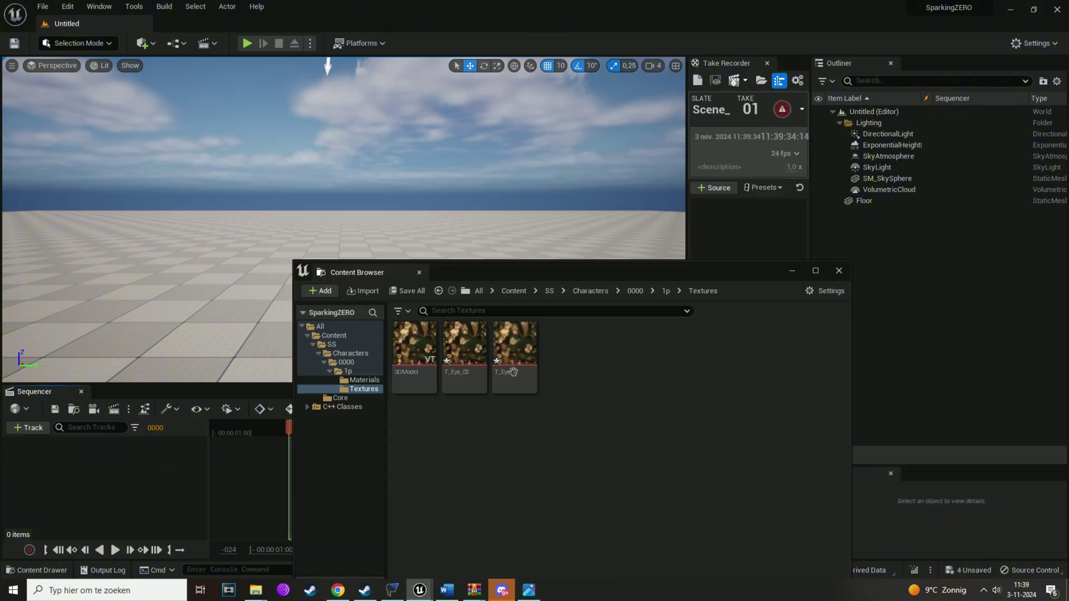
{"action": "left_click", "coordinate": [514, 356]}
{"action": "left_click", "coordinate": [521, 374]}
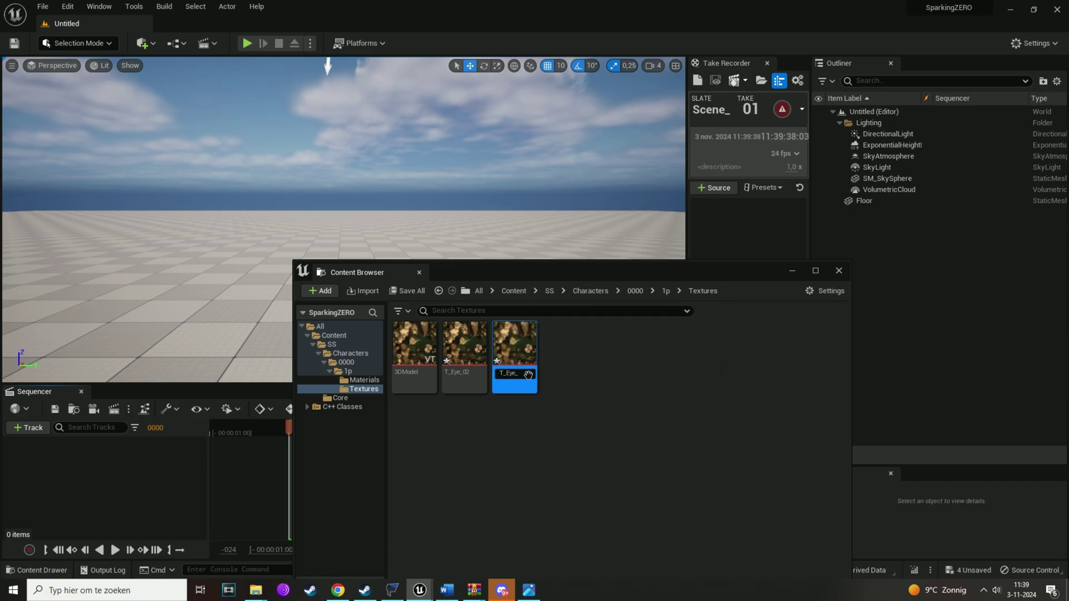
{"action": "type", "text": "1"}
{"action": "key", "text": "Return"}
{"action": "left_click", "coordinate": [554, 431]}
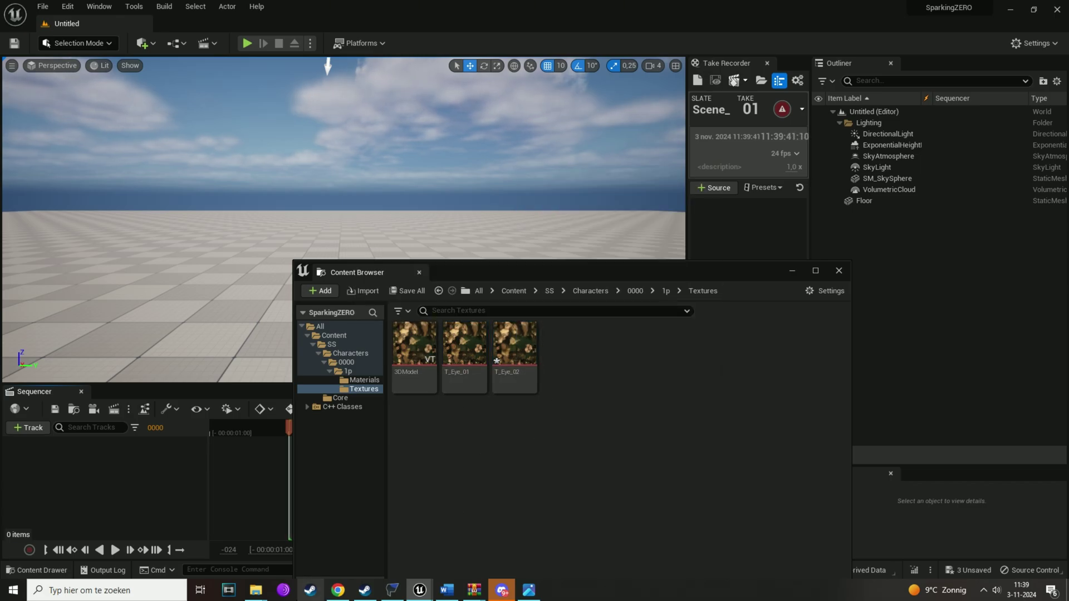
Compare the texture names with the original T_Eye_01 and T_Eye_02 in the exported Common/Textures folder, and close that folder window
{"action": "mouse_move", "coordinate": [262, 581]}
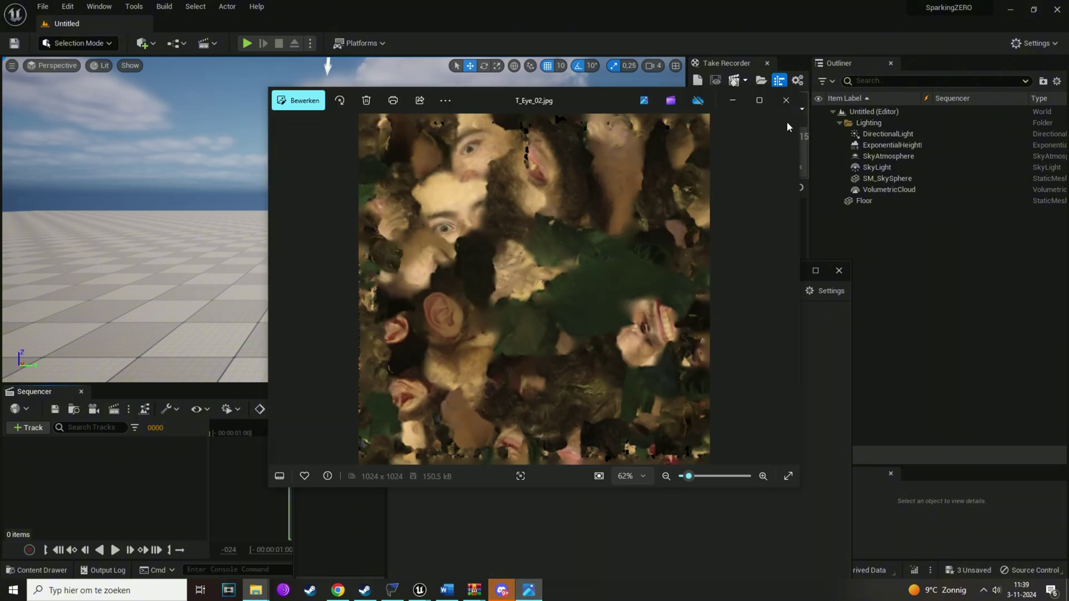
{"action": "left_click", "coordinate": [253, 570]}
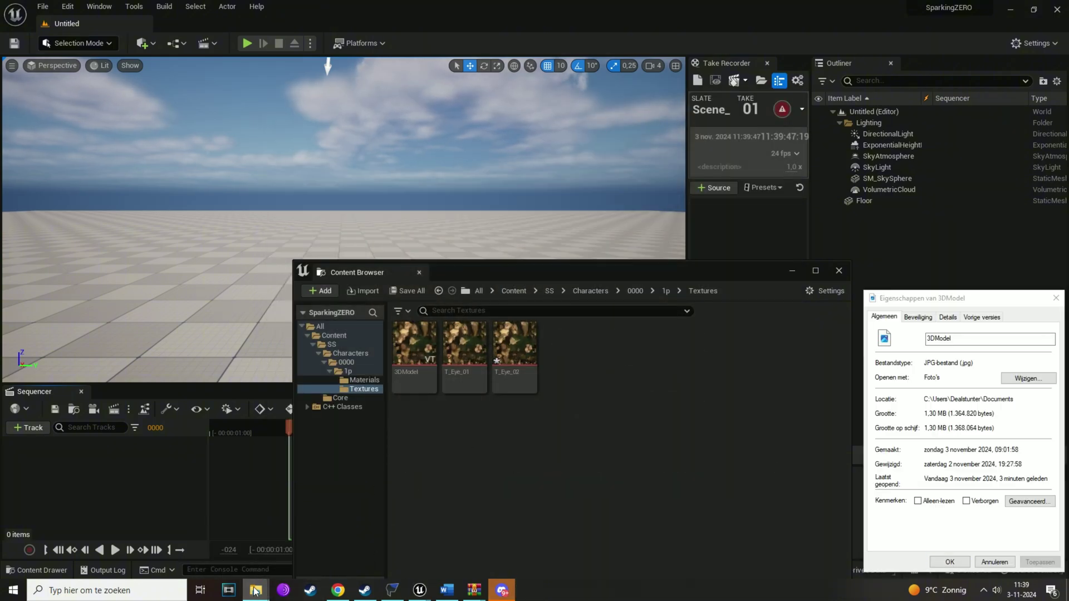
{"action": "left_click", "coordinate": [253, 555]}
{"action": "left_click", "coordinate": [245, 535]}
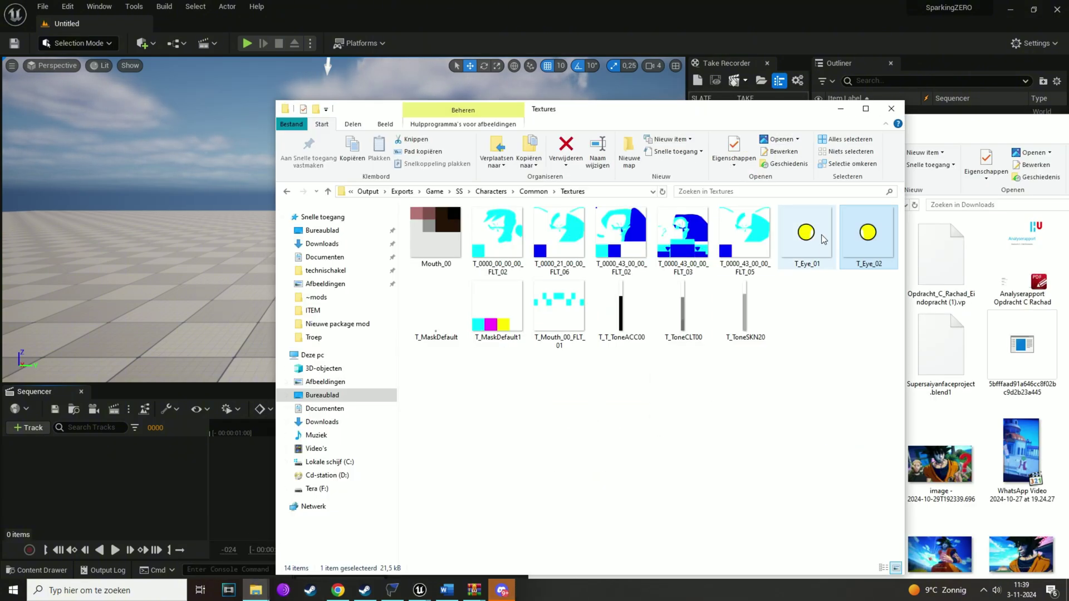
{"action": "left_click", "coordinate": [824, 239]}
{"action": "left_click", "coordinate": [867, 239]}
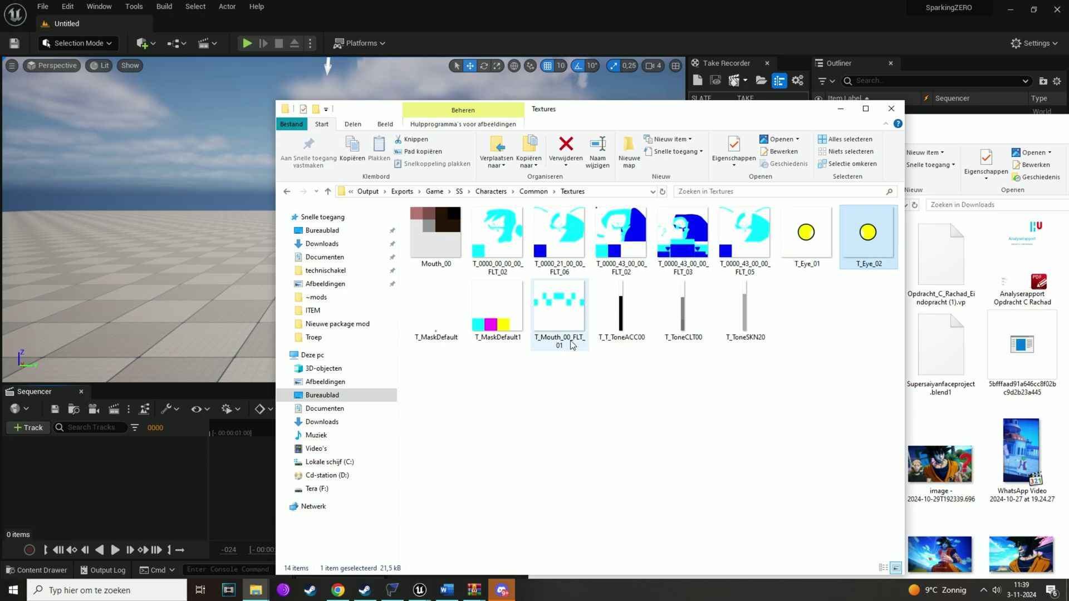
{"action": "left_click", "coordinate": [893, 109]}
{"action": "left_click_drag", "start_coordinate": [724, 106], "coordinate": [445, 172]}
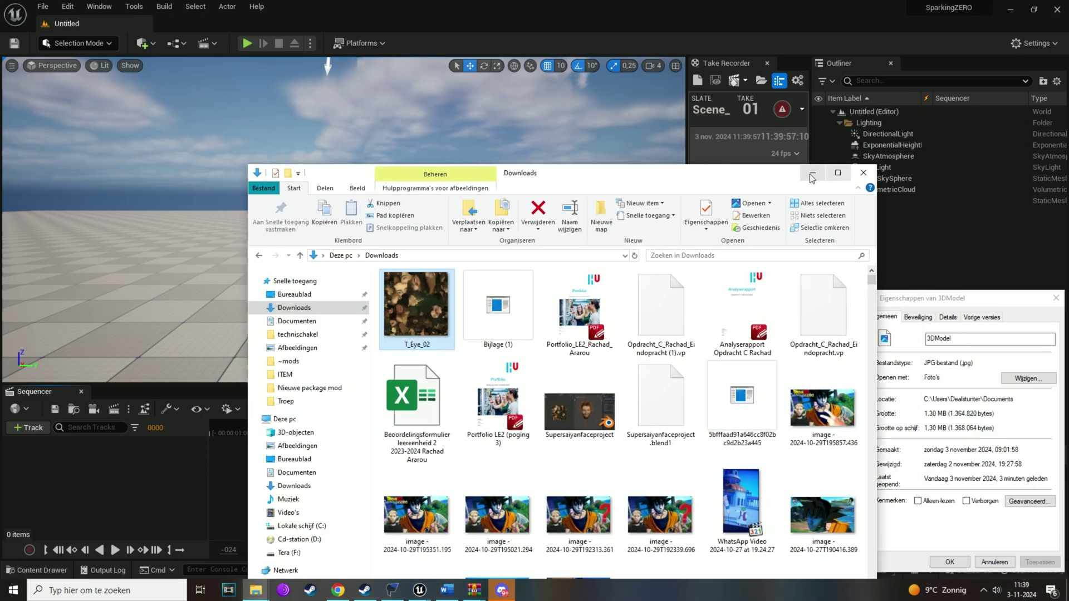
Set the Downloads window aside and delete the duplicated T_Eye_01 texture from the Textures folder of 1p
{"action": "left_click", "coordinate": [831, 174]}
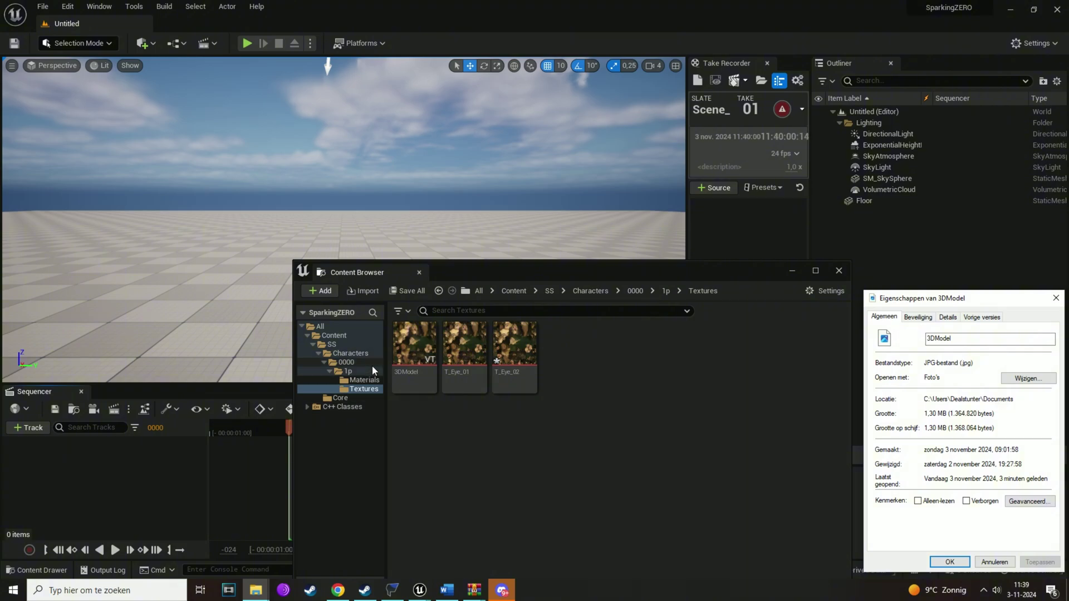
{"action": "mouse_move", "coordinate": [423, 349]}
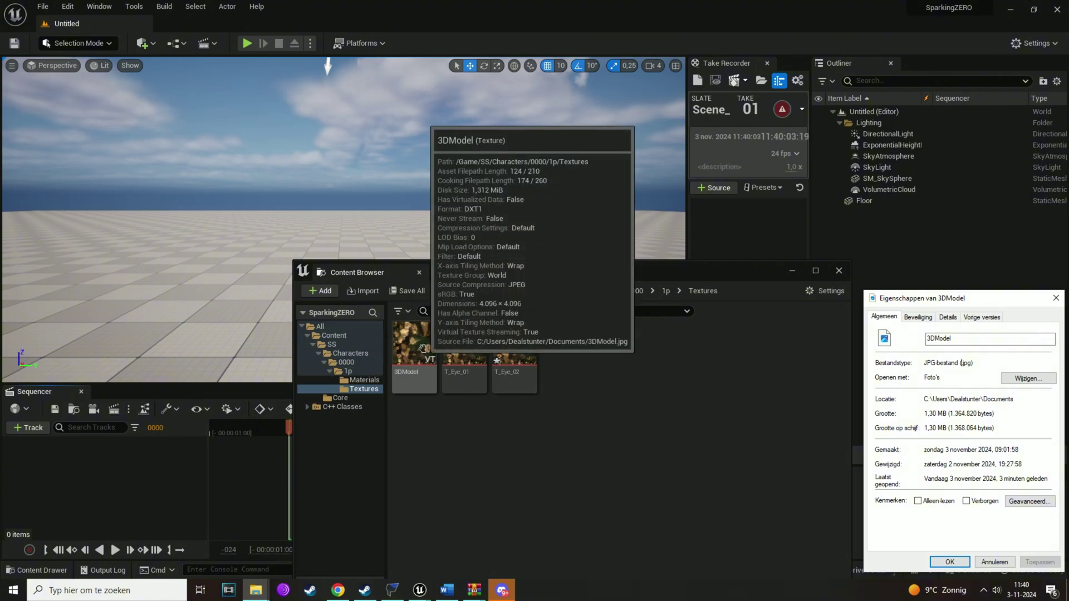
{"action": "left_click", "coordinate": [464, 357]}
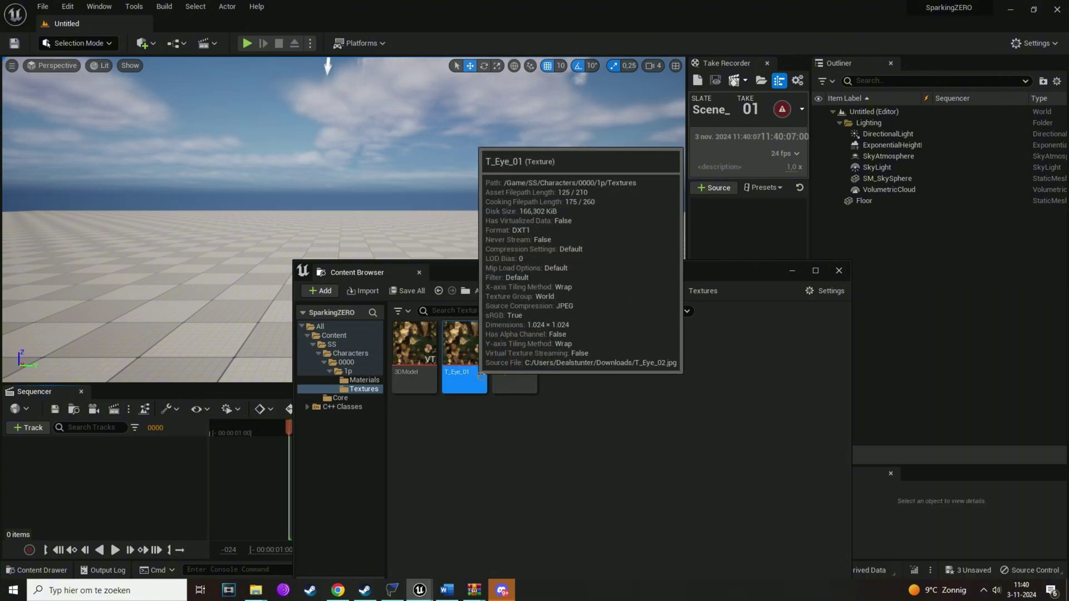
{"action": "left_click", "coordinate": [465, 373]}
{"action": "key", "text": "Escape"}
{"action": "key", "text": "Delete"}
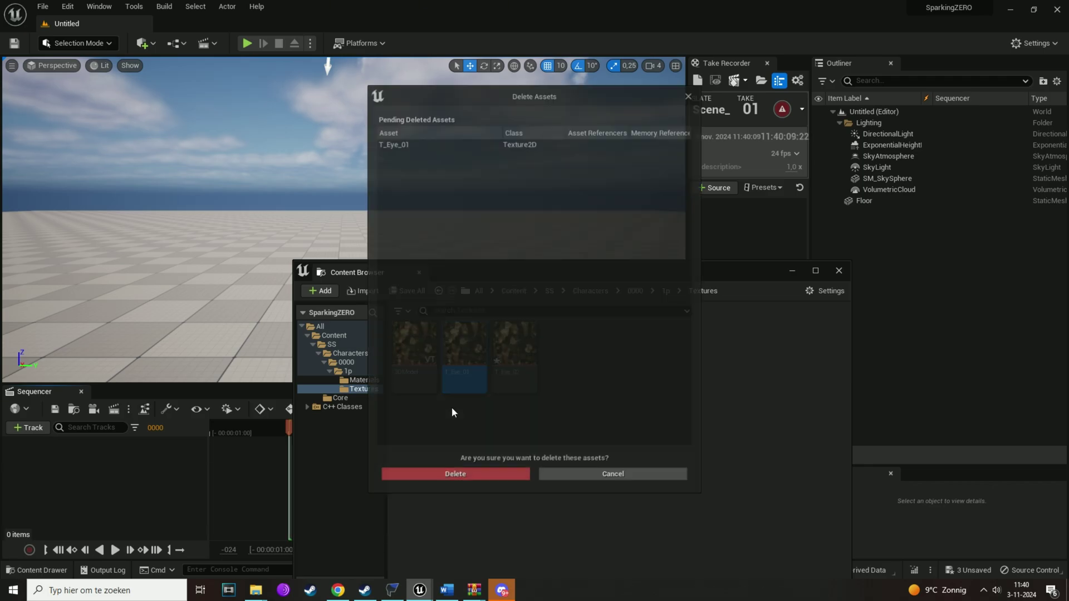
{"action": "left_click", "coordinate": [473, 472]}
Rename the 3DModel texture as T_Eye_01 and go to the project's Content folder
{"action": "left_click", "coordinate": [415, 370]}
{"action": "key", "text": "F2"}
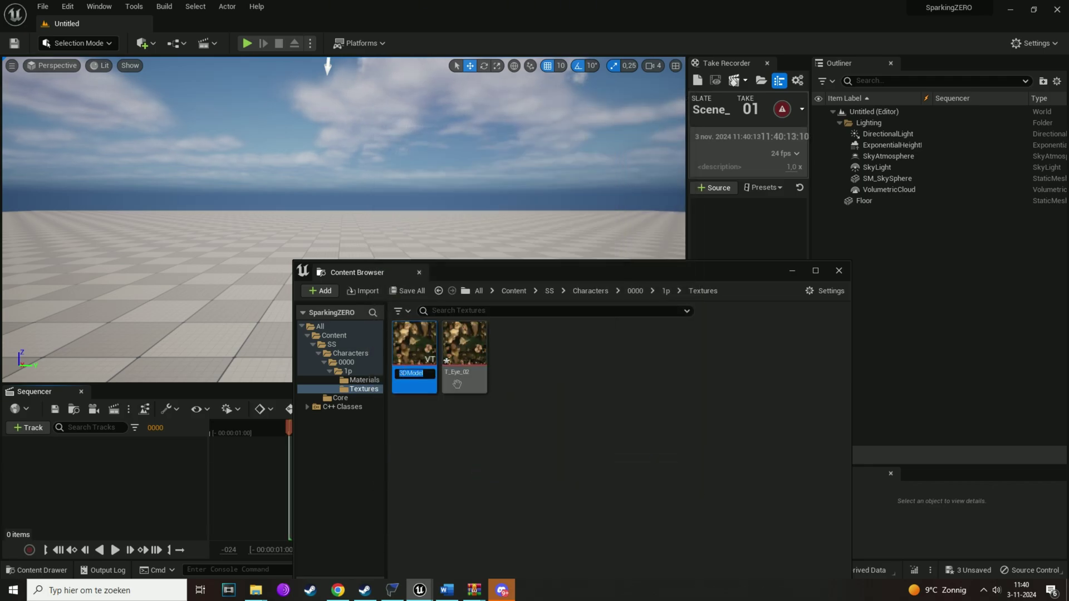
{"action": "key", "text": "Return"}
{"action": "left_click", "coordinate": [534, 438]}
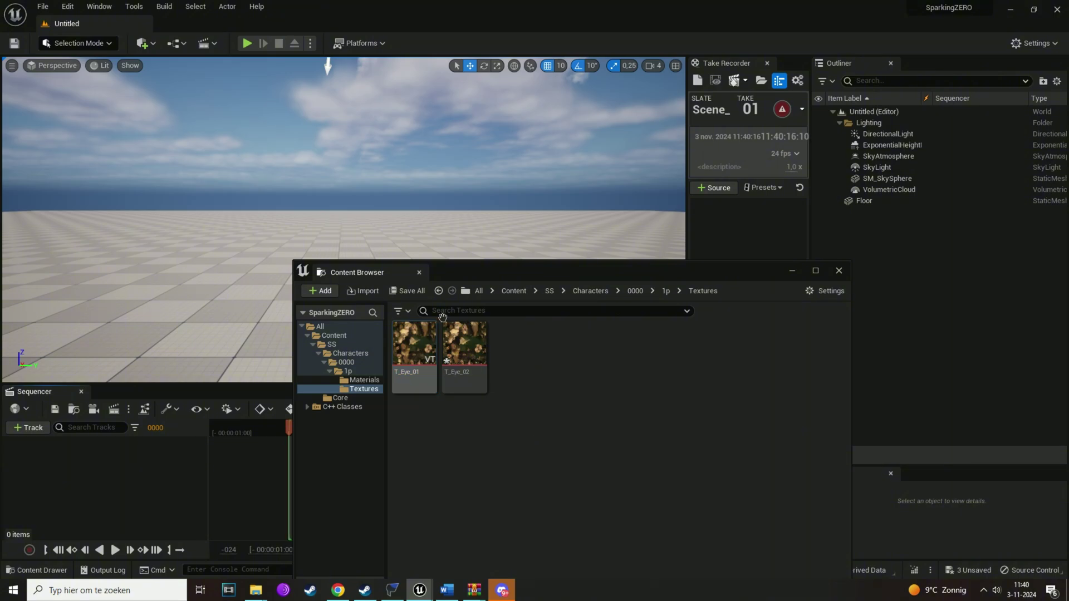
{"action": "mouse_move", "coordinate": [430, 359]}
{"action": "left_click", "coordinate": [334, 335]}
{"action": "right_click", "coordinate": [521, 345]}
{"action": "mouse_move", "coordinate": [632, 344]}
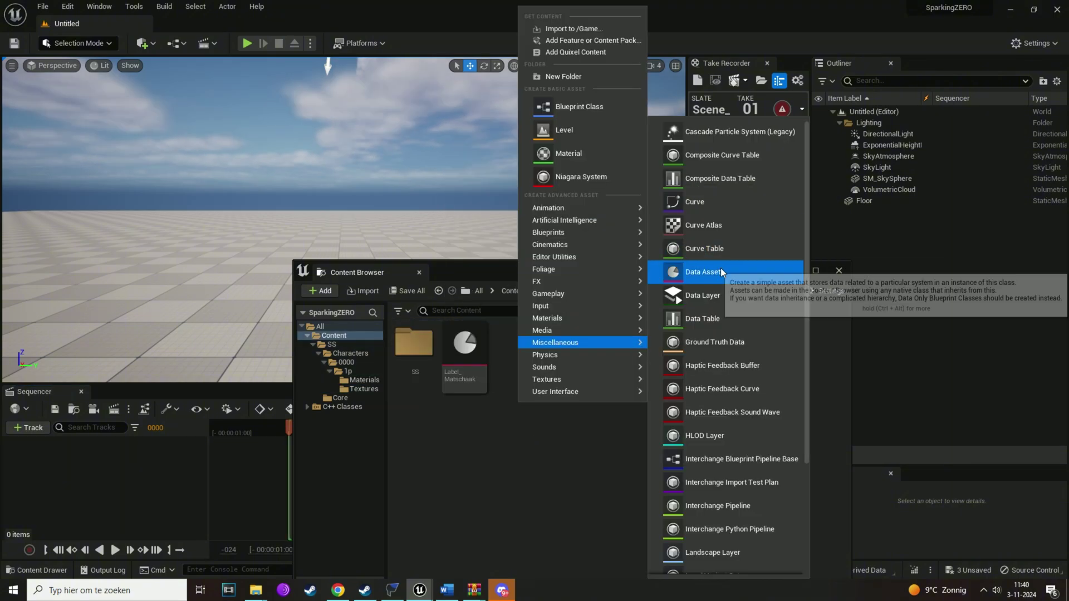
{"action": "left_click", "coordinate": [494, 415]}
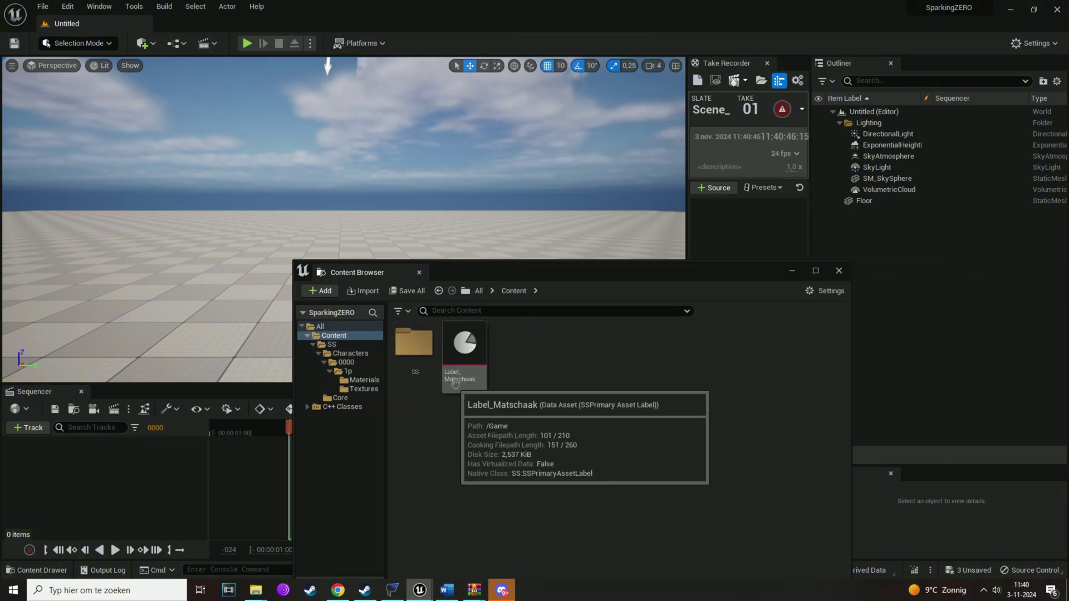
Open the Label_Matschaak data asset and set its Chunk ID to 116
{"action": "double_click", "coordinate": [452, 368]}
{"action": "left_click", "coordinate": [436, 144]}
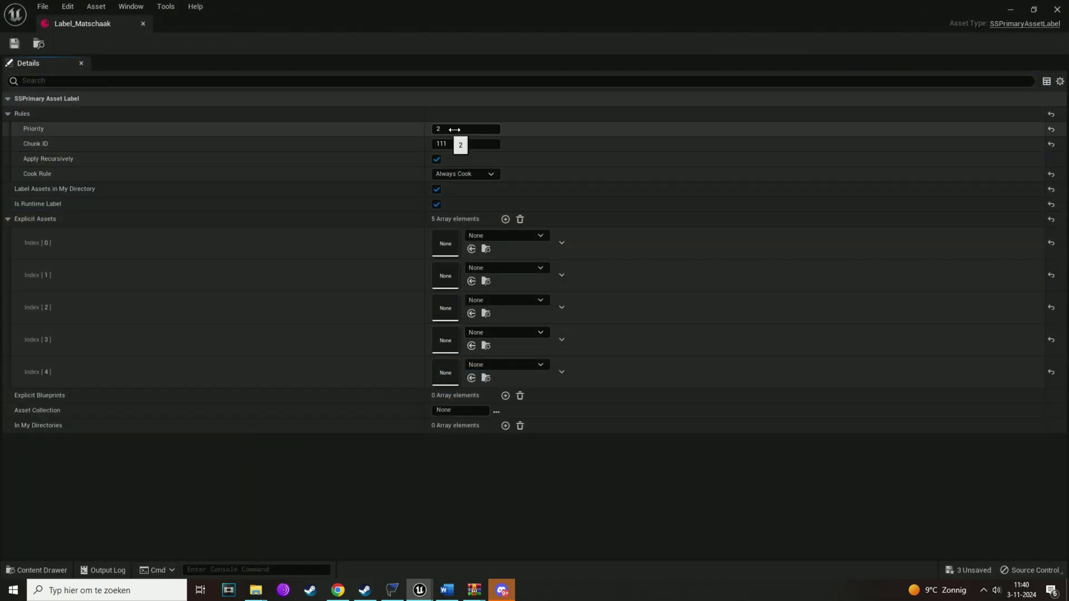
{"action": "key", "text": "shift+Tab"}
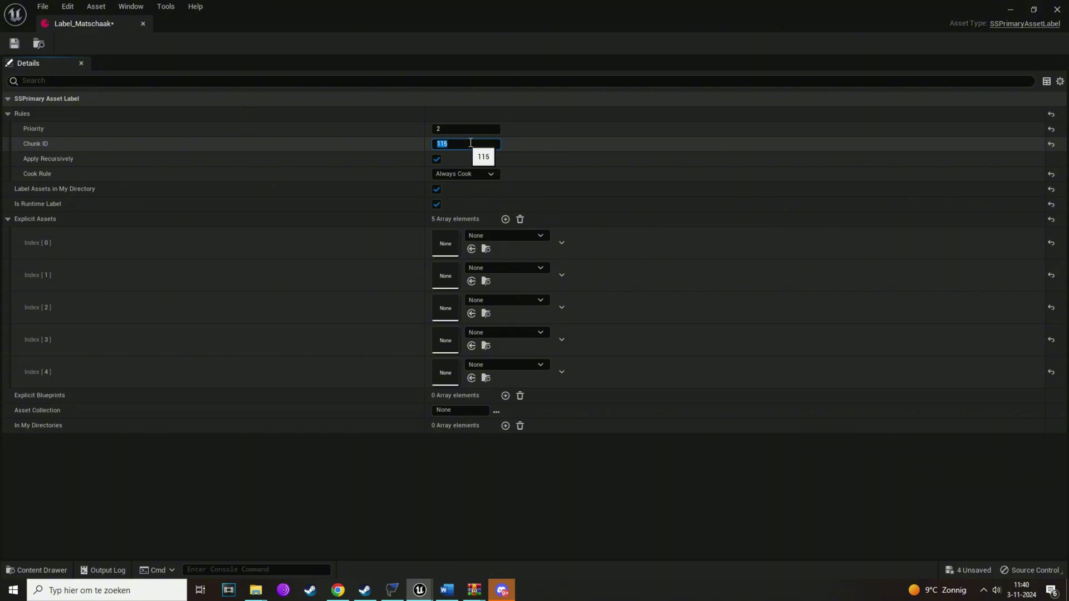
{"action": "left_click", "coordinate": [473, 145]}
{"action": "type", "text": "6"}
{"action": "key", "text": "Return"}
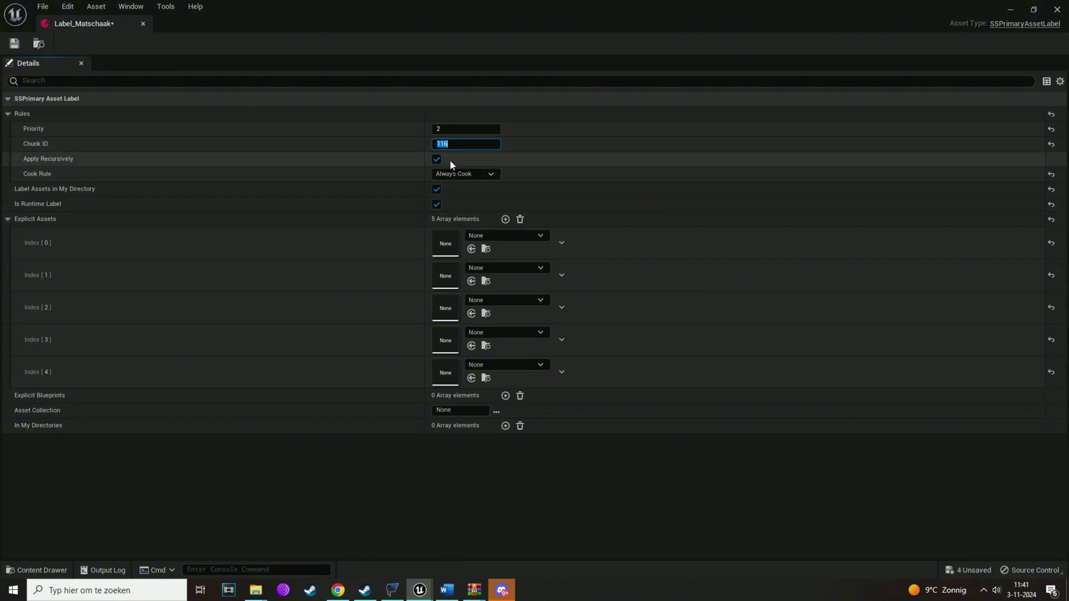
Assign the SK_0000_43_00_FCE_00 mesh from the 1p folder to index 0 of the label's Explicit Assets
{"action": "left_click", "coordinate": [484, 236]}
{"action": "left_click", "coordinate": [486, 249]}
{"action": "left_click", "coordinate": [486, 249]}
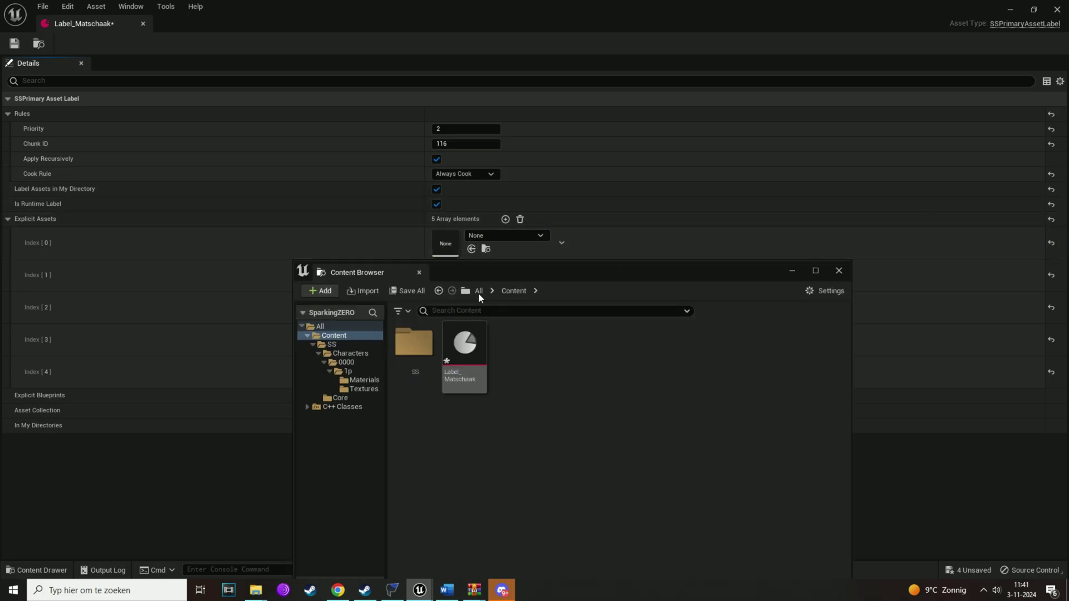
{"action": "left_click", "coordinate": [348, 371]}
{"action": "left_click_drag", "start_coordinate": [515, 343], "coordinate": [446, 242]}
{"action": "left_click_drag", "start_coordinate": [546, 274], "coordinate": [491, 376]}
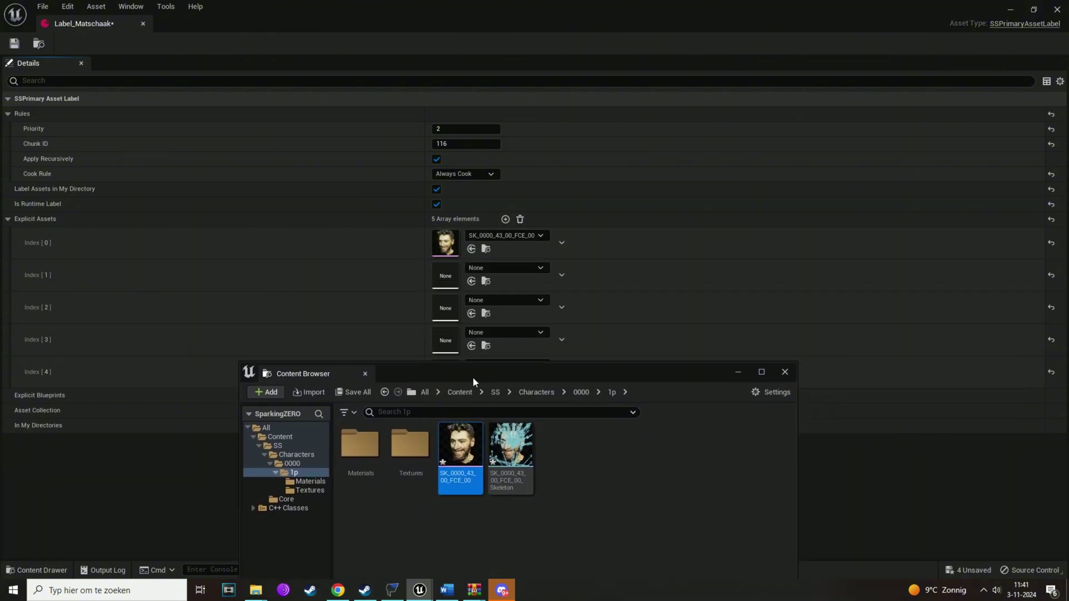
Fill Explicit Assets 1 to 3 with MI_0000_43_00_EYE001, T_Eye_01 and T_Eye_02, and delete the unused element at index 4
{"action": "double_click", "coordinate": [360, 444]}
{"action": "left_click_drag", "start_coordinate": [361, 445], "coordinate": [445, 276]}
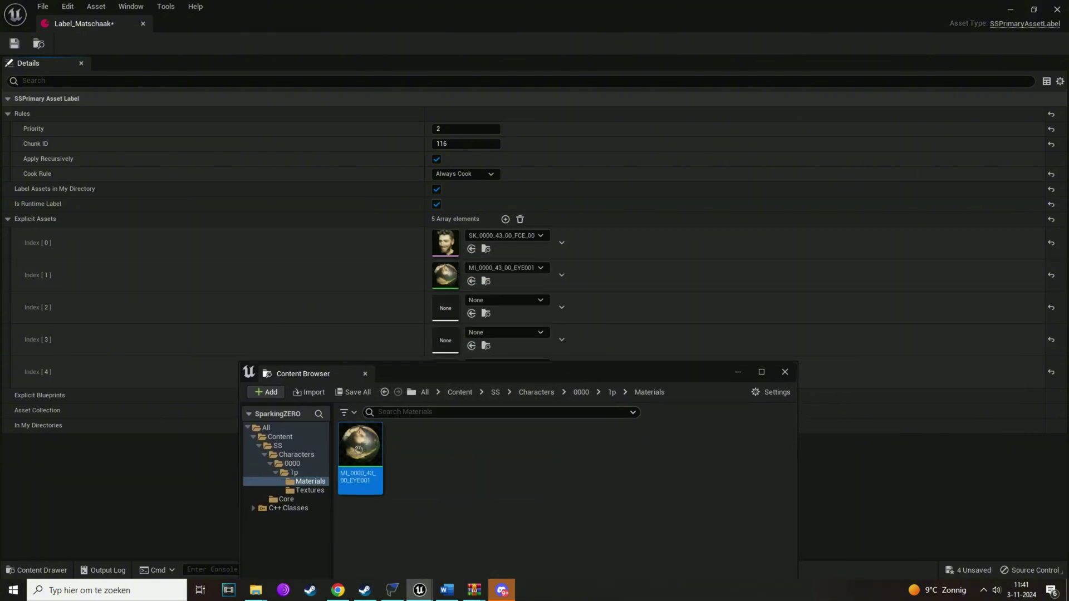
{"action": "left_click", "coordinate": [310, 490]}
{"action": "left_click_drag", "start_coordinate": [360, 445], "coordinate": [446, 308]}
{"action": "left_click_drag", "start_coordinate": [400, 452], "coordinate": [446, 340]}
{"action": "left_click", "coordinate": [739, 372]}
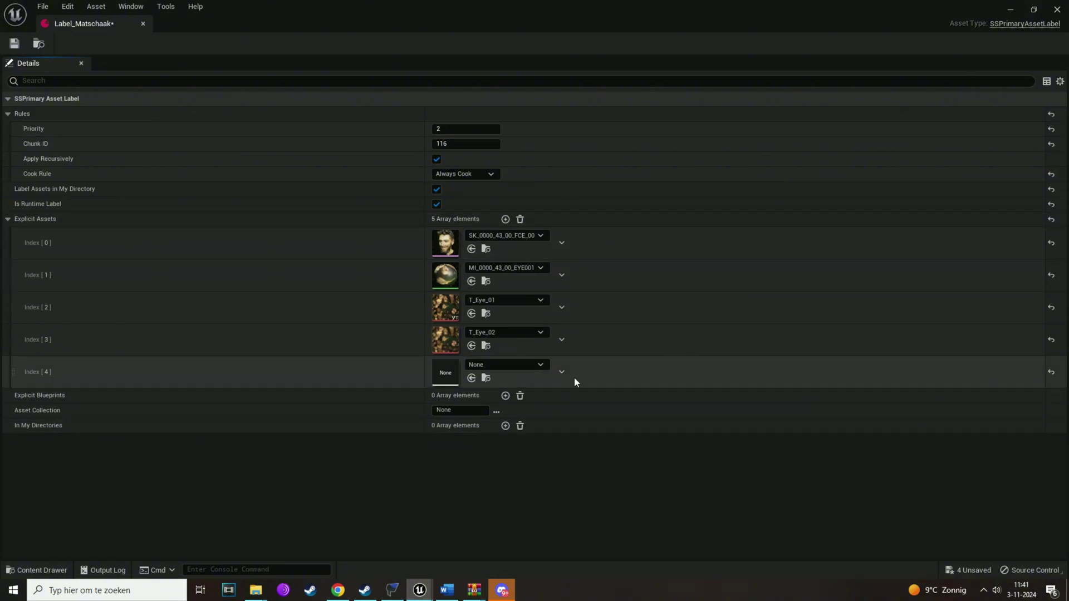
{"action": "left_click", "coordinate": [562, 372]}
{"action": "left_click", "coordinate": [581, 396]}
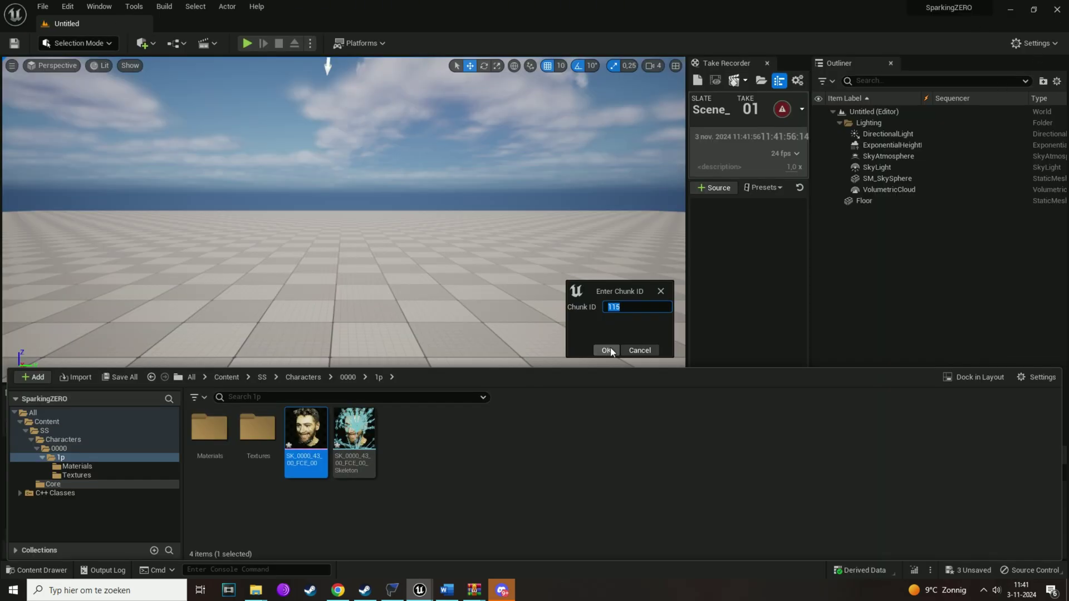
Assign the SK_0000_43_00_FCE_00 mesh in the 1p folder to a chunk
{"action": "left_click", "coordinate": [626, 304]}
{"action": "double_click", "coordinate": [626, 304]}
{"action": "left_click", "coordinate": [606, 351]}
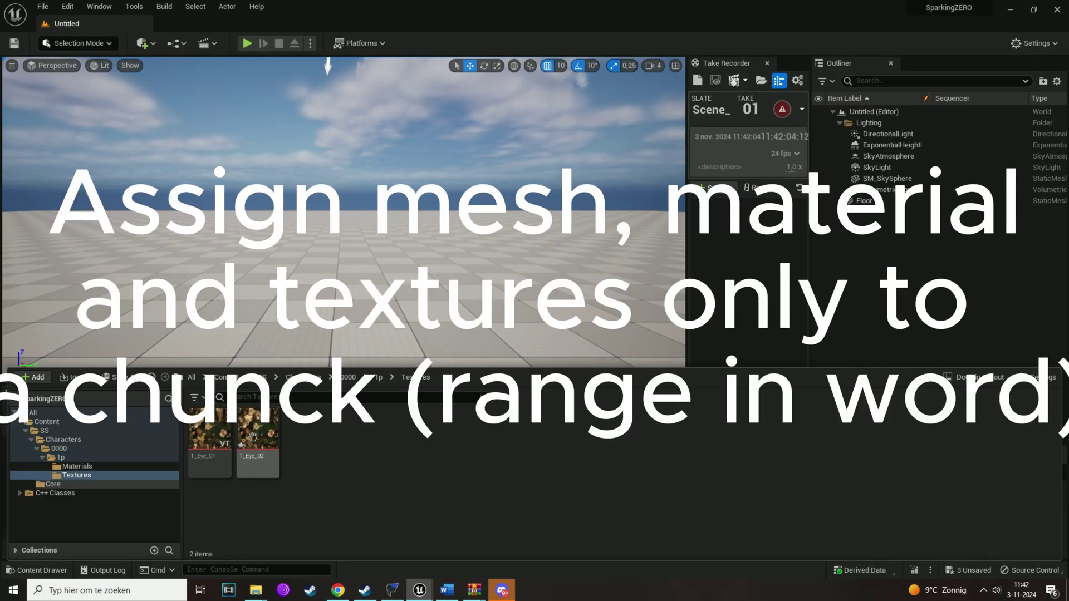
Assign the T_Eye_01 and T_Eye_02 textures together to a chunk and return to the 1p folder
{"action": "right_click", "coordinate": [212, 435]}
{"action": "mouse_move", "coordinate": [310, 258]}
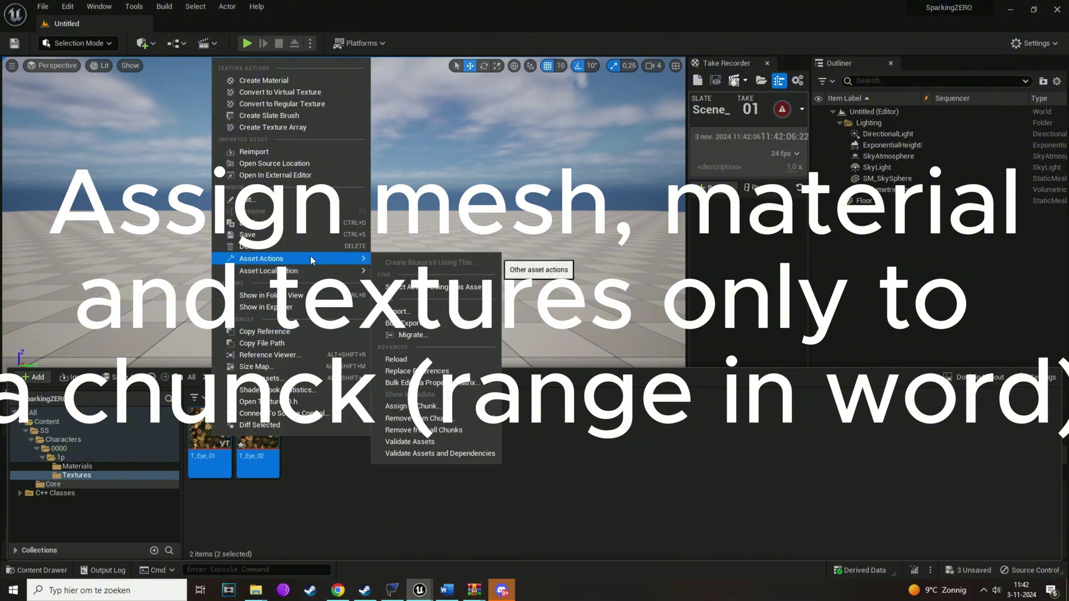
{"action": "left_click", "coordinate": [401, 334]}
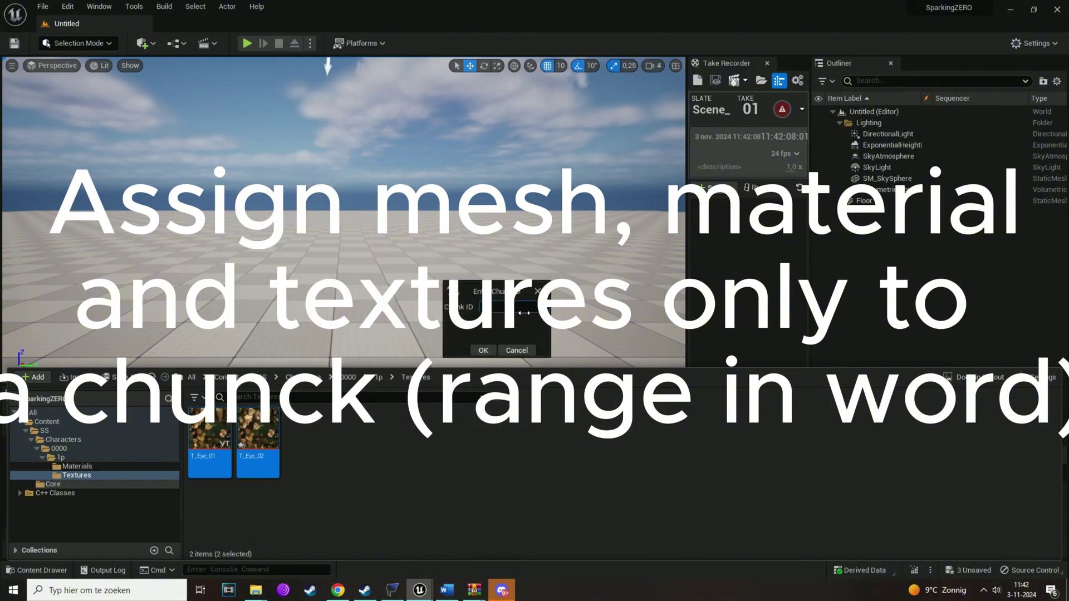
{"action": "left_click", "coordinate": [483, 350]}
{"action": "left_click", "coordinate": [377, 378]}
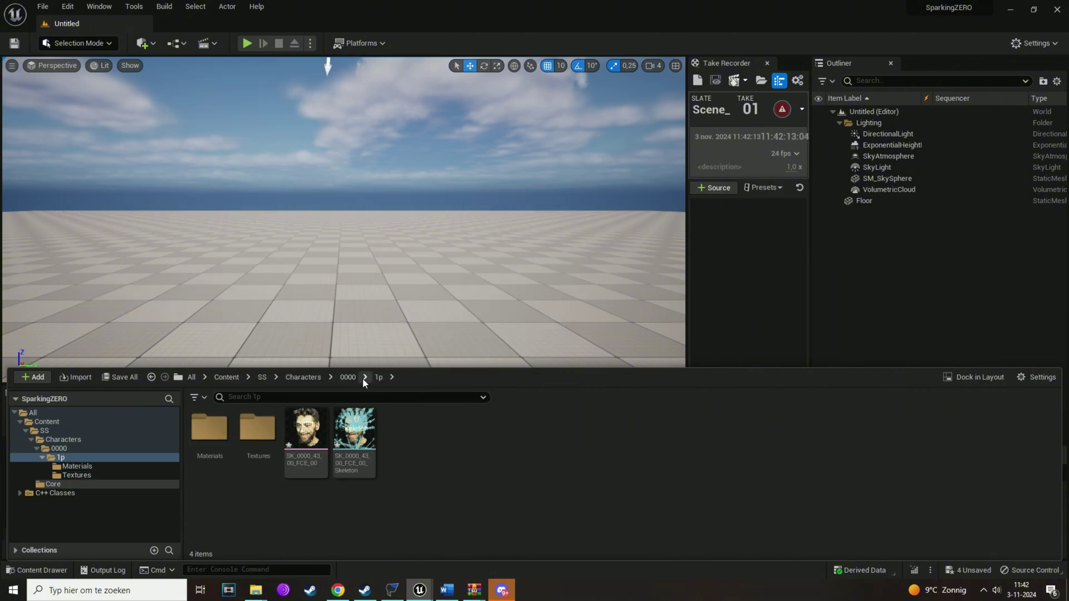
Assign the MI_0000_43_00_EYE001 material in the Materials folder to chunk 116
{"action": "double_click", "coordinate": [209, 428]}
{"action": "right_click", "coordinate": [216, 437]}
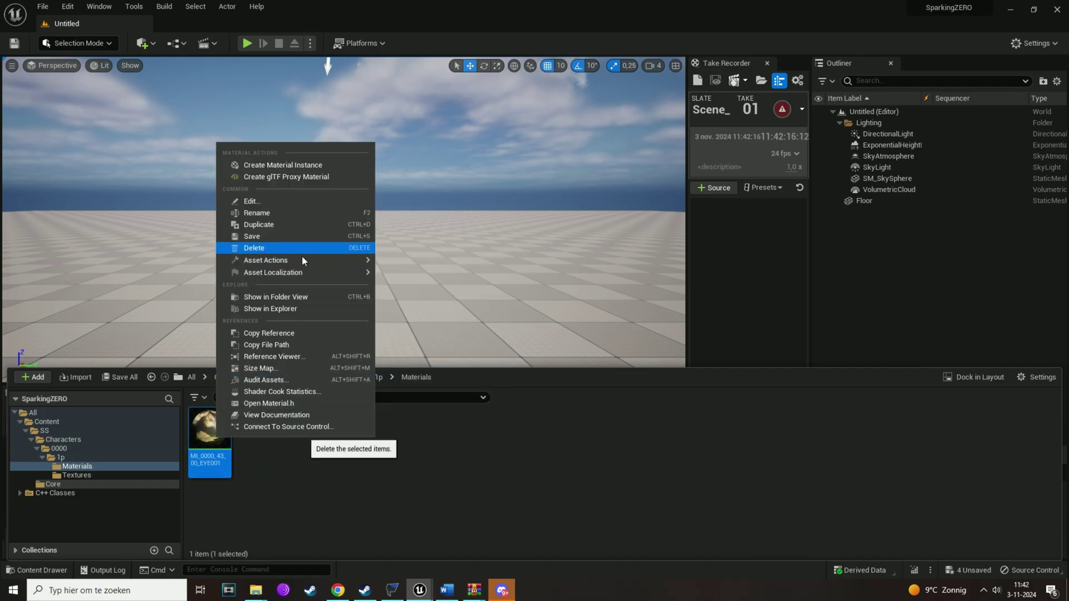
{"action": "mouse_move", "coordinate": [300, 261]}
{"action": "left_click", "coordinate": [419, 385]}
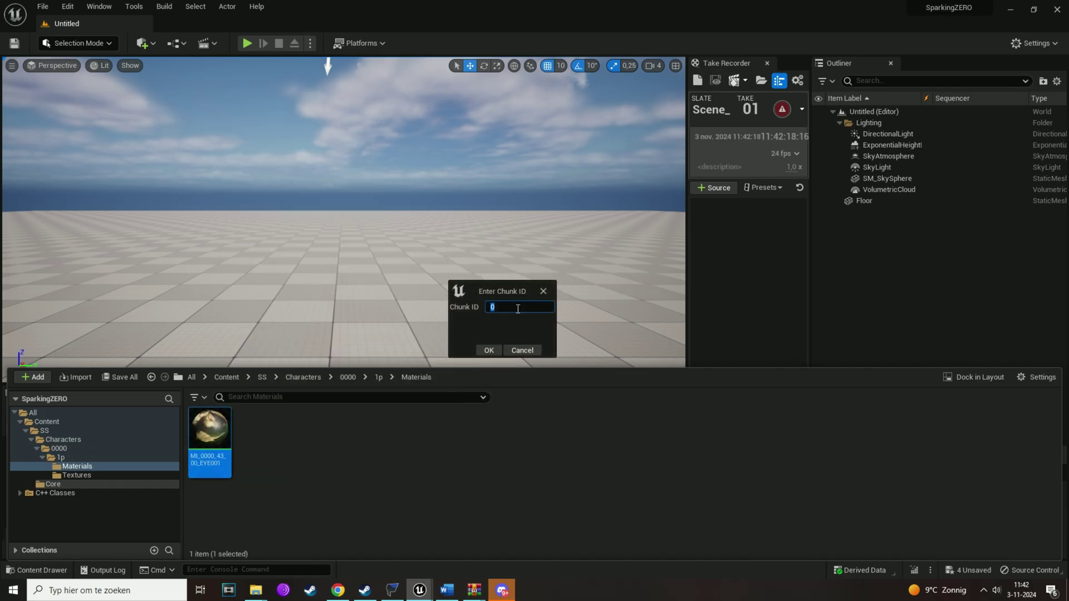
{"action": "left_click", "coordinate": [488, 350]}
{"action": "left_click", "coordinate": [379, 378]}
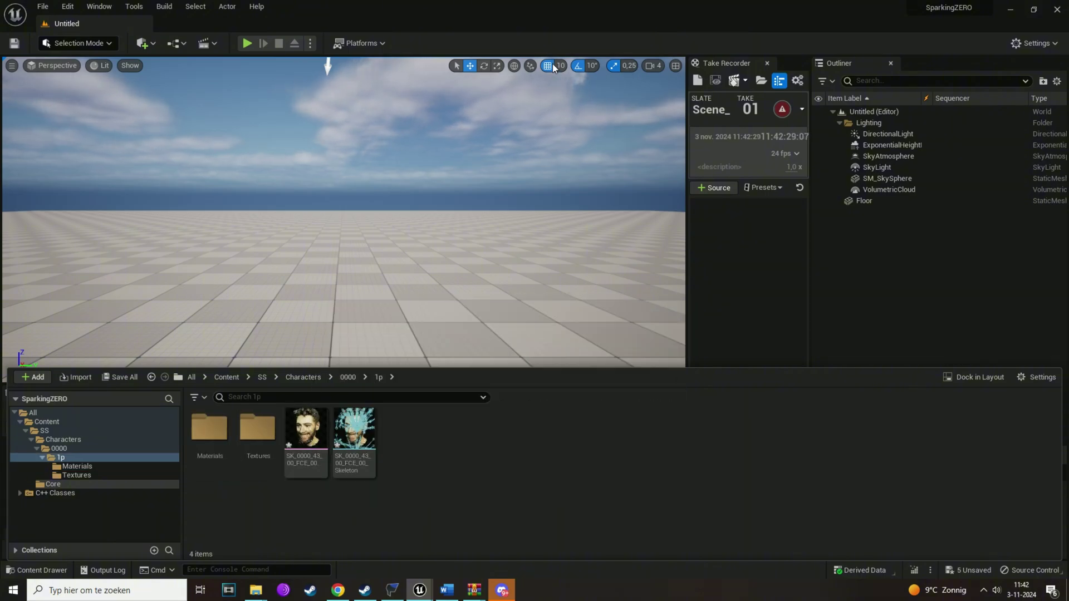
Package the project for Windows in the Shipping configuration into a new Package UE5.1 folder in the desktop's DB SPARKING ZERO MODS folder
{"action": "left_click", "coordinate": [361, 44]}
{"action": "mouse_move", "coordinate": [415, 114]}
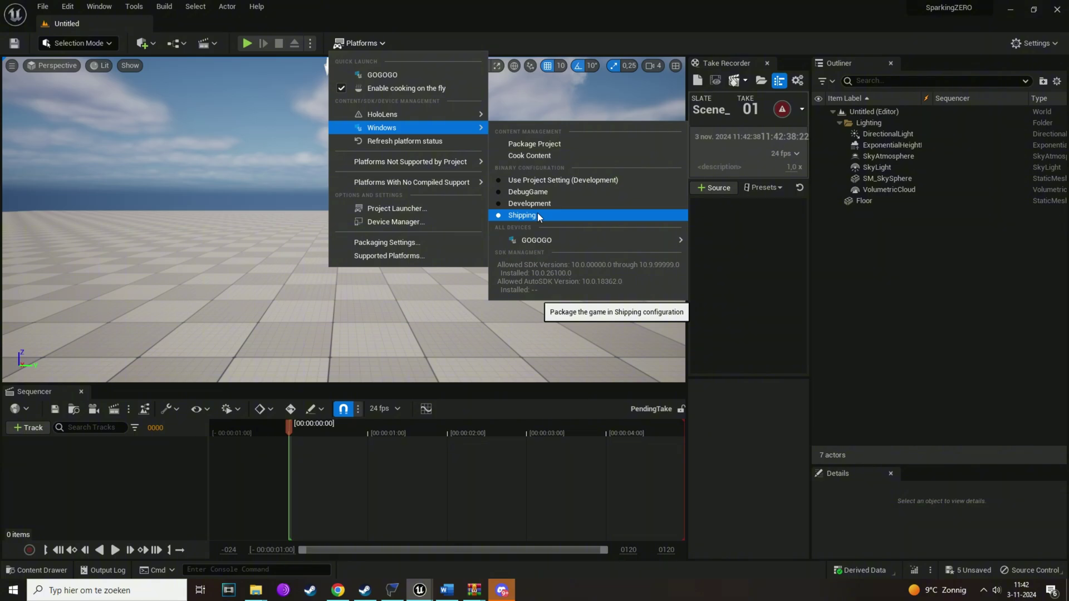
{"action": "left_click", "coordinate": [563, 144]}
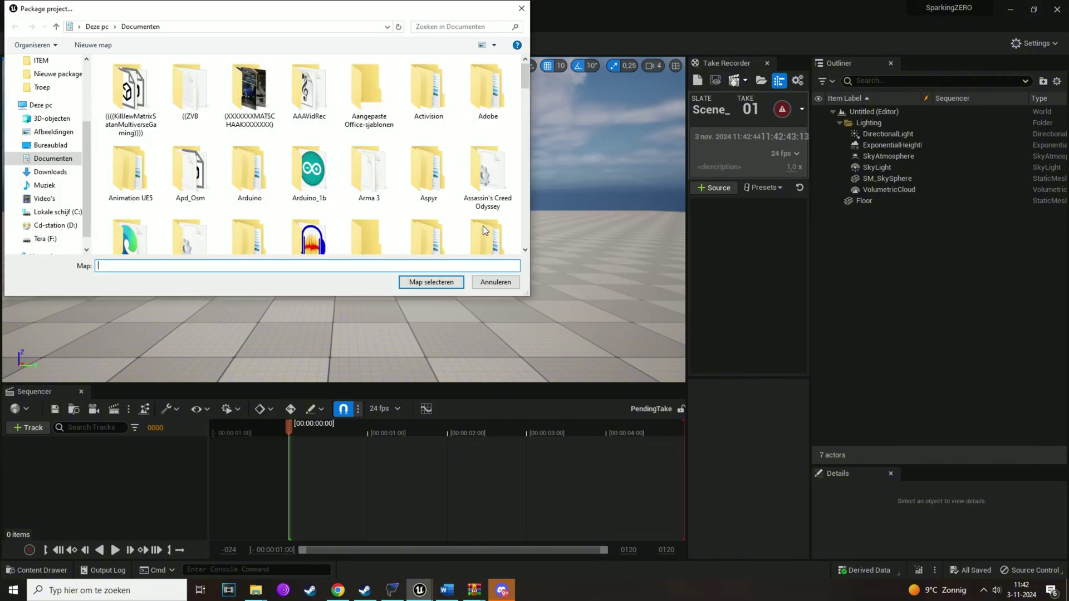
{"action": "left_click", "coordinate": [42, 147]}
{"action": "double_click", "coordinate": [153, 139]}
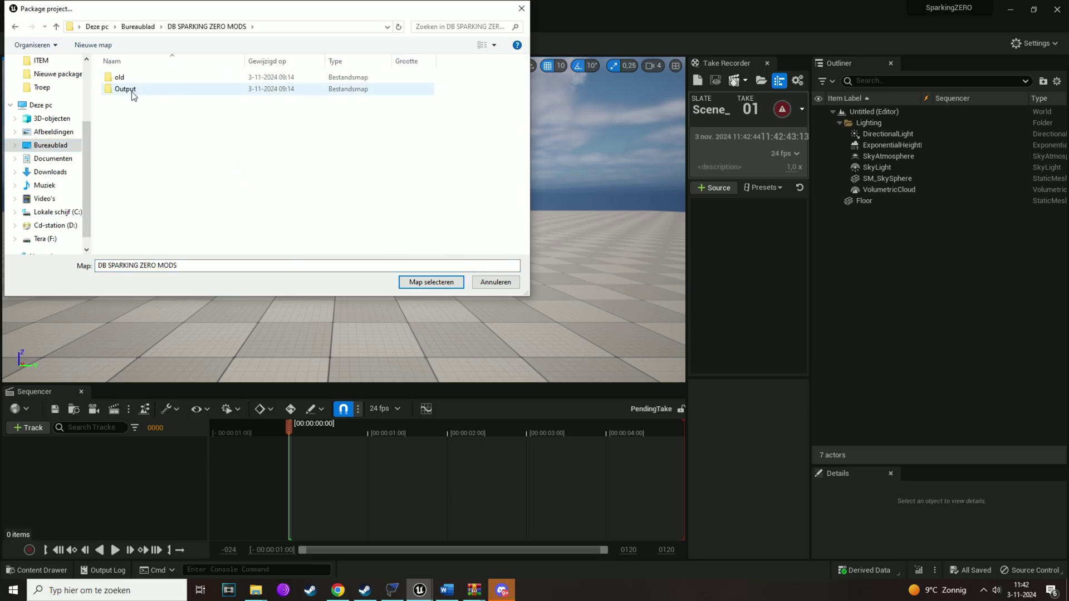
{"action": "left_click", "coordinate": [95, 44]}
{"action": "type", "text": "Package UE5.1"}
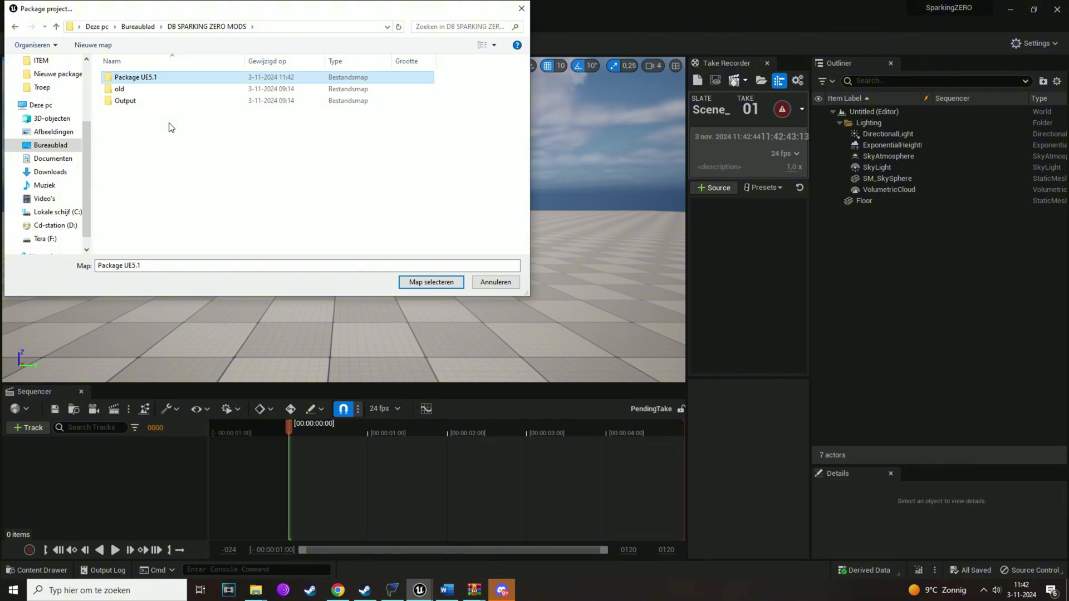
{"action": "left_click", "coordinate": [430, 282]}
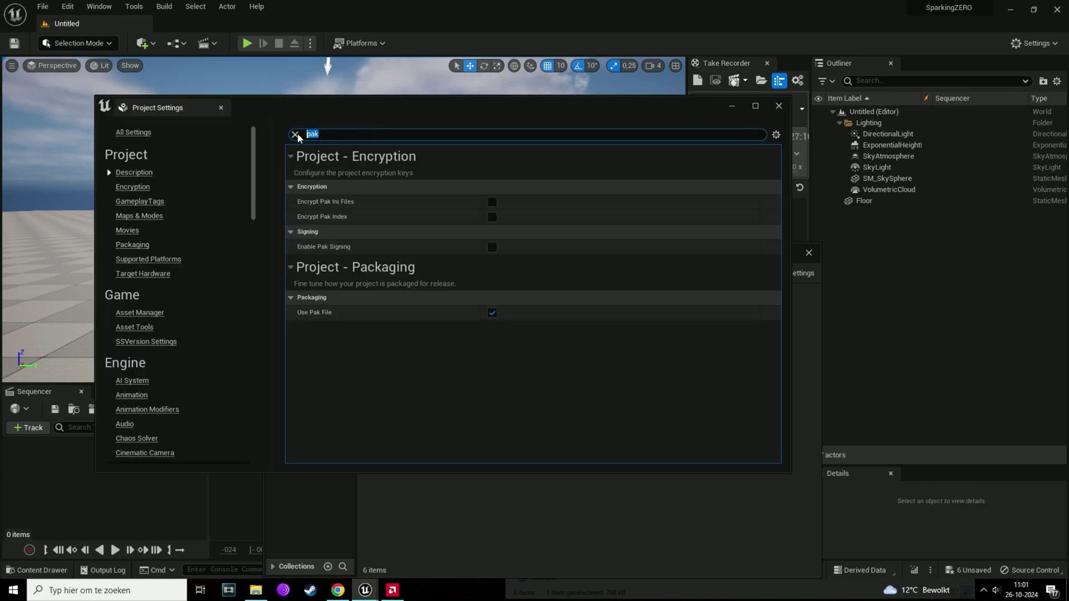
Search the Project Settings for the chunk options
{"action": "type", "text": "nk"}
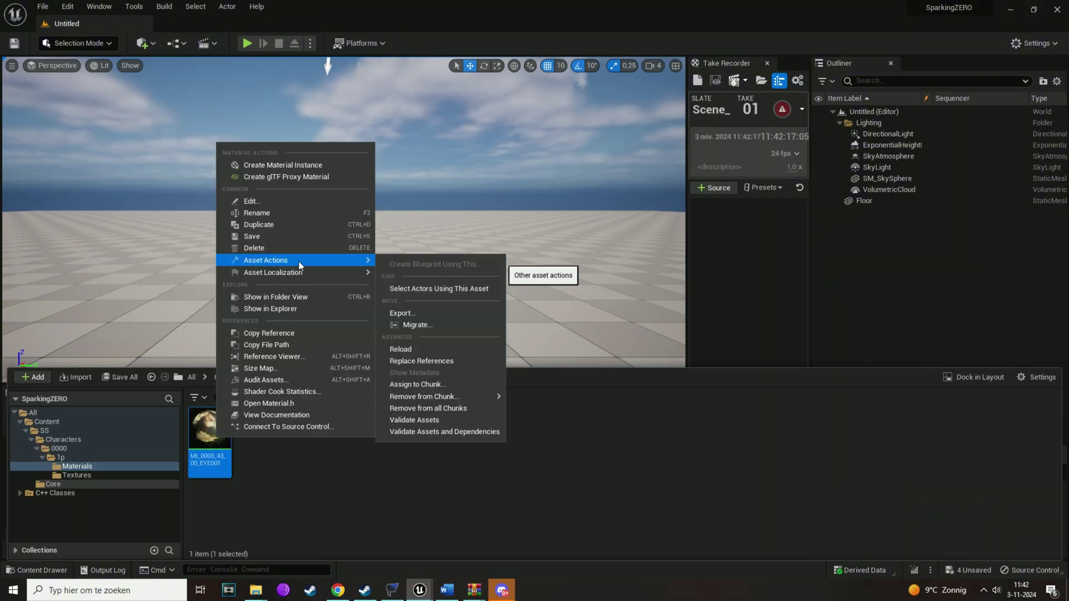
Set the chunk ID of the MI_0000_43_00_EYE001 material to 116 and go back to the 1p folder
{"action": "left_click", "coordinate": [440, 384]}
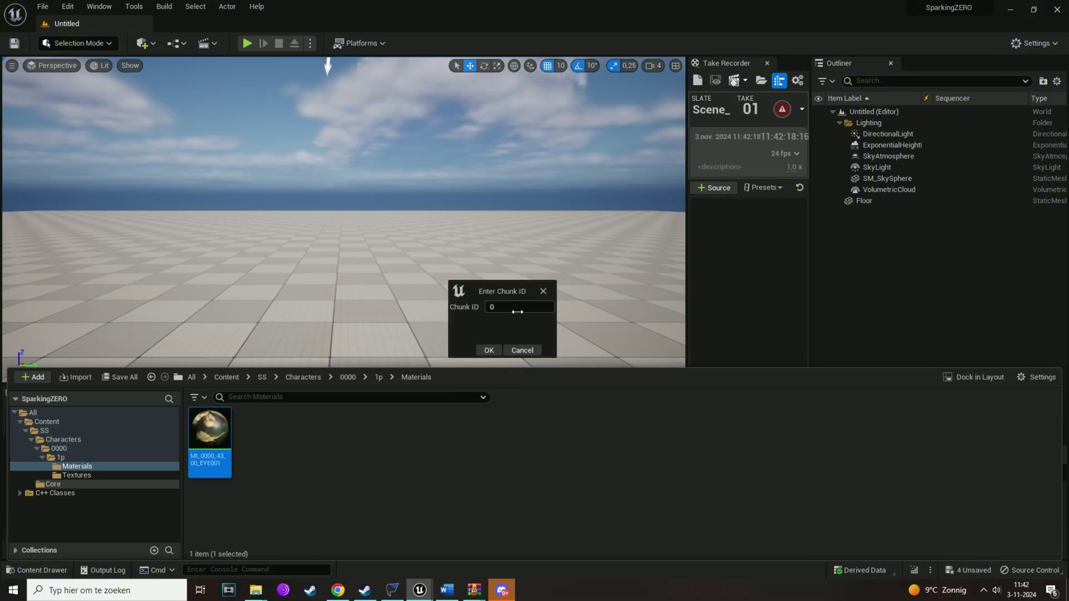
{"action": "type", "text": "116"}
{"action": "left_click", "coordinate": [489, 351]}
{"action": "left_click", "coordinate": [379, 378]}
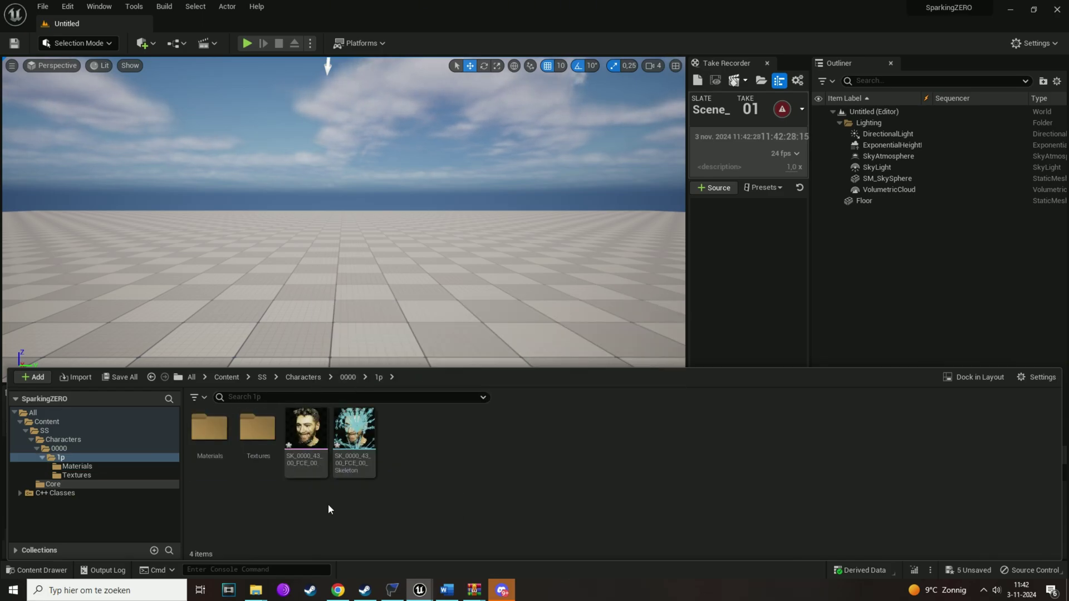
Package the project for Windows, choosing the Package UE5.1 folder in DB SPARKING ZERO MODS as the destination
{"action": "left_click", "coordinate": [359, 43]}
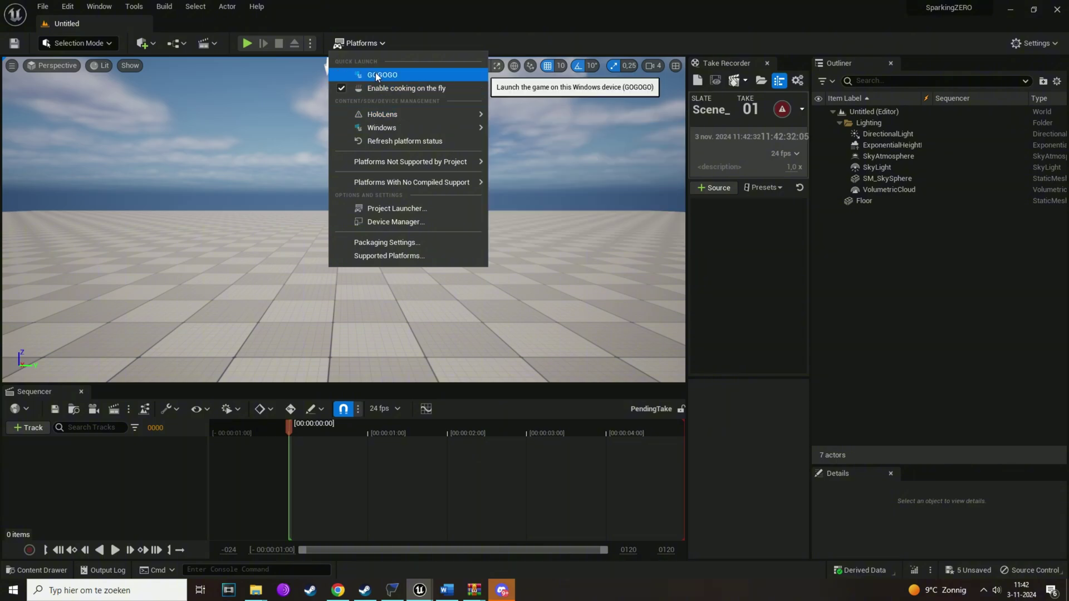
{"action": "mouse_move", "coordinate": [389, 127]}
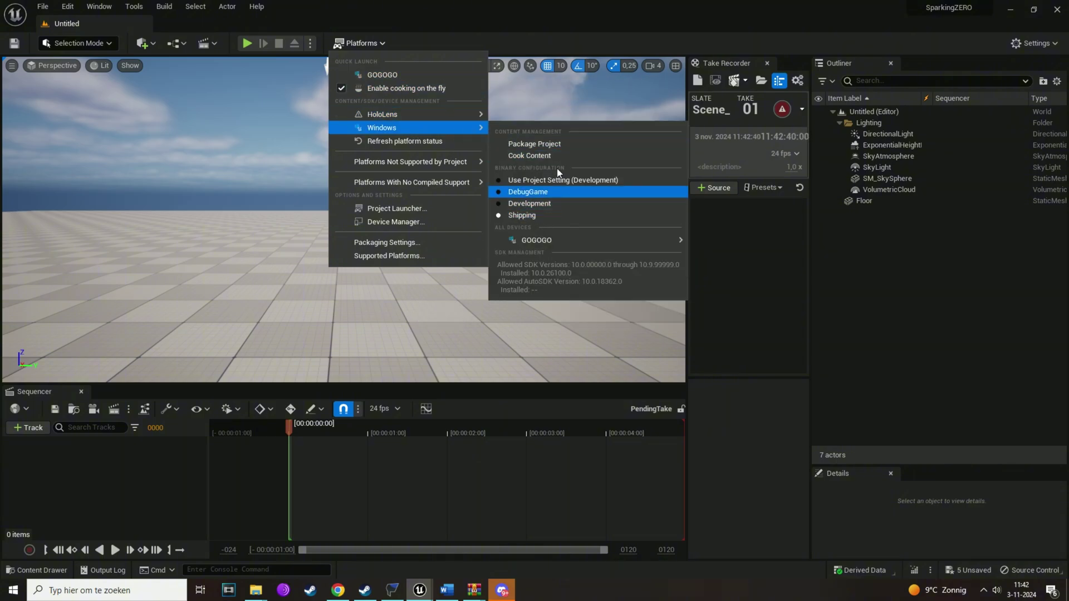
{"action": "left_click", "coordinate": [537, 145]}
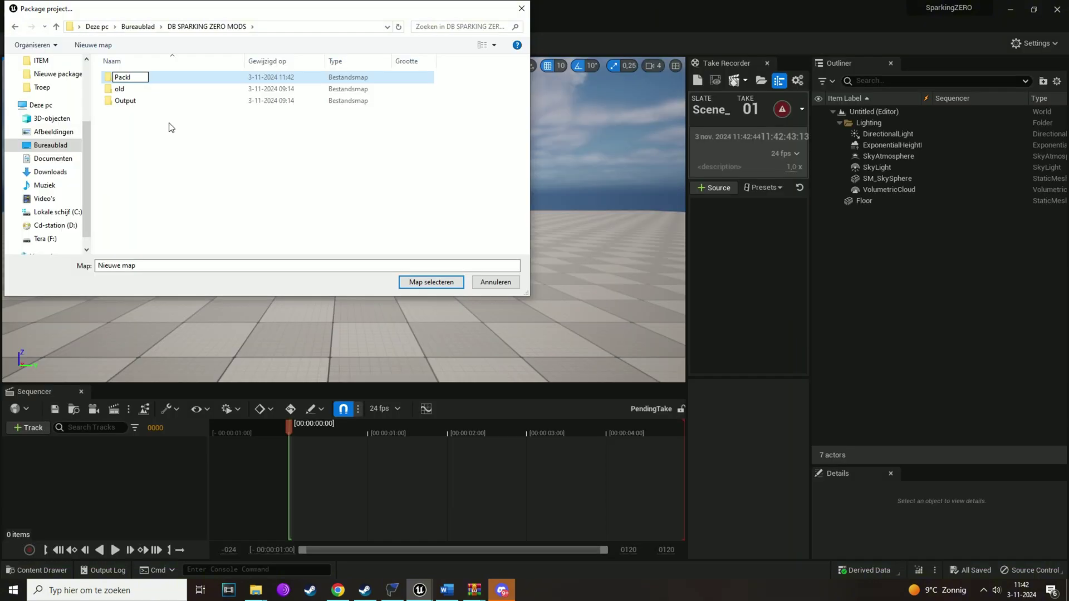
{"action": "key", "text": "Return"}
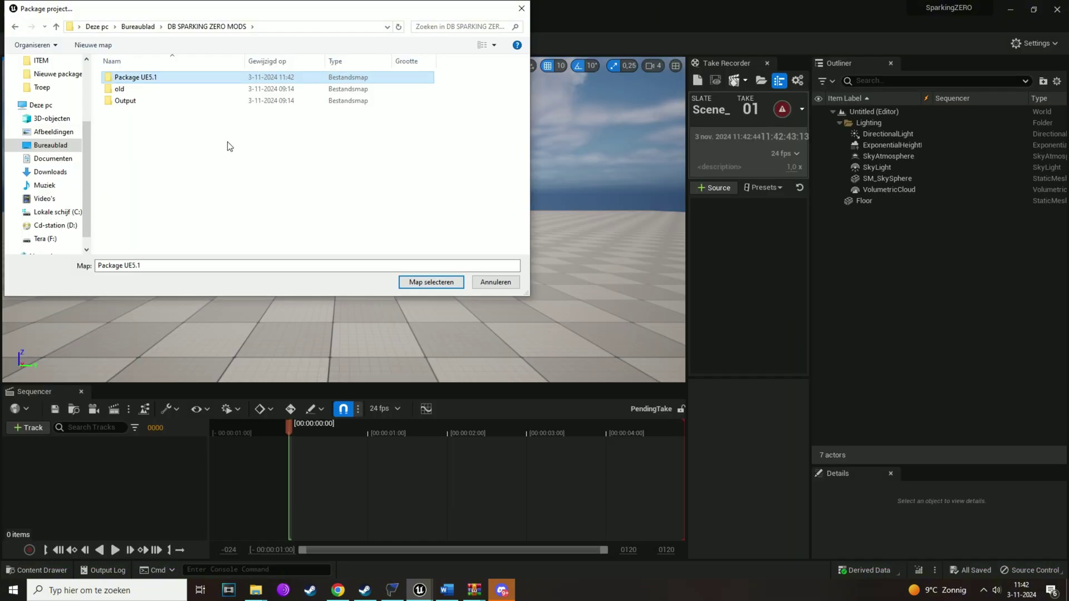
{"action": "key", "text": "Return"}
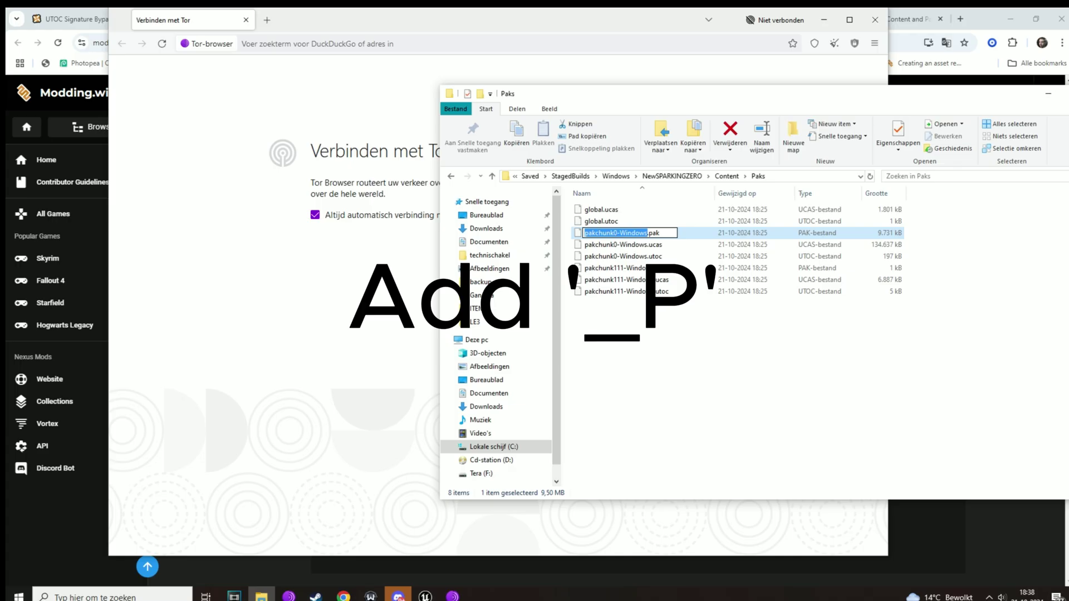
Switch to File Explorer and rename pakchunk0-Windows.pak in the staged build's Paks folder as Matschaak1_P.pak
{"action": "type", "text": "M"}
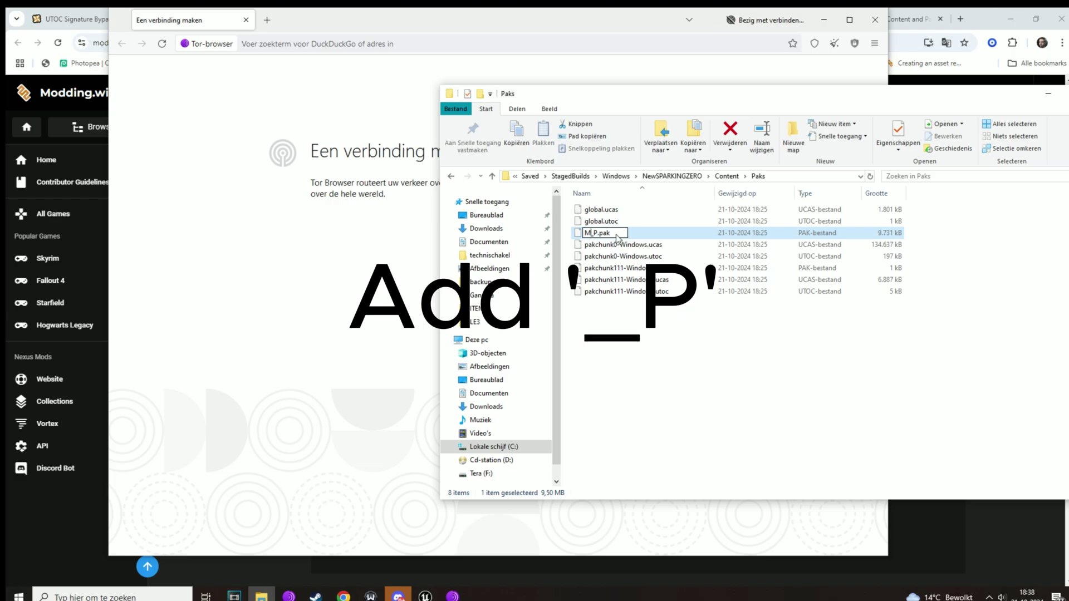
{"action": "type", "text": "atschaak1"}
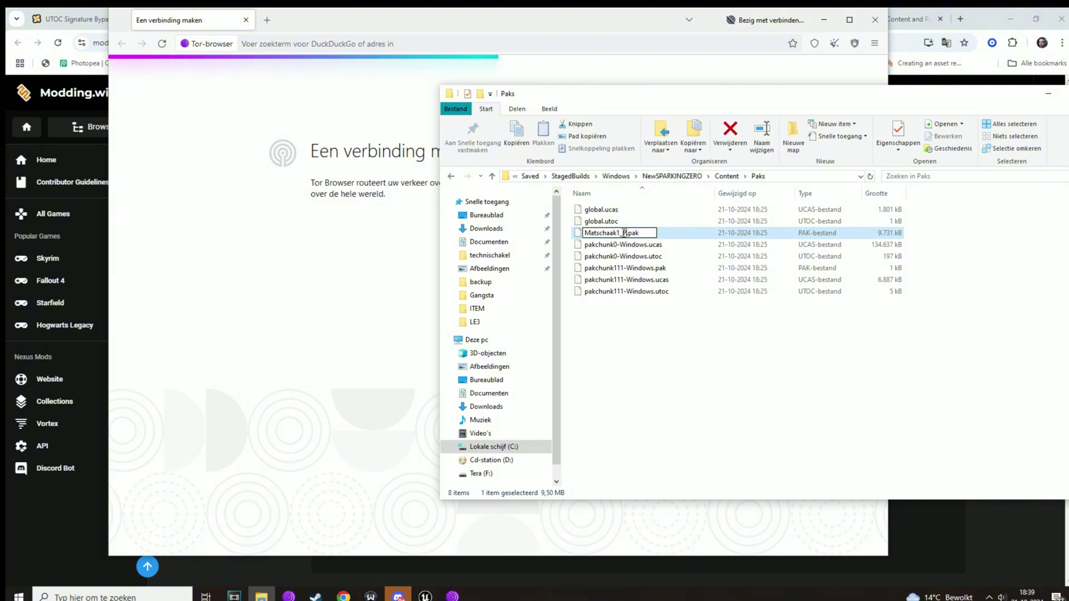
{"action": "left_click", "coordinate": [641, 247]}
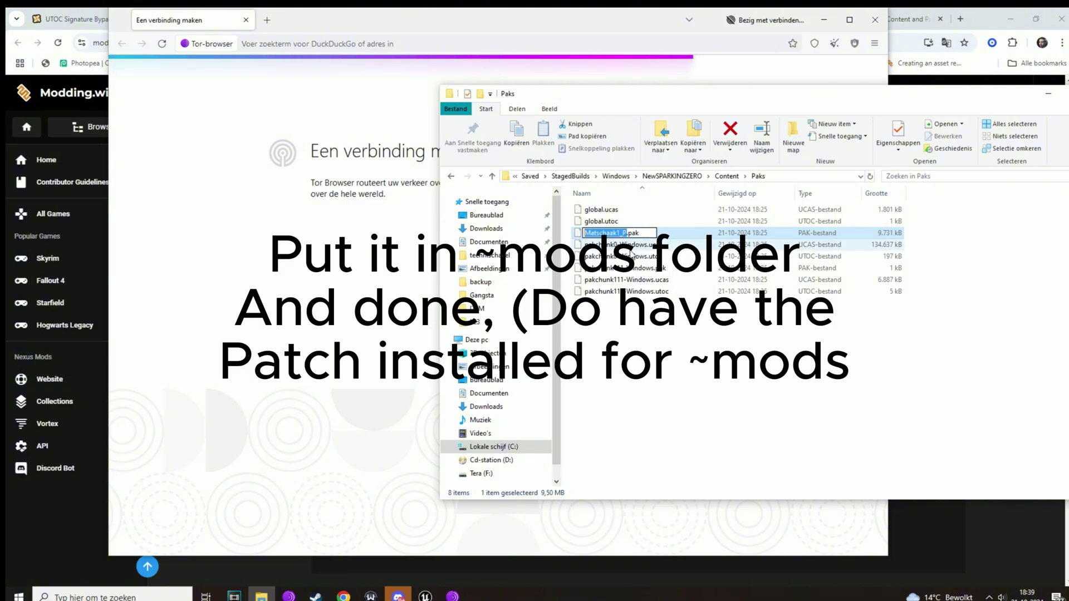